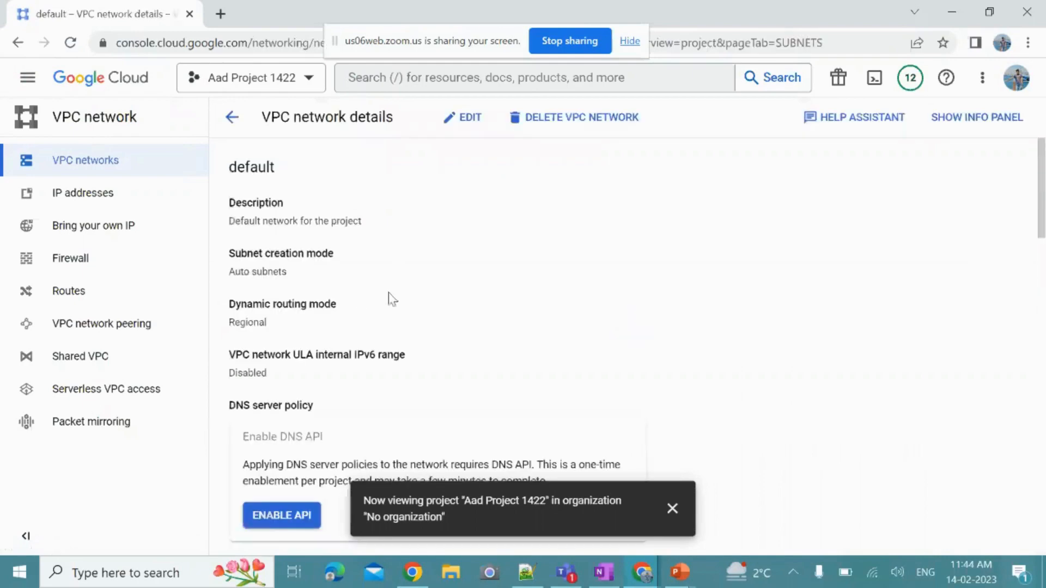
- Examine the default VPC network's details, including the regions, internal IP ranges and gateways of its subnets
scroll(414, 305, "down", 3)
scroll(530, 320, "down", 3)
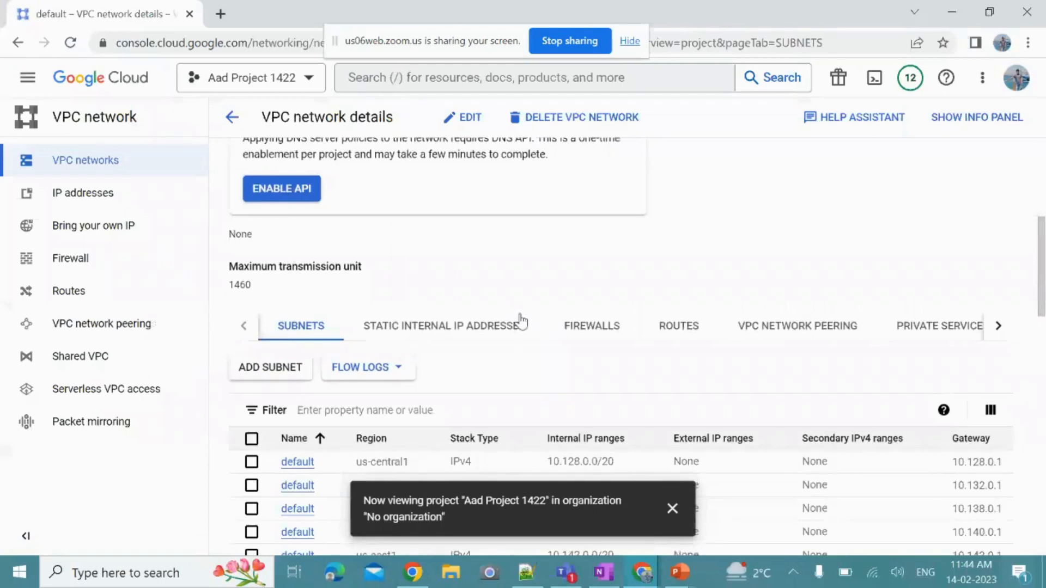
scroll(518, 320, "down", 2)
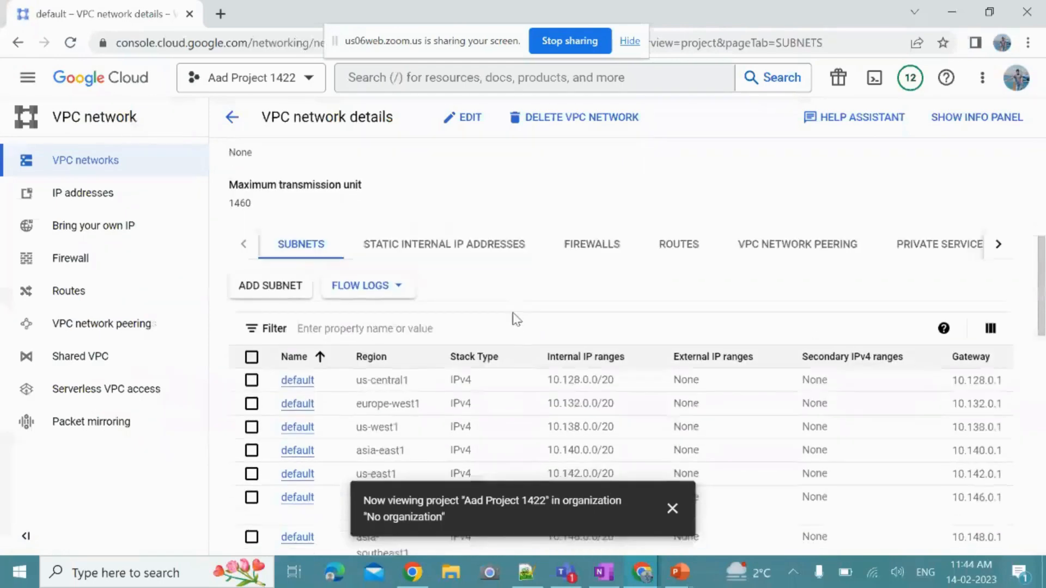
scroll(386, 374, "up", 2)
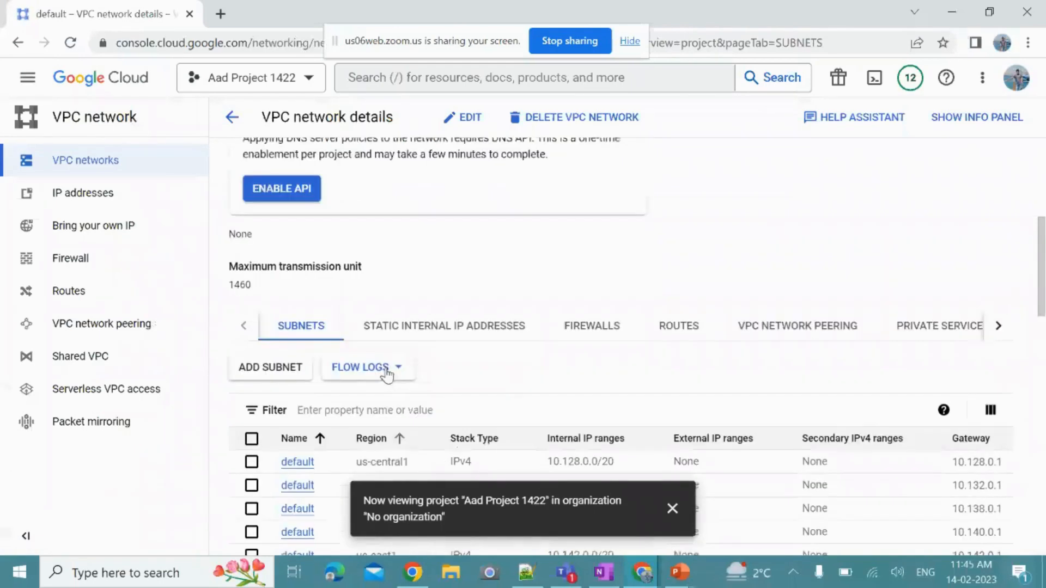
scroll(441, 366, "down", 2)
scroll(349, 321, "up", 3)
scroll(449, 381, "down", 3)
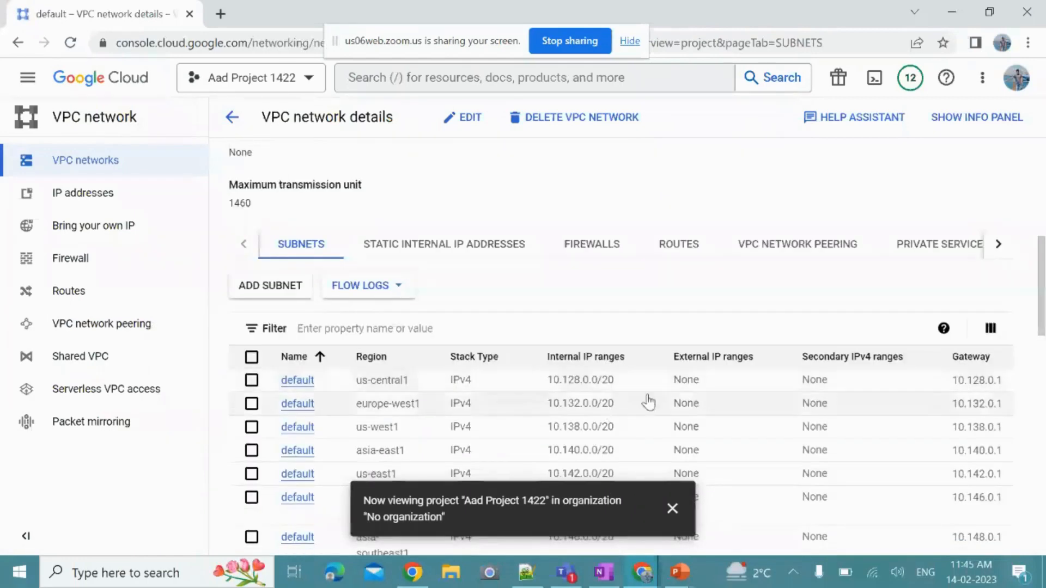
scroll(787, 391, "down", 3)
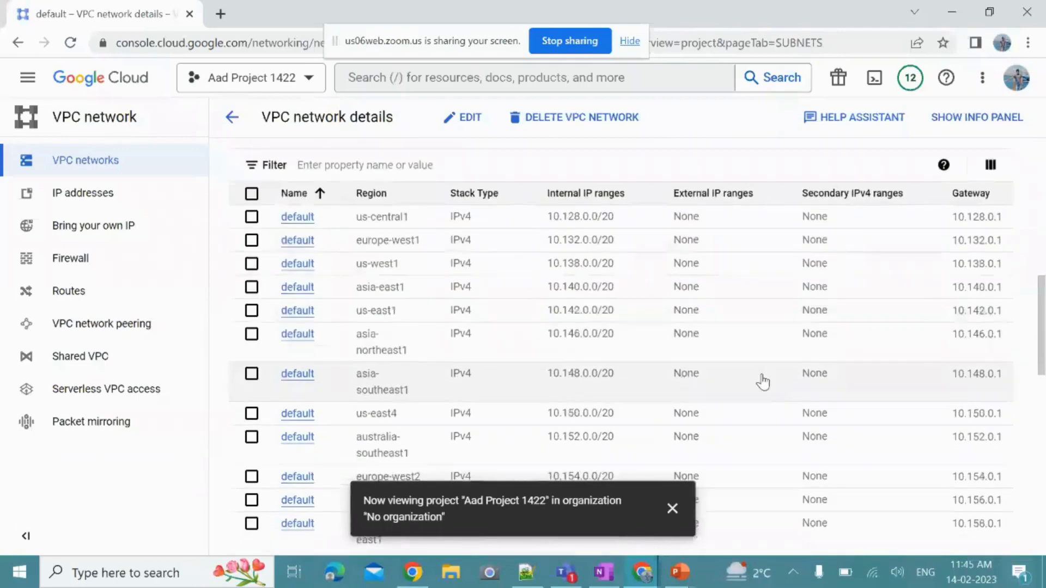
scroll(762, 379, "down", 10)
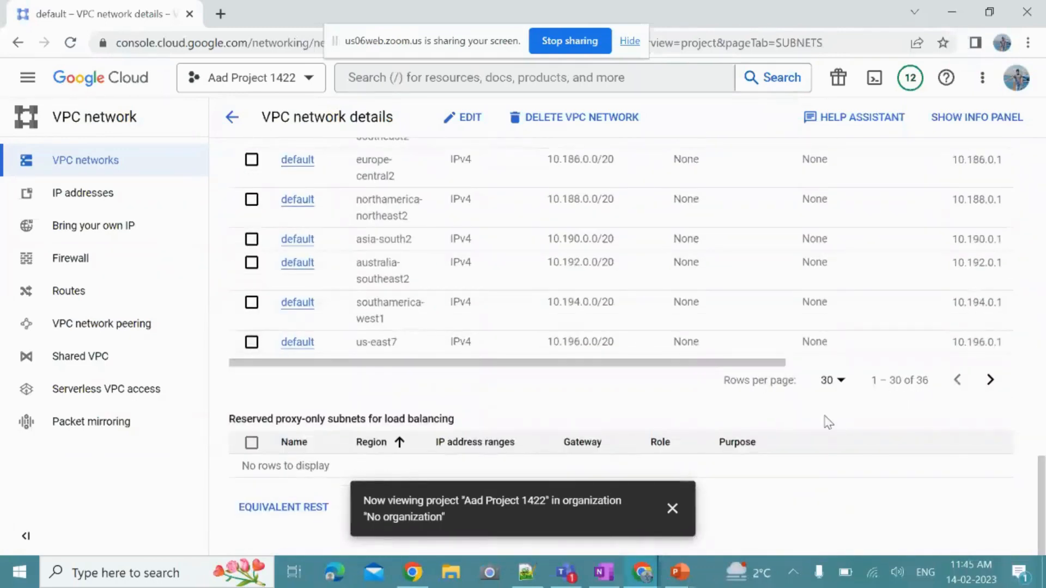
scroll(567, 408, "up", 5)
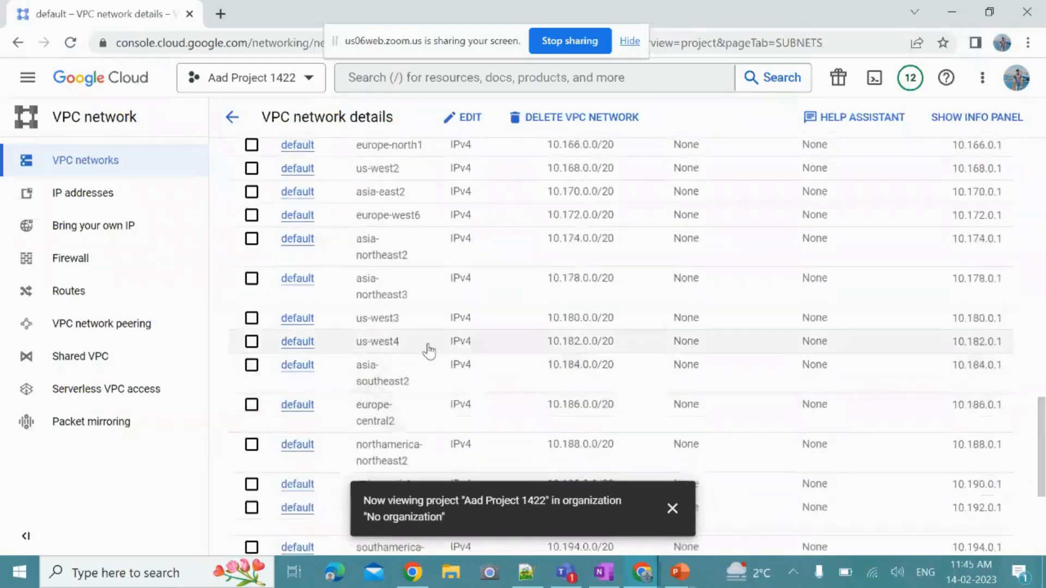
scroll(429, 352, "up", 10)
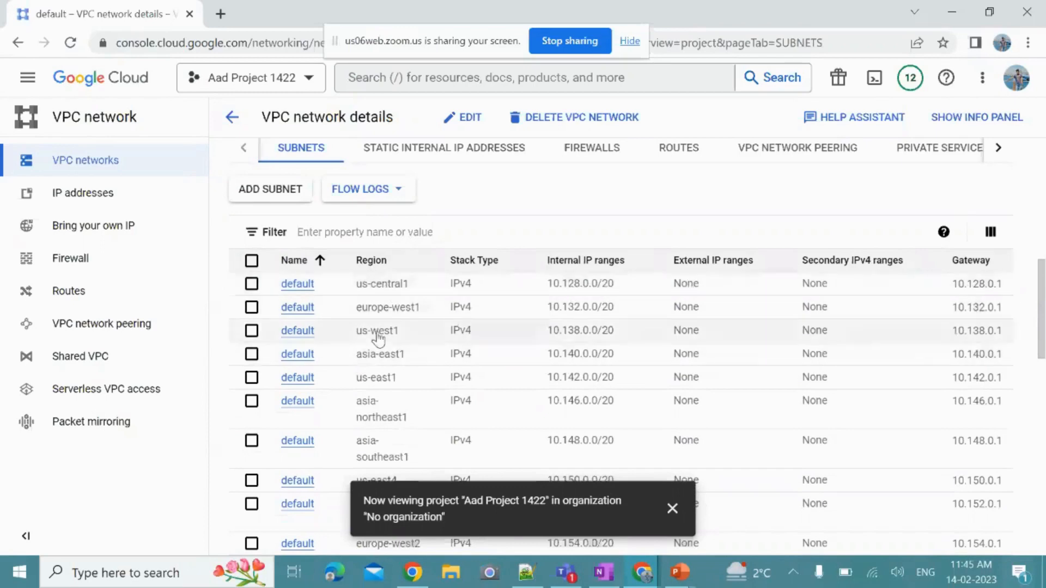
scroll(377, 338, "up", 2)
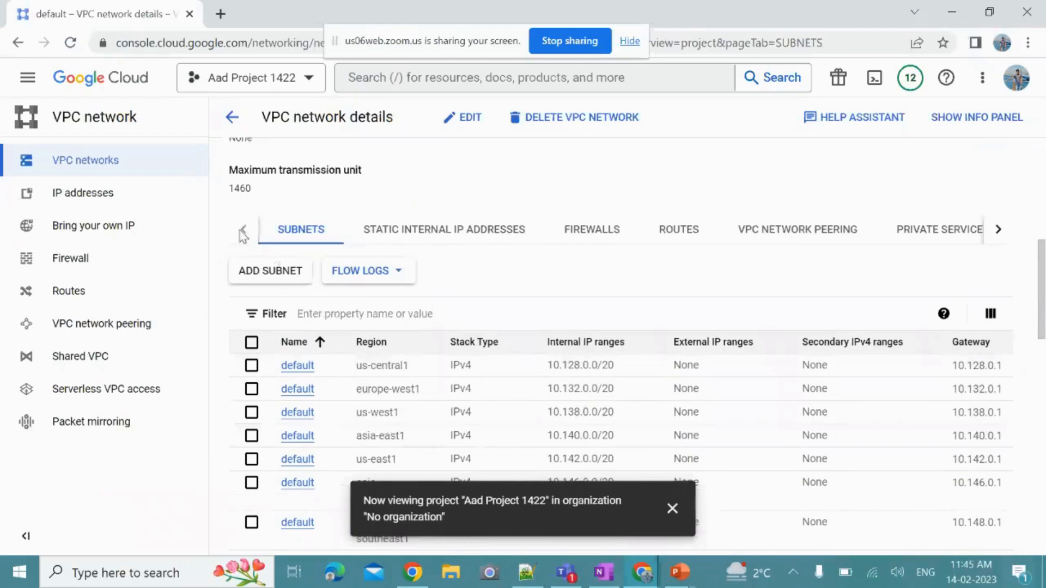
- Return to the VPC networks list and start a new VPC network named aad-vpc-3
left_click(231, 117)
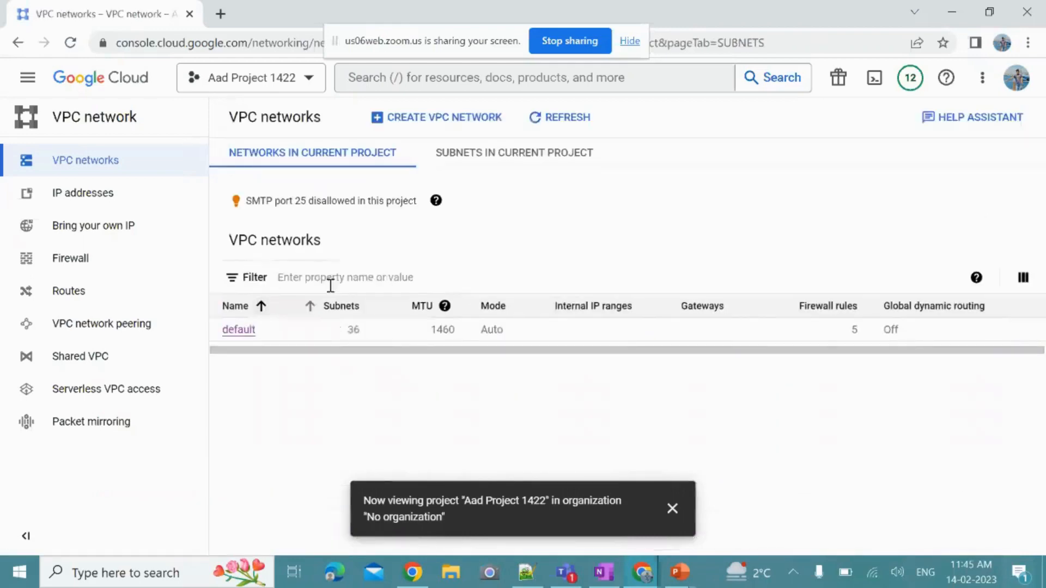
left_click(455, 132)
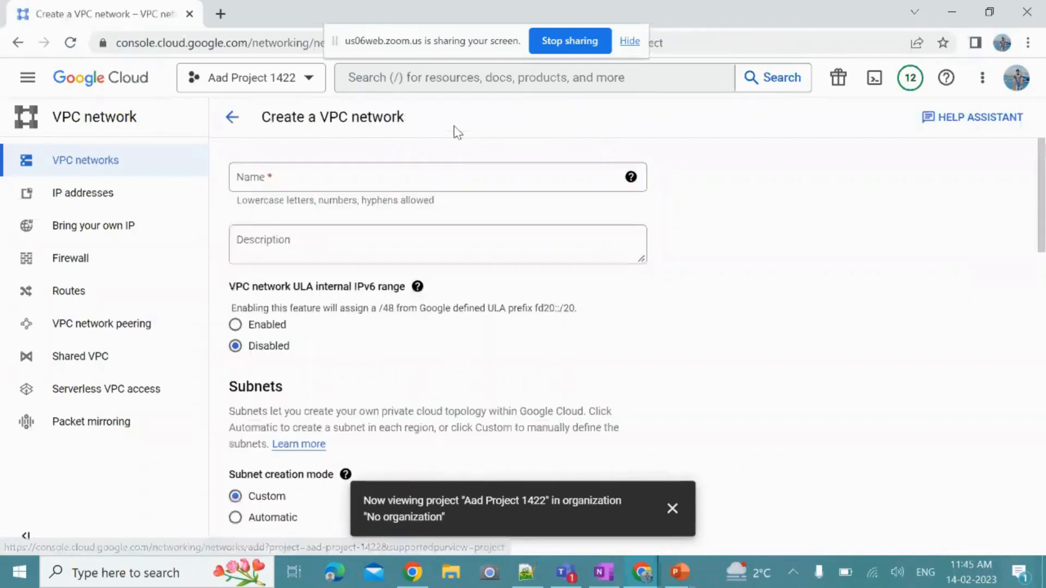
left_click(314, 180)
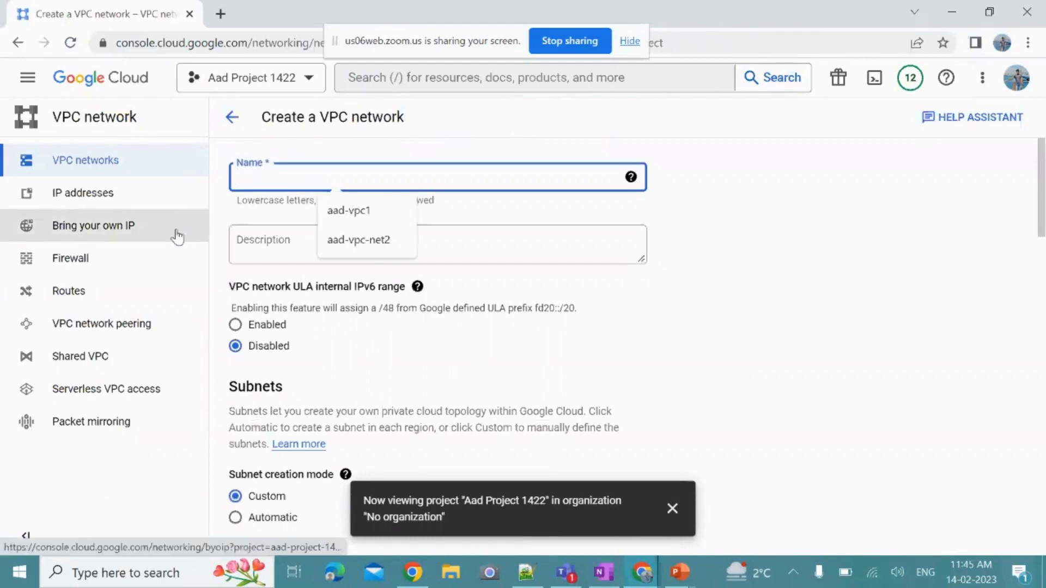
type("aad-")
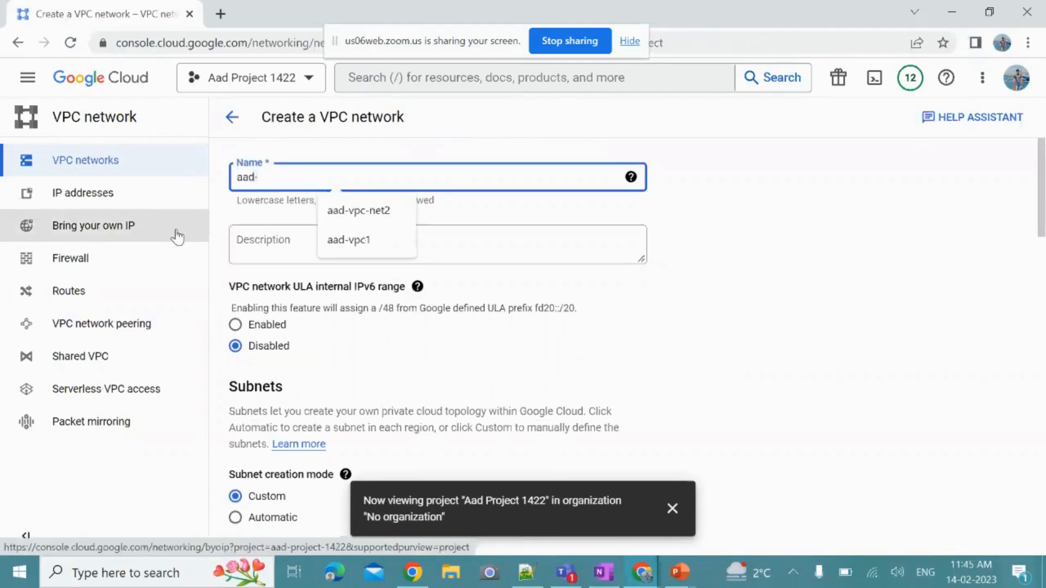
type("vpc-3")
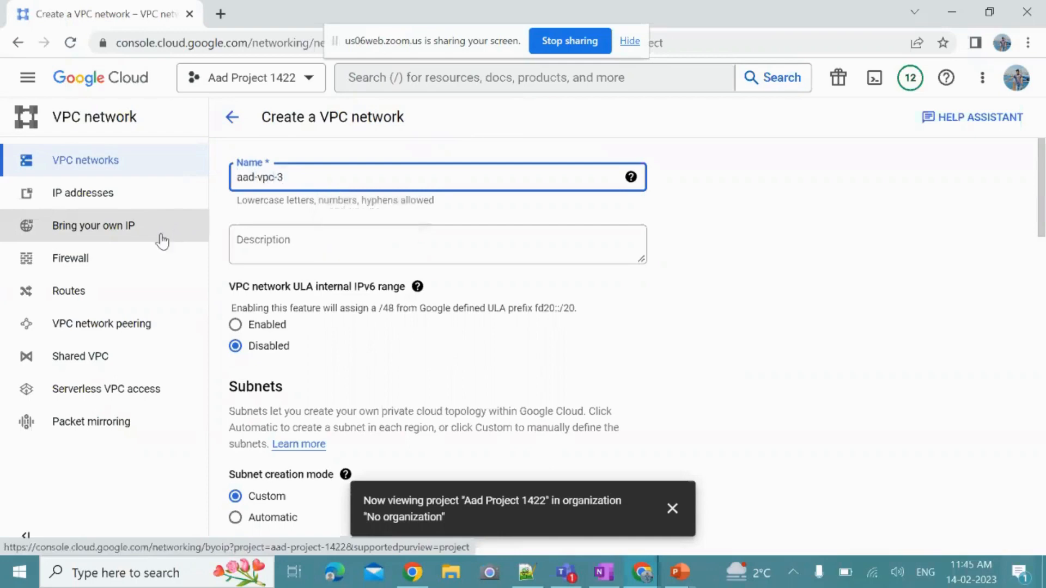
- Read the help on the ULA internal IPv6 range and review the subnet creation mode and new subnet settings
scroll(891, 331, "down", 1)
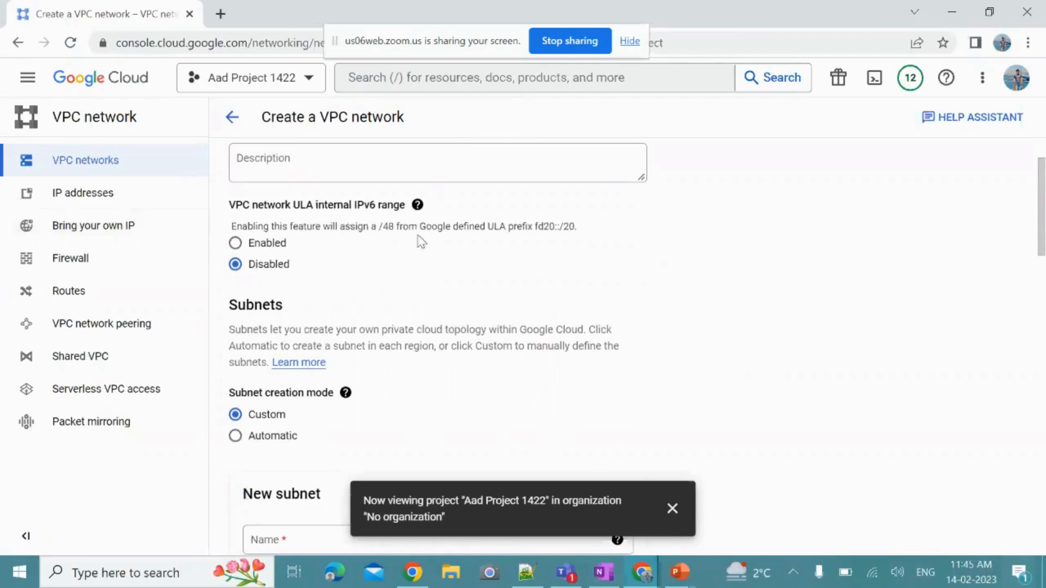
left_click(417, 210)
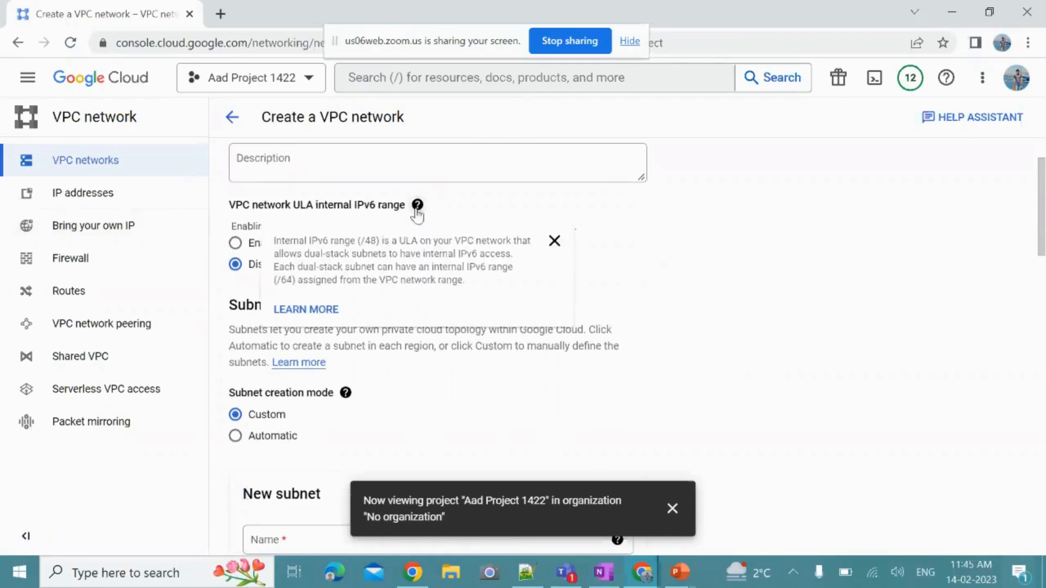
left_click(614, 315)
scroll(709, 335, "down", 2)
scroll(681, 300, "up", 3)
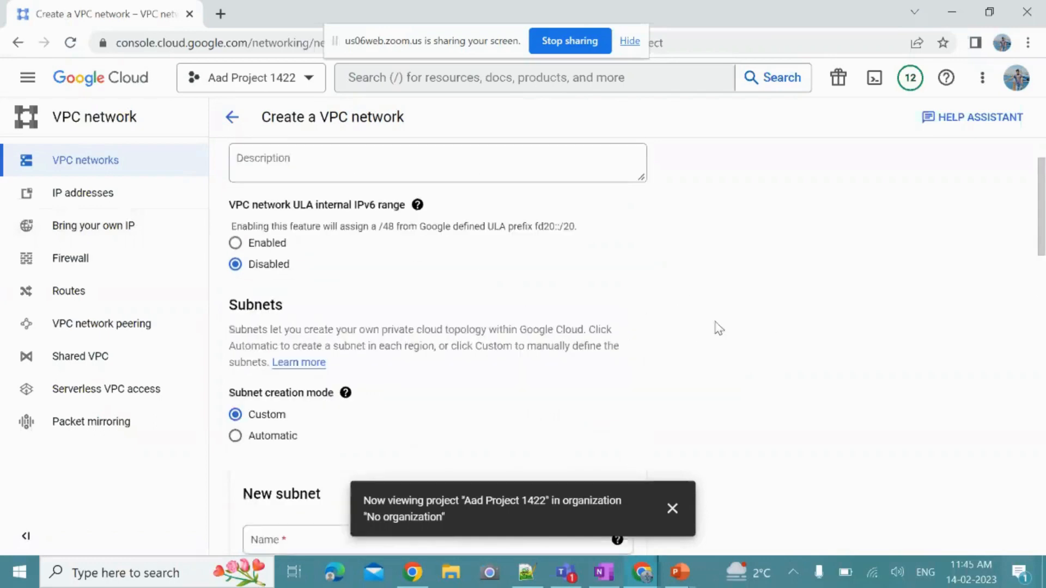
scroll(437, 267, "down", 3)
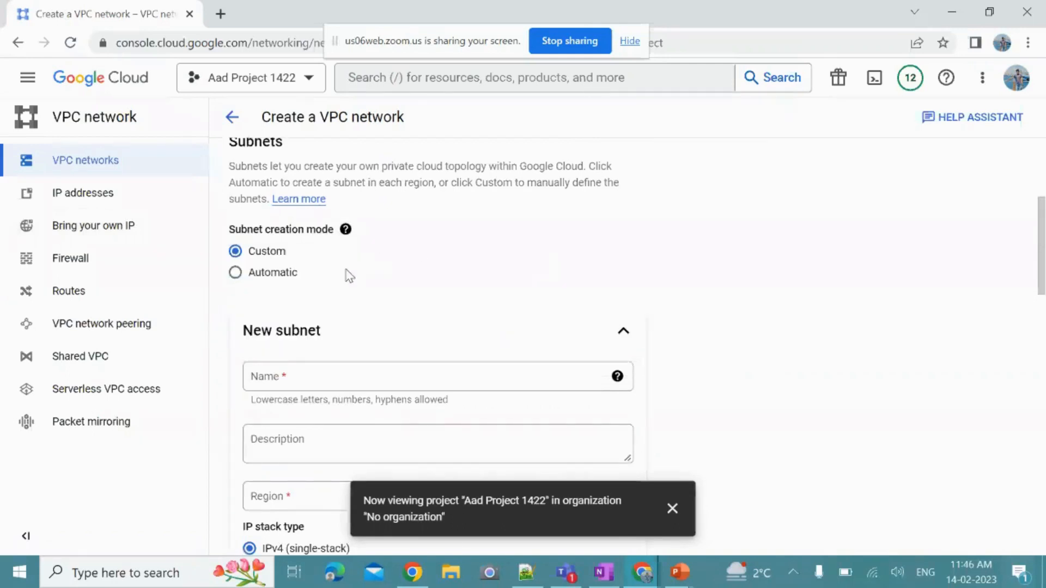
scroll(414, 281, "down", 1)
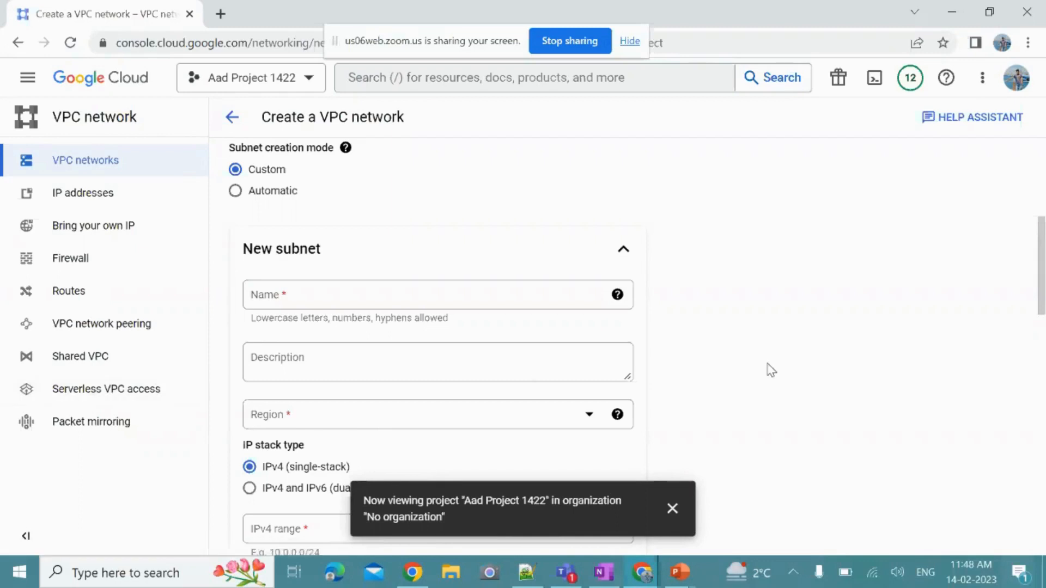
- Set the new subnet's IPv4 range to 10.0.0.0/28
scroll(763, 375, "down", 3)
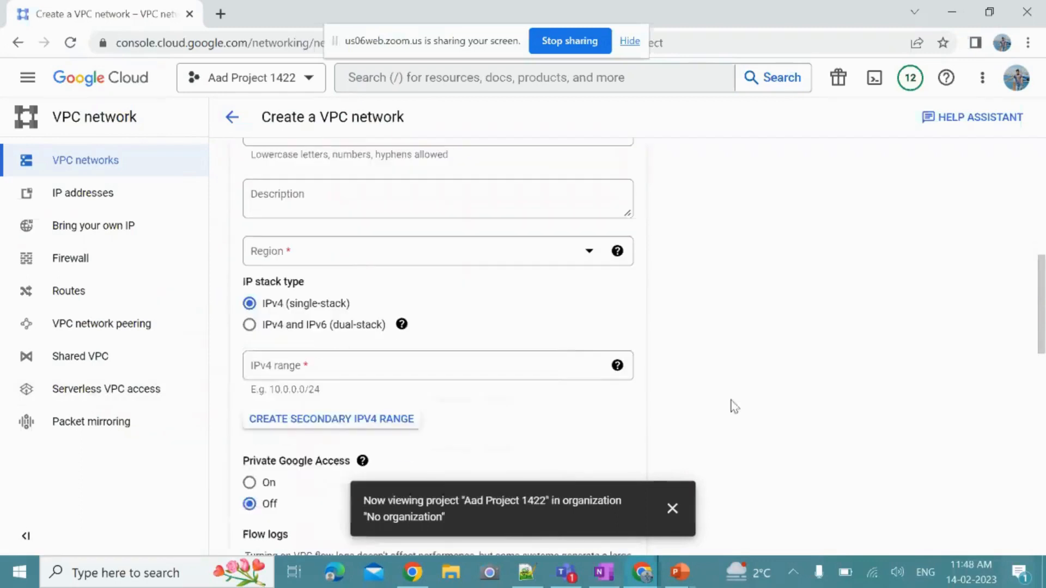
left_click(350, 366)
type("10.0.0.0/0")
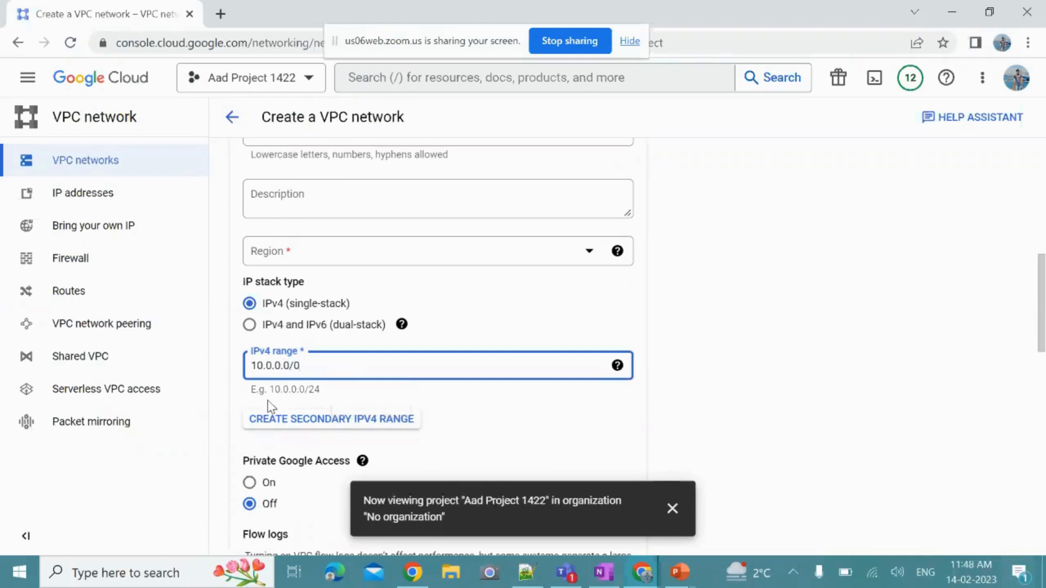
key("BackSpace")
type("9")
key("BackSpace")
type("28")
- Read the help note on the new subnet's IPv4 range and close it
left_click(617, 365)
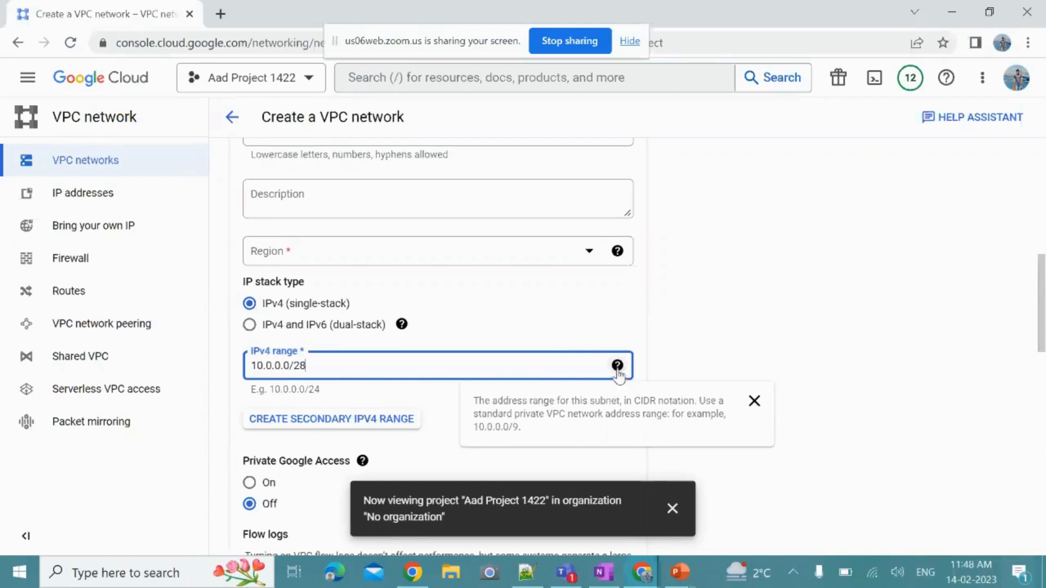
left_click(601, 370)
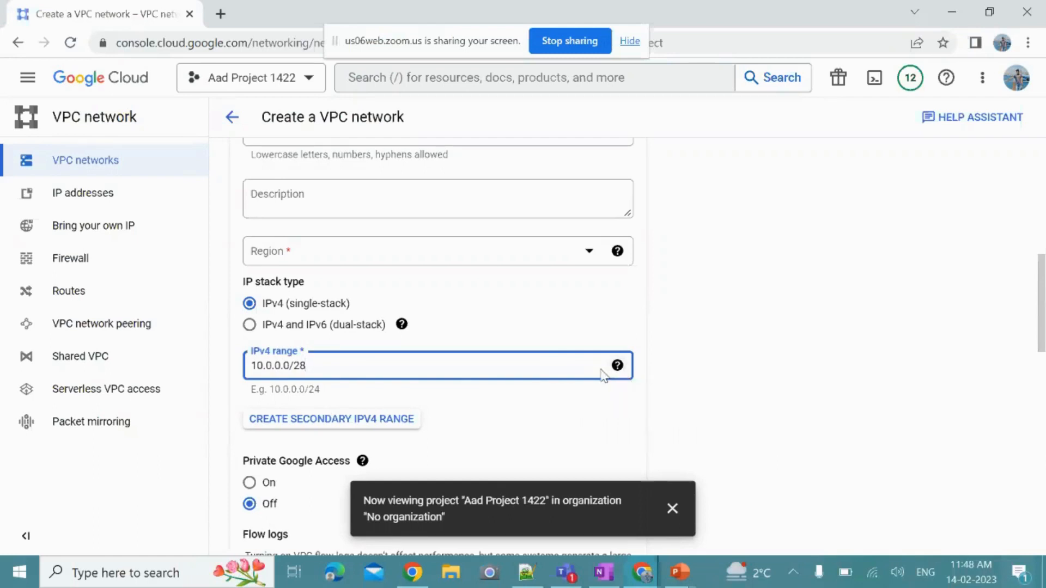
left_click(617, 365)
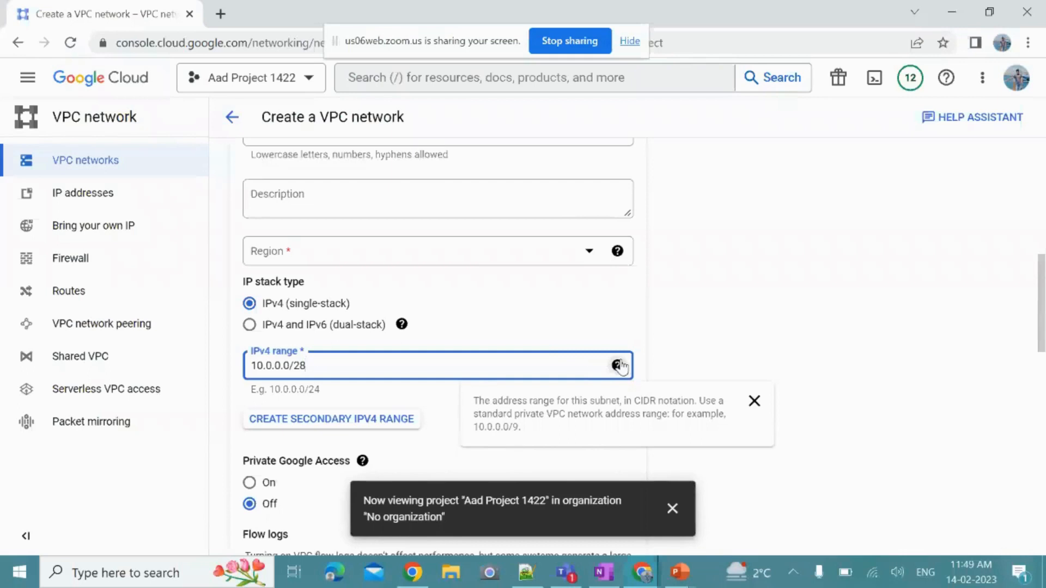
left_click(620, 365)
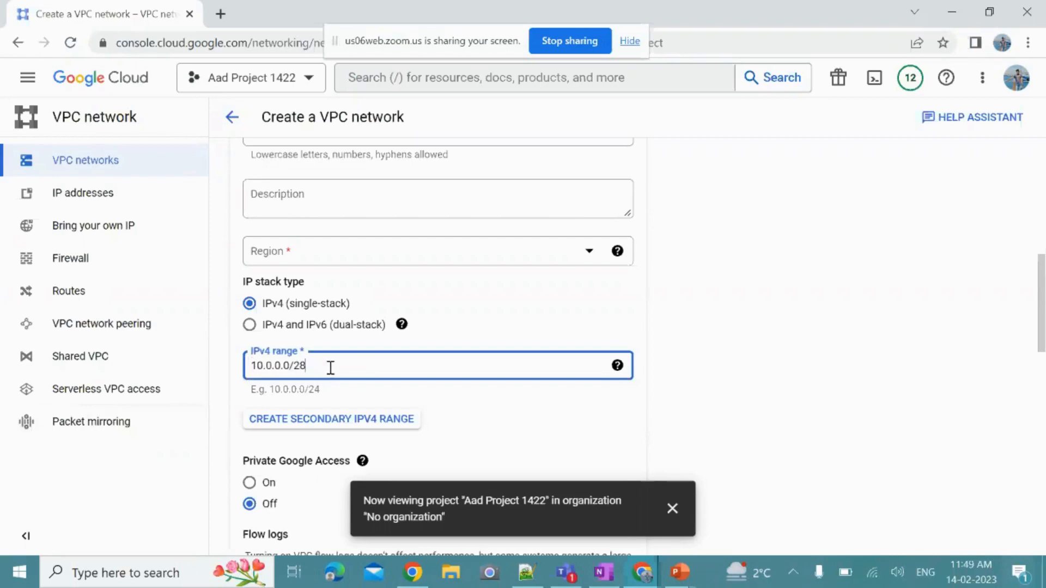
- Open the CIDR range visualizer at cidr.xyz in a new browser tab
left_click(224, 12)
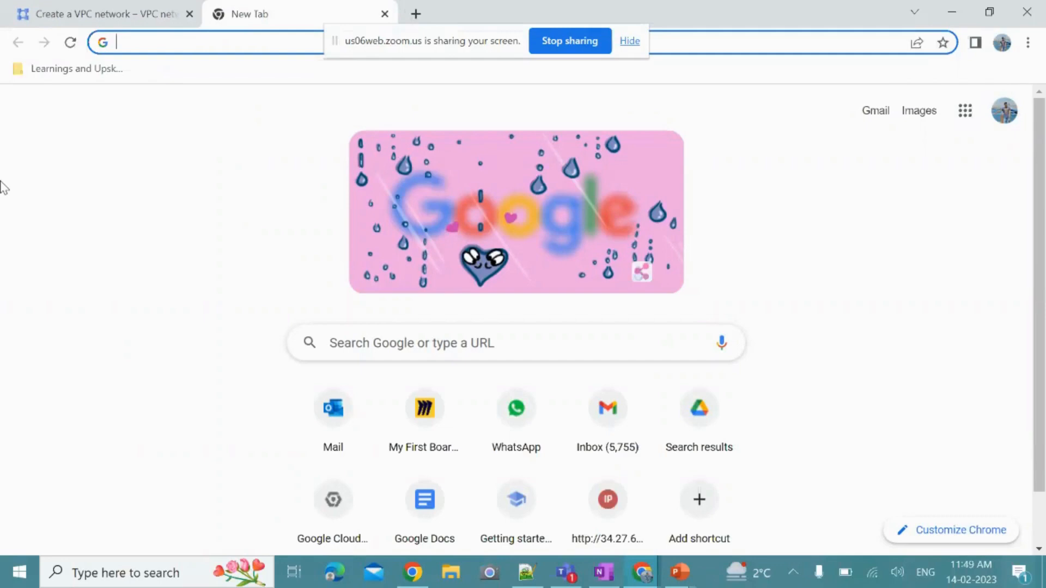
type("cidr")
key("BackSpace")
type("xyz")
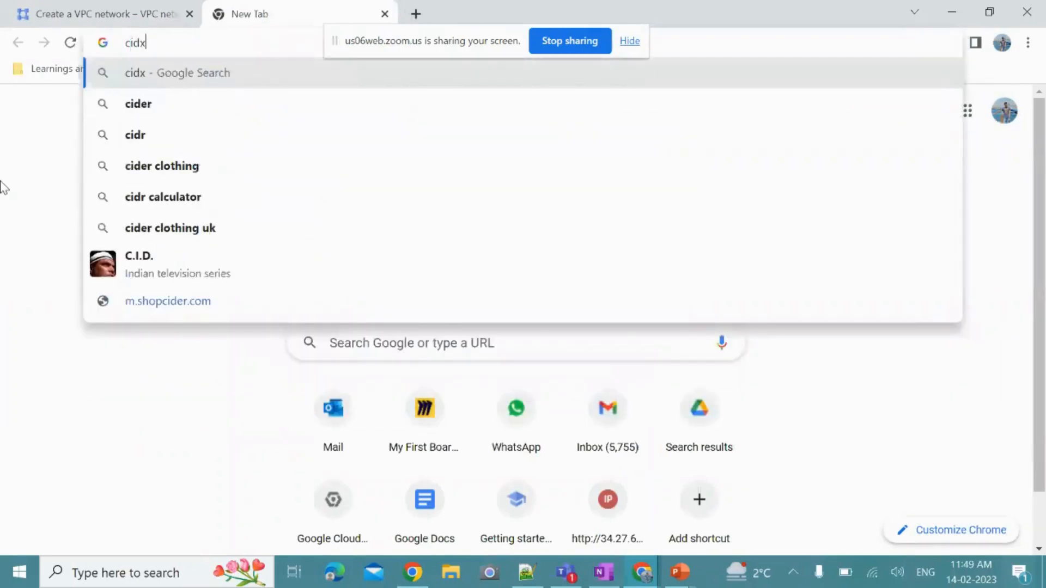
key("BackSpace")
key("BackSpace")
key("BackSpace")
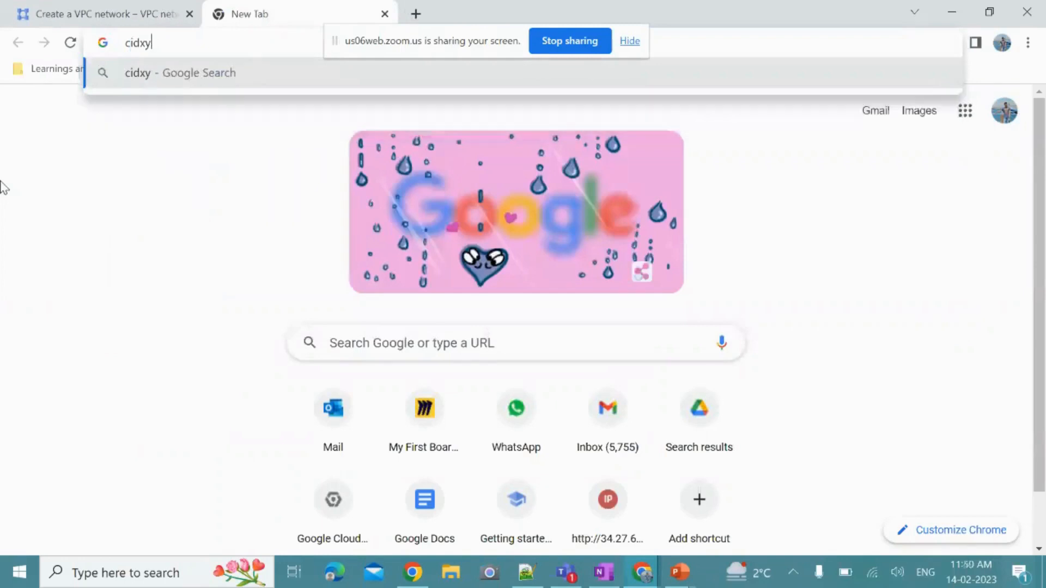
type("r.")
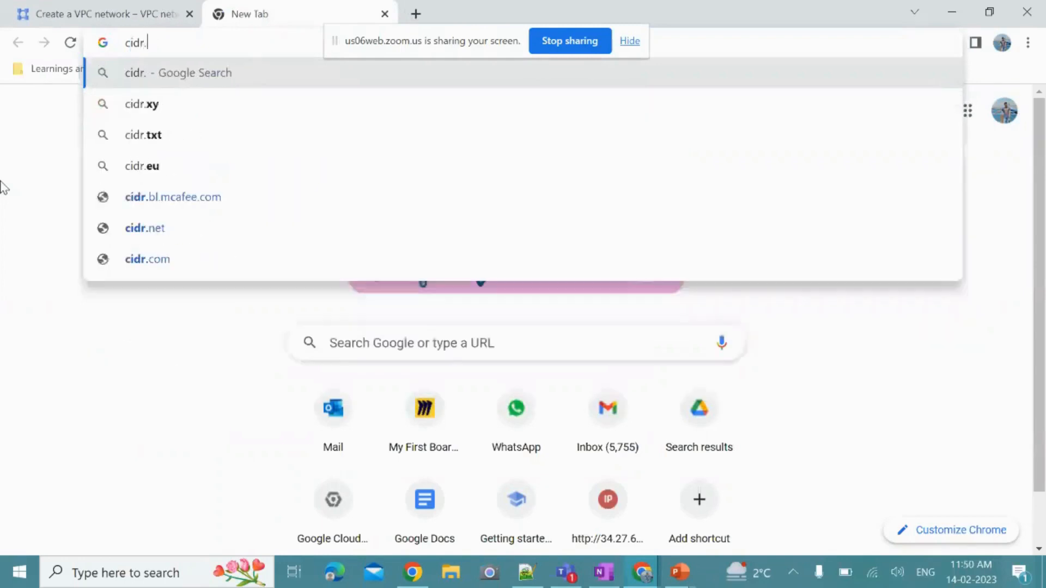
type("xy")
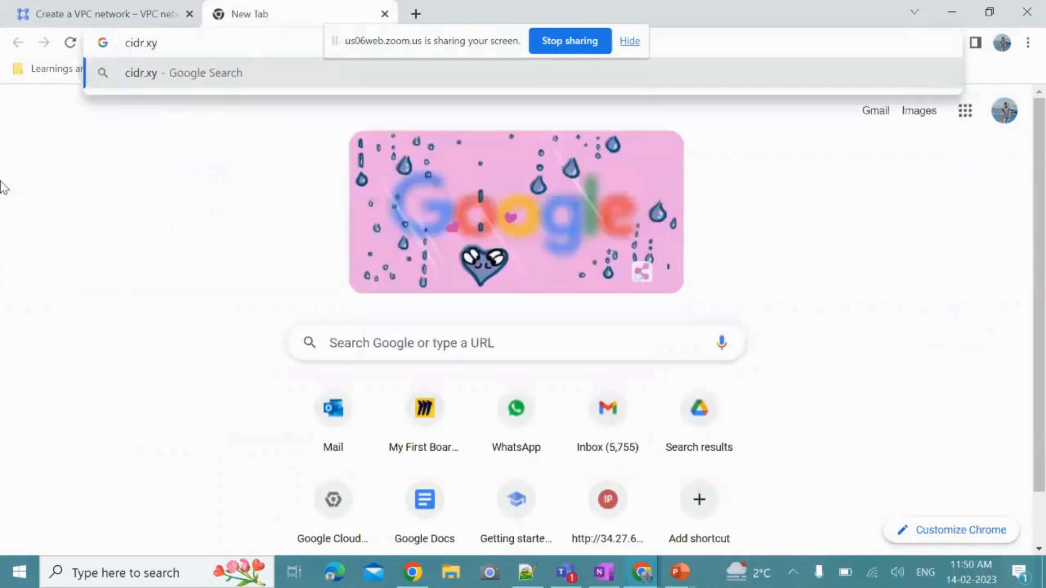
type("z")
key("Return")
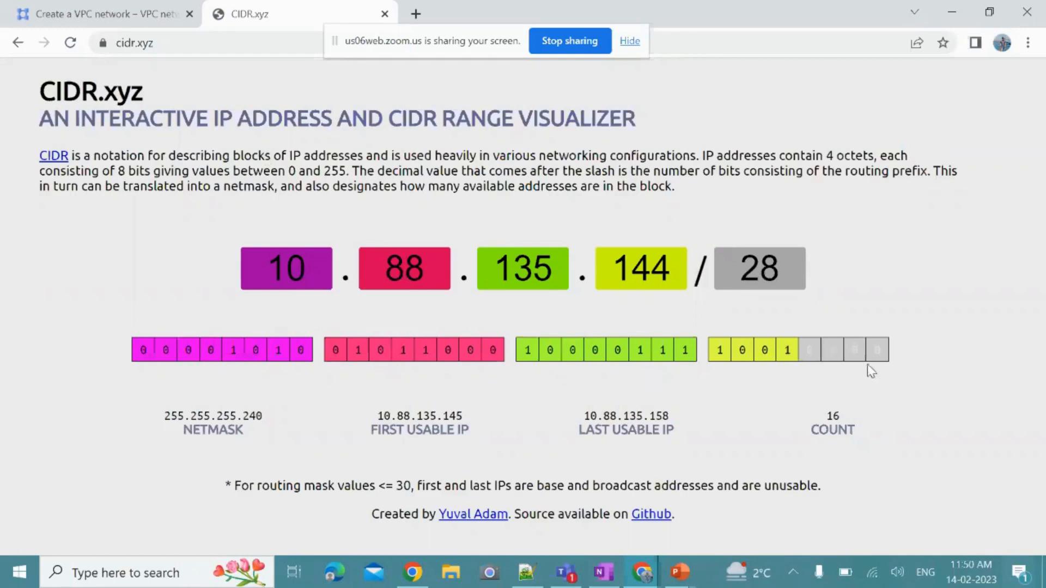
- Set the example address's prefix length to 32 in the CIDR visualizer to inspect its address range
left_click(789, 275)
key("BackSpace")
key("BackSpace")
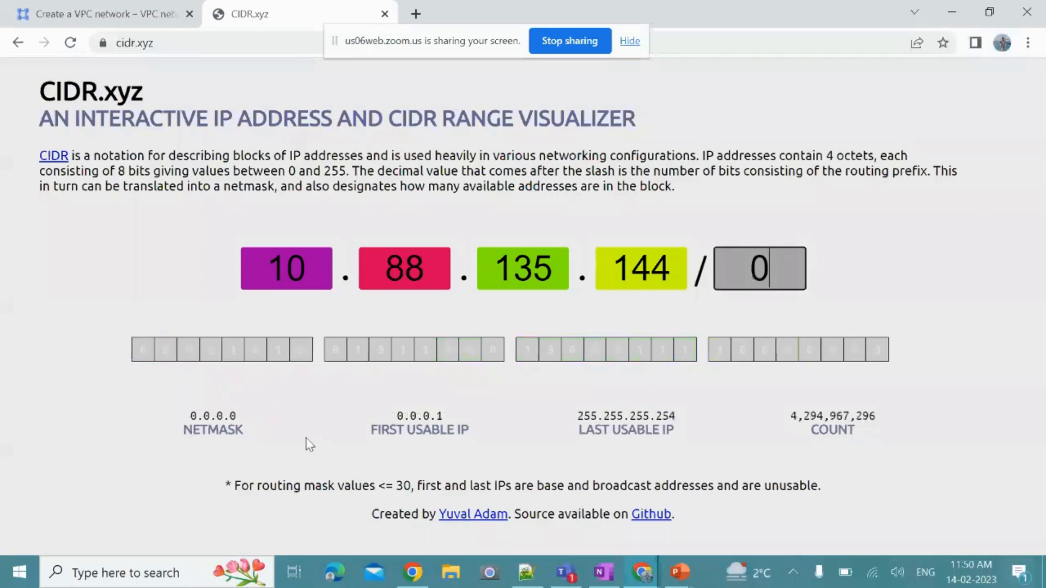
type("32")
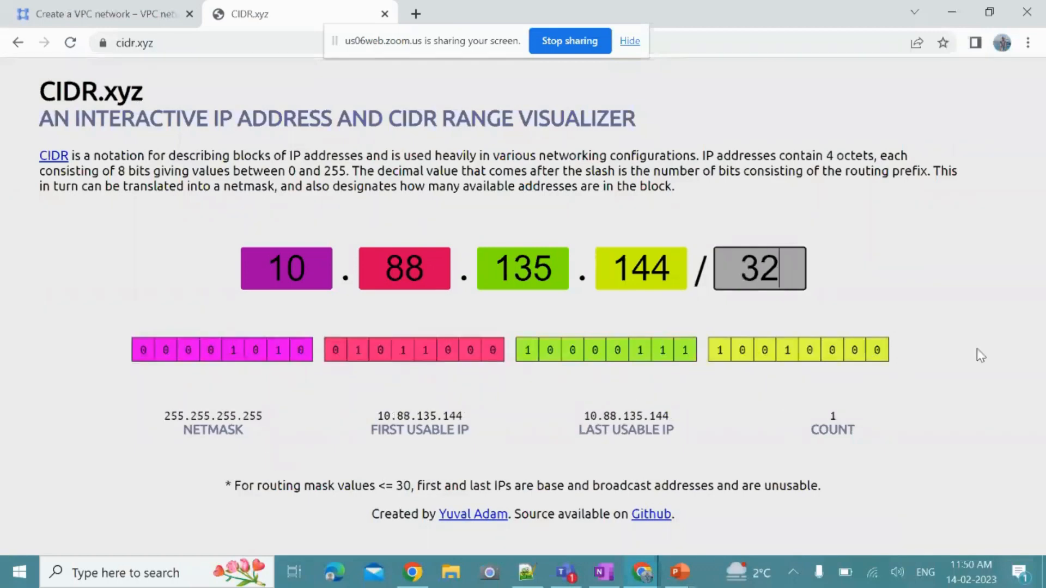
- Change the example address's prefix length to 31 and then to 30 to compare the address ranges
key("BackSpace")
type("1")
key("BackSpace")
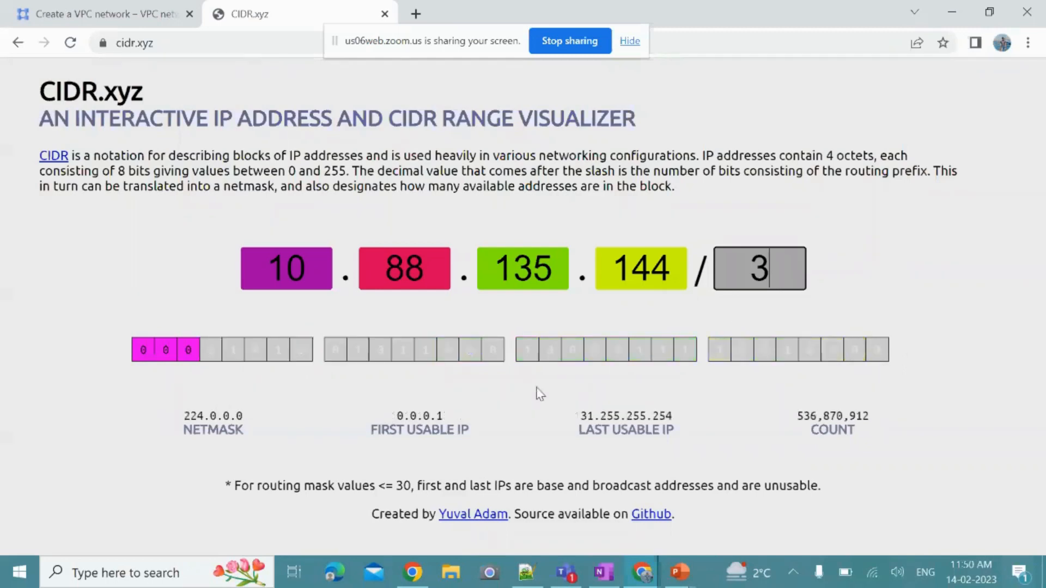
type("0")
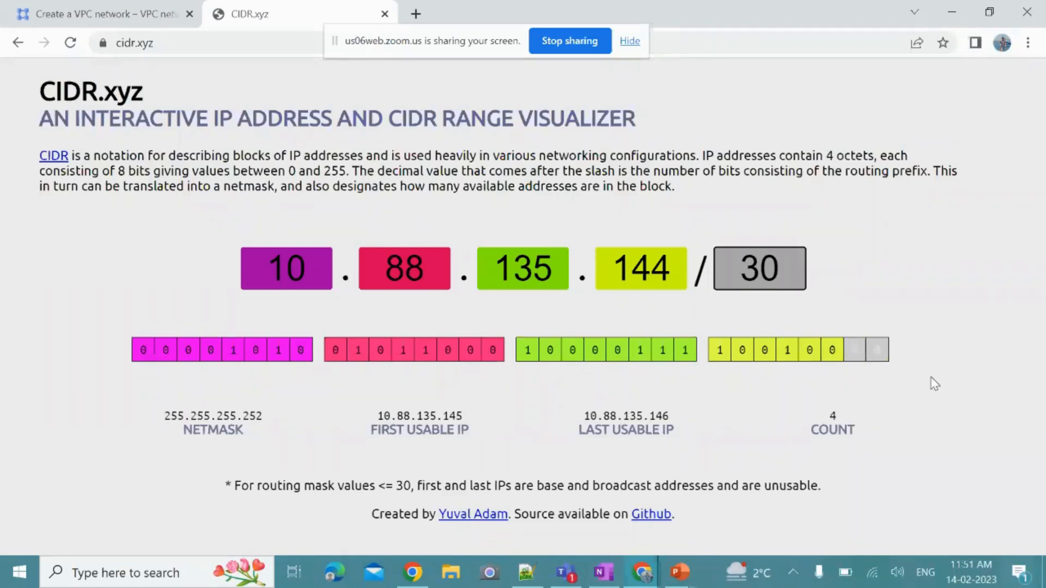
- Set the example address's prefix length to 29, inspect its usable address range and netmask, and close the CIDR visualizer
key("BackSpace")
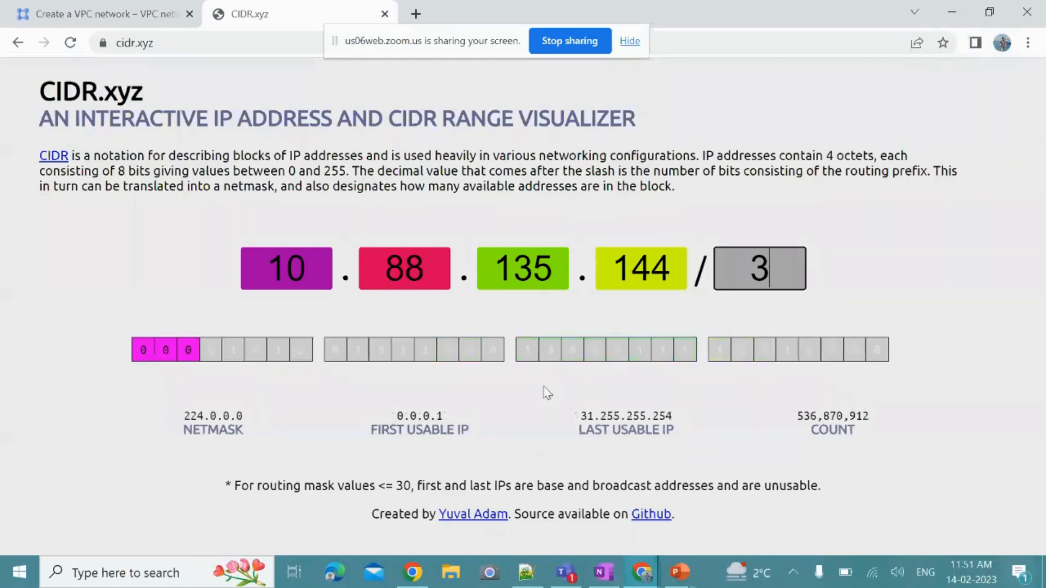
key("BackSpace")
type("29")
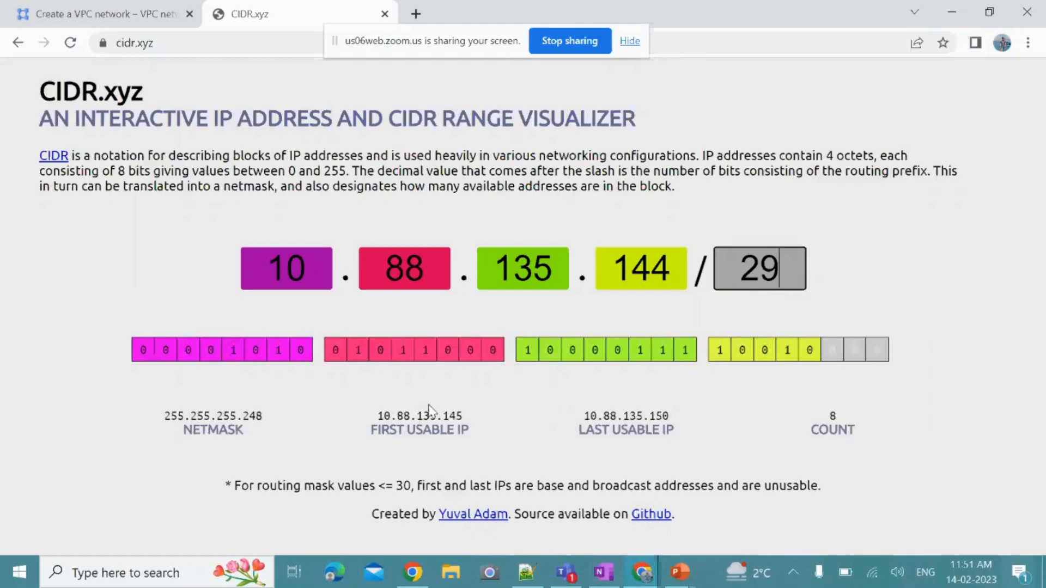
left_click_drag(609, 431, 692, 439)
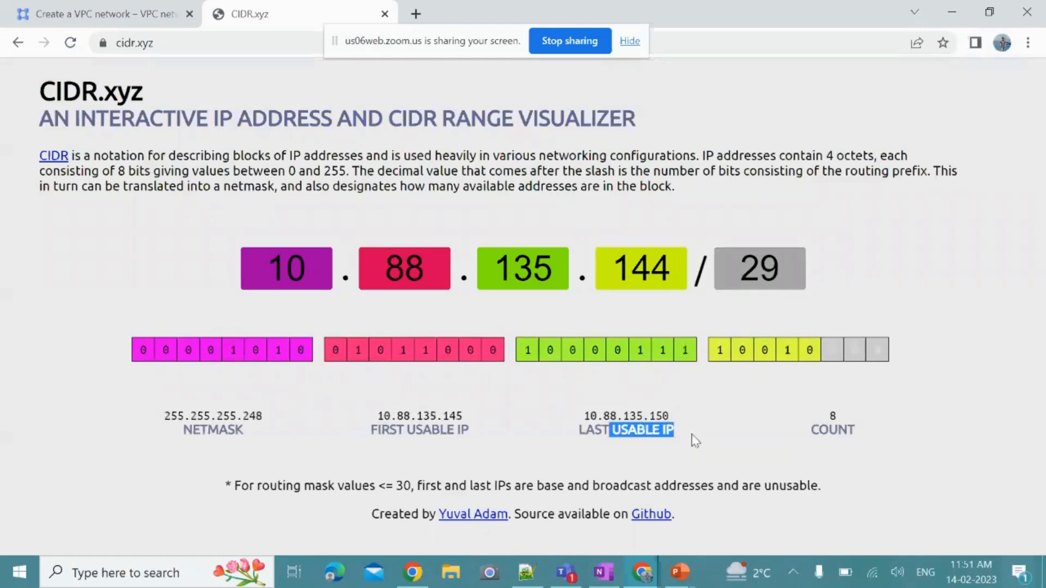
left_click(629, 420)
left_click_drag(192, 436, 282, 430)
left_click(284, 429)
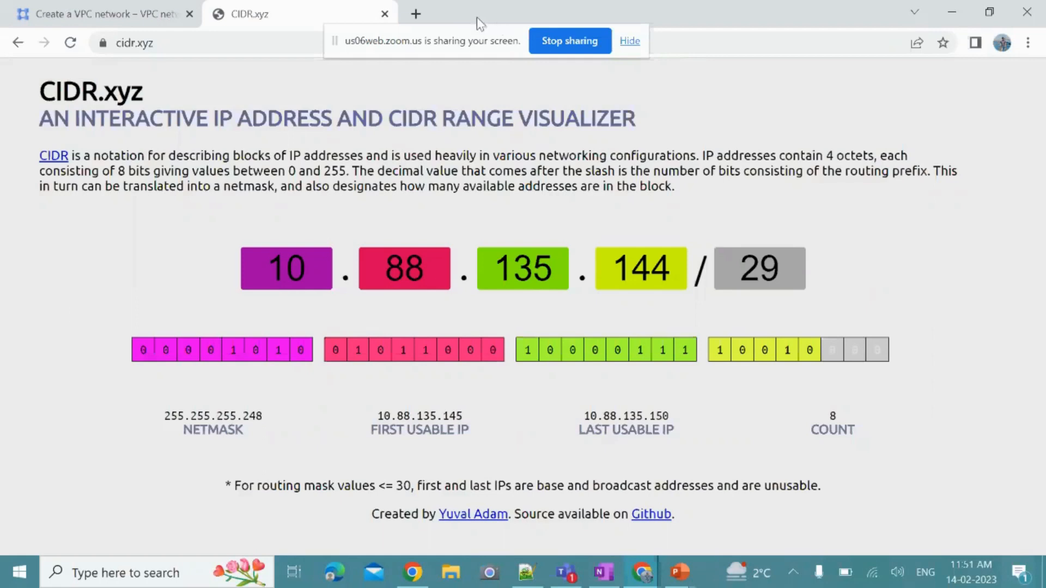
left_click(385, 14)
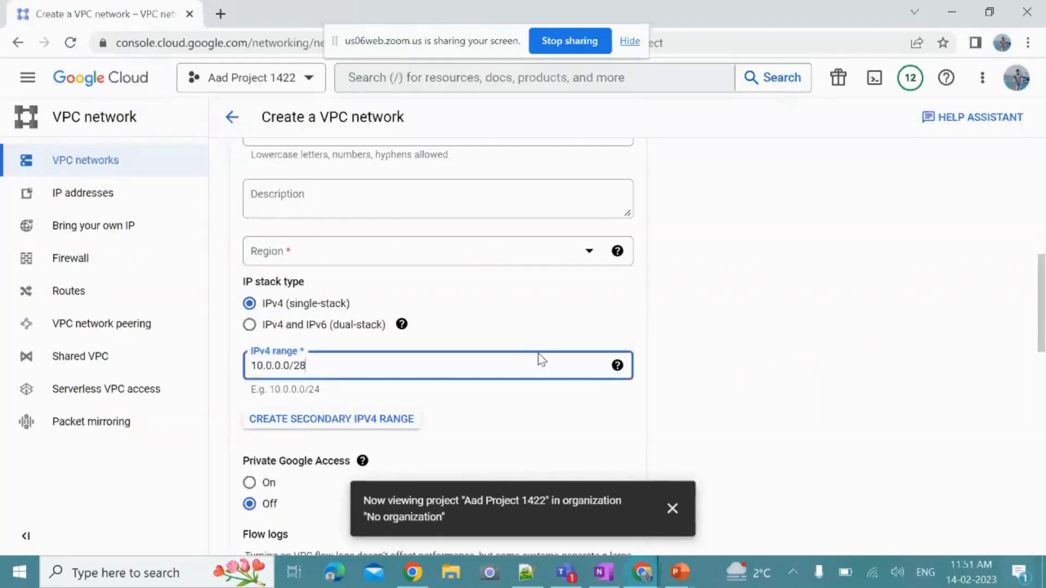
- Read the help note on the new subnet's Private Google Access setting and close it
scroll(745, 345, "down", 3)
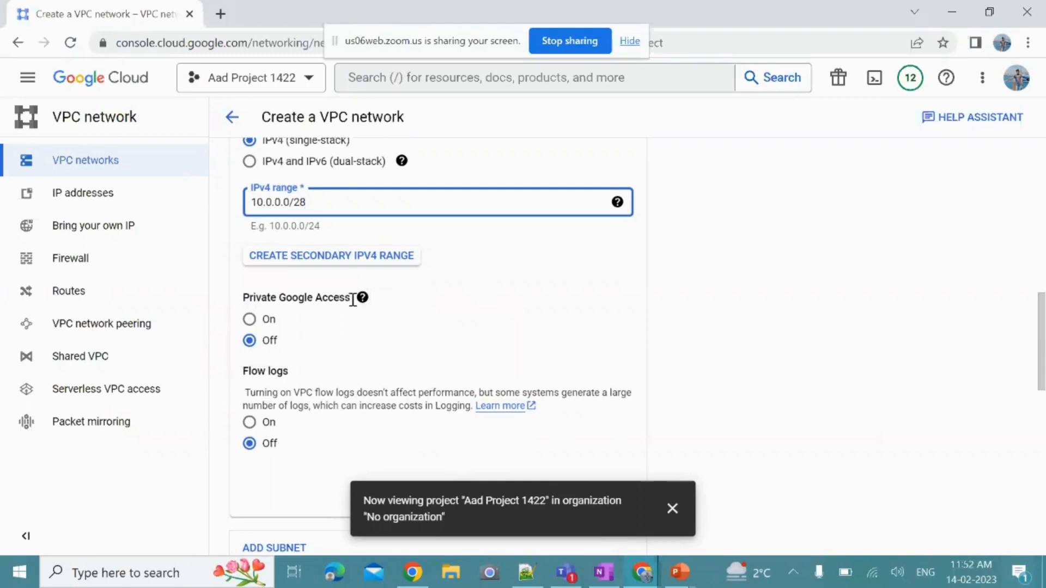
mouse_move(361, 307)
left_click(363, 299)
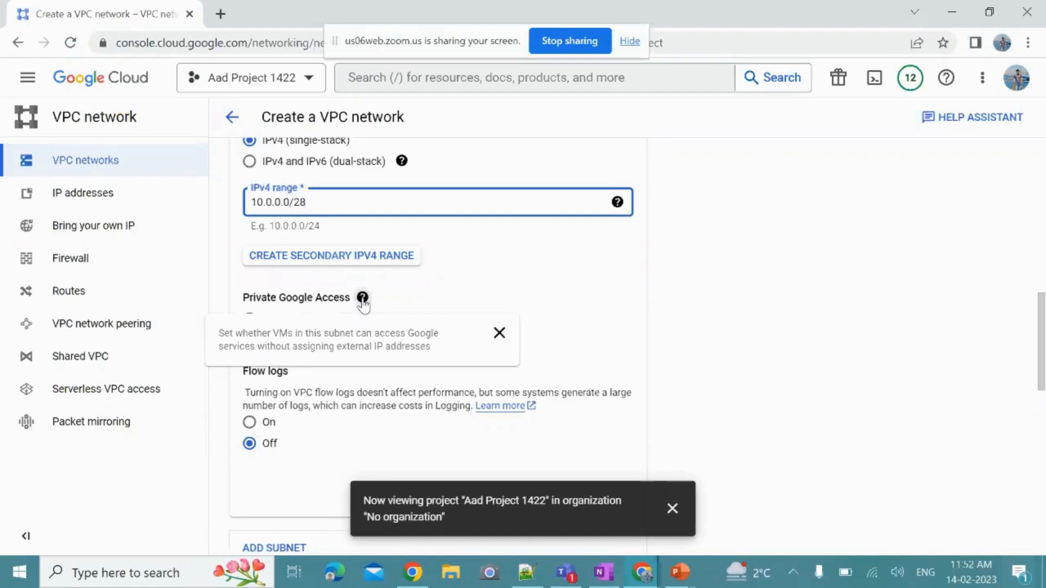
left_click(499, 333)
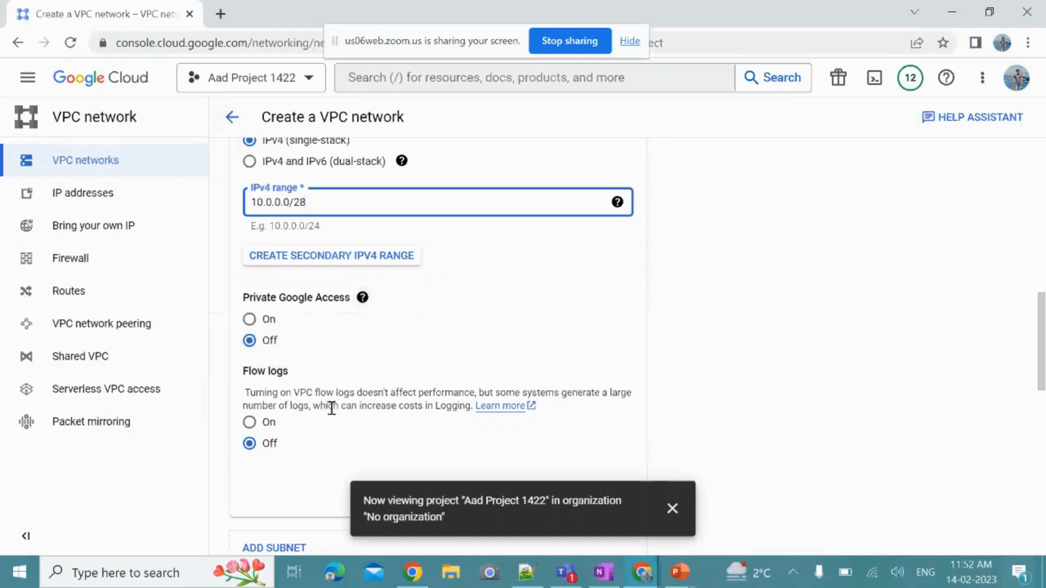
- Name the new subnet aad-custom-subnet-1
scroll(331, 407, "down", 1)
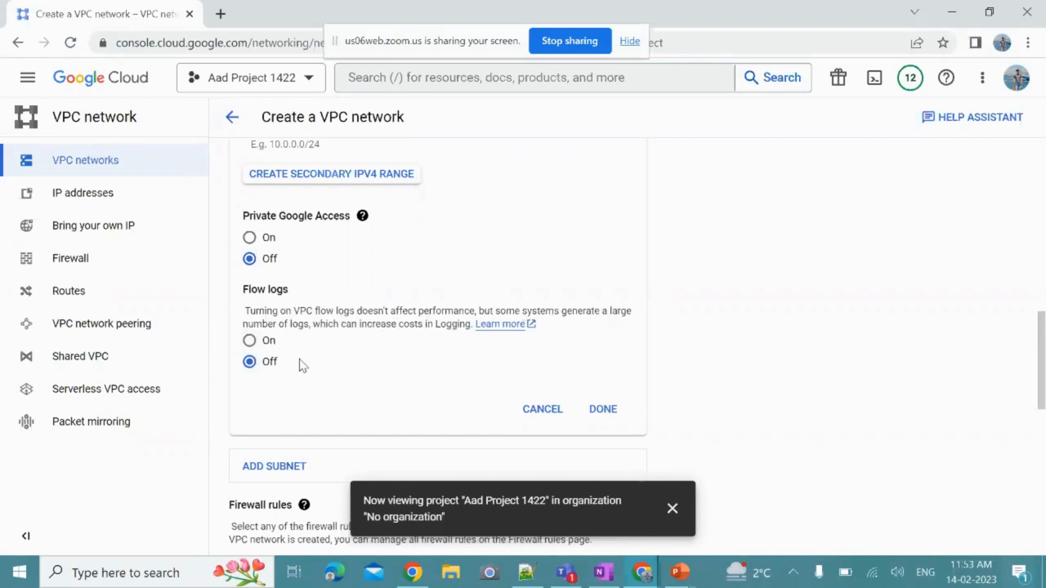
scroll(448, 378, "down", 2)
scroll(451, 345, "up", 2)
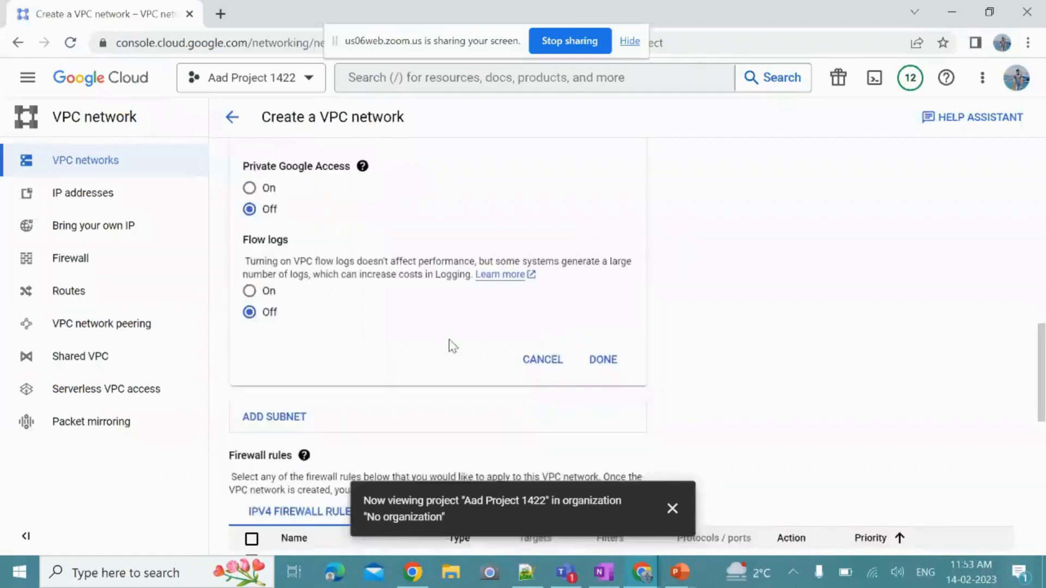
scroll(490, 376, "up", 6)
scroll(467, 360, "up", 2)
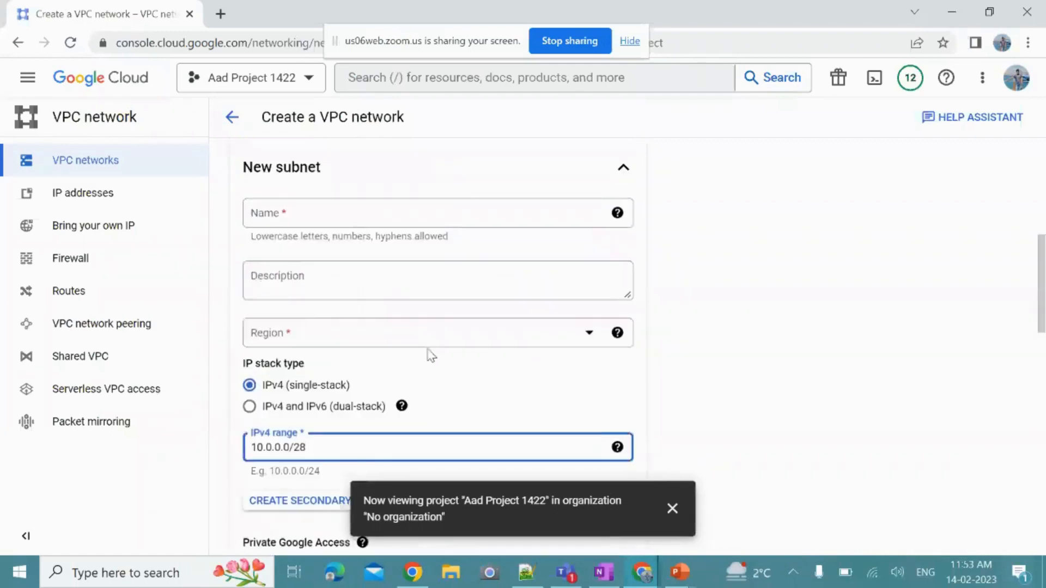
scroll(381, 341, "up", 2)
scroll(599, 362, "down", 2)
scroll(452, 334, "up", 2)
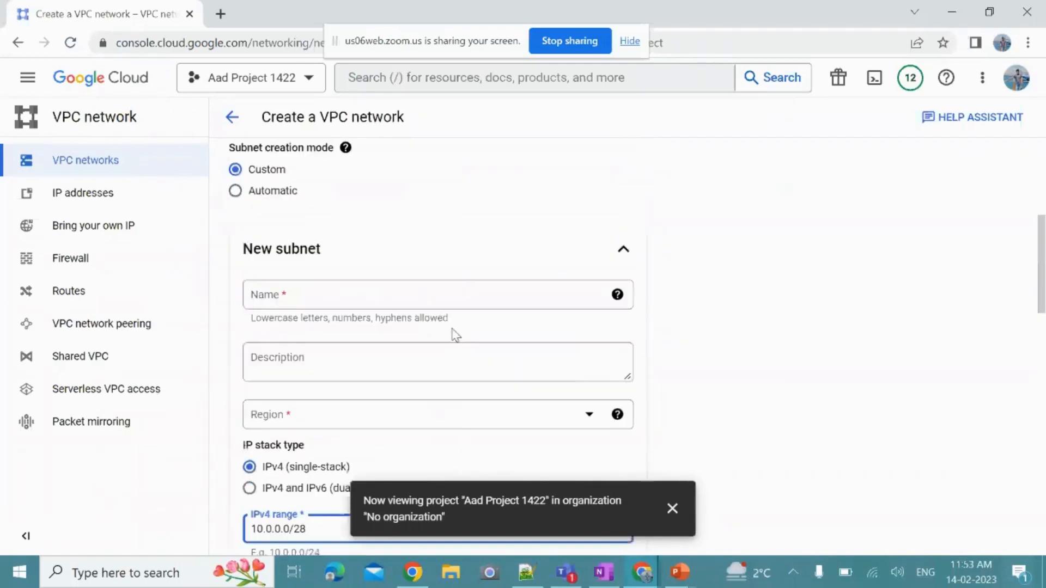
left_click(383, 298)
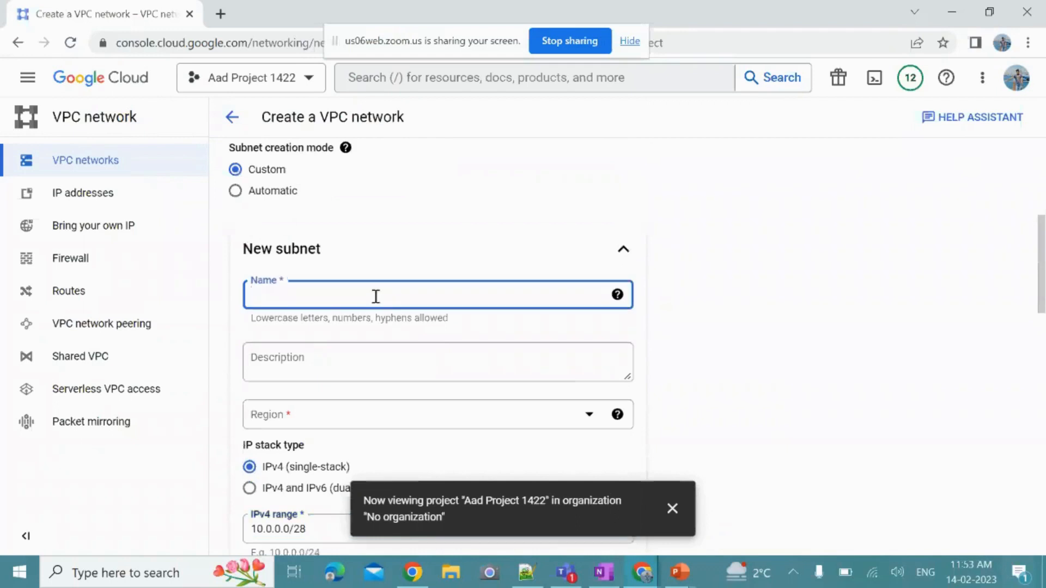
left_click(321, 291)
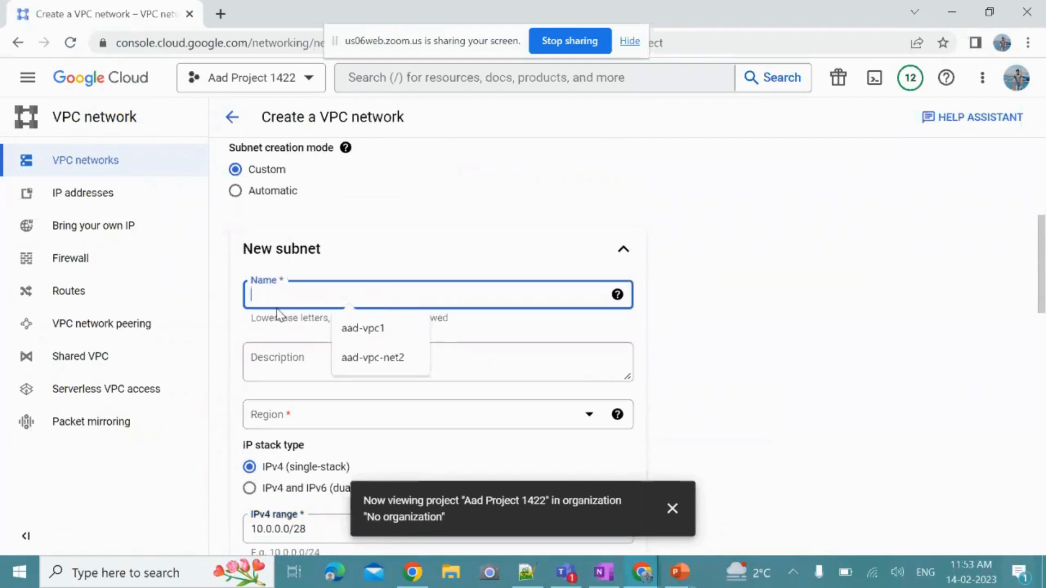
type("aad-custom-1")
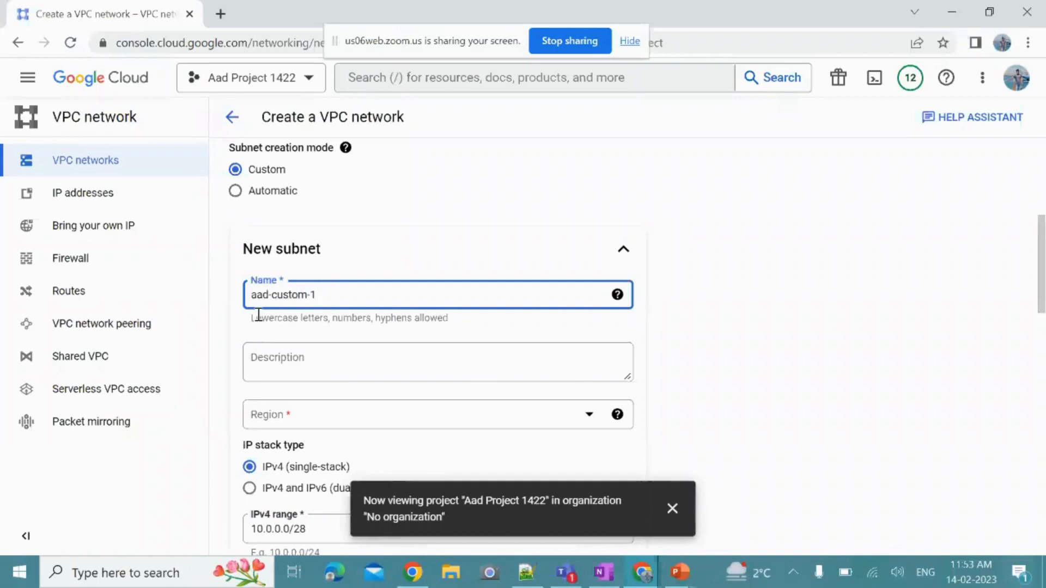
key("BackSpace")
type("subnet-1")
- Set the subnet's region to us-central1 and complete the subnet's definition
scroll(470, 334, "down", 2)
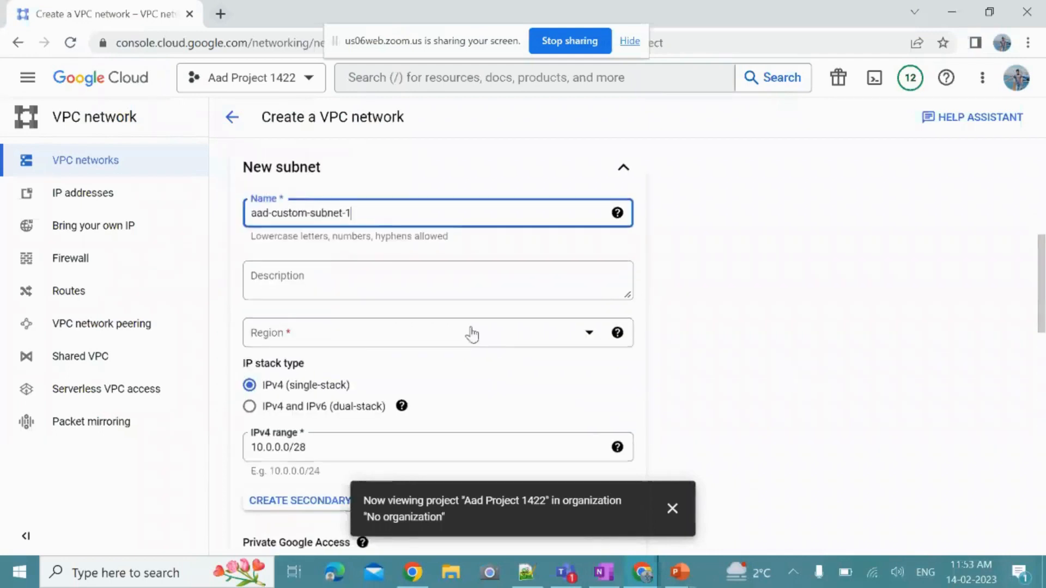
left_click(479, 332)
scroll(469, 378, "down", 5)
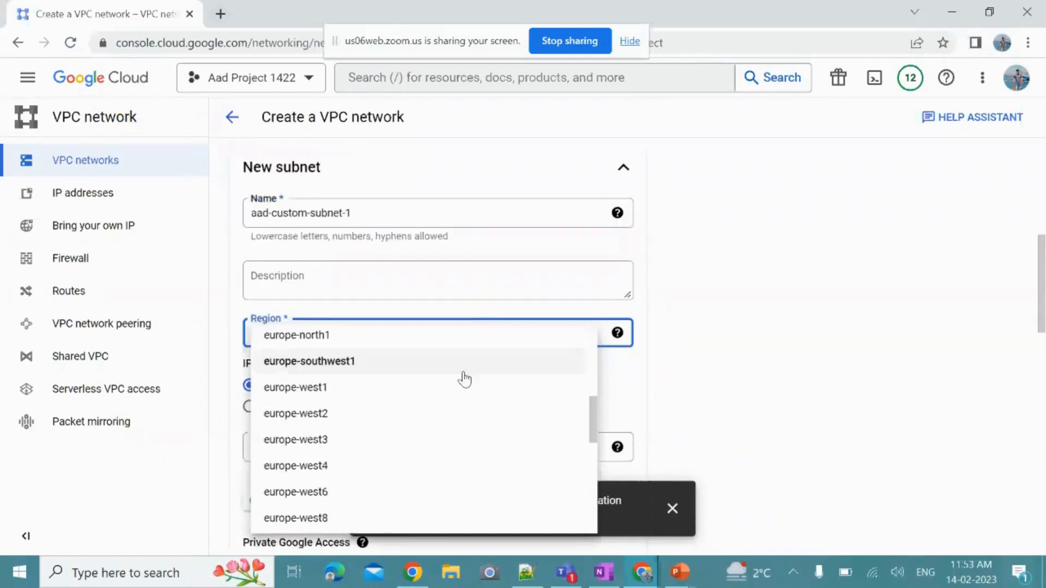
scroll(420, 443, "down", 5)
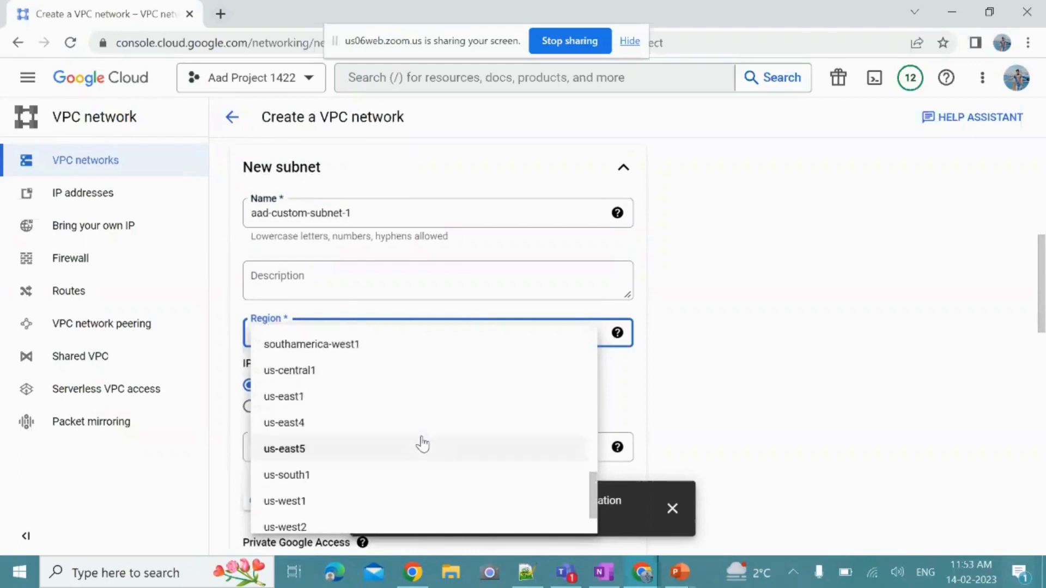
left_click(341, 372)
scroll(752, 390, "down", 6)
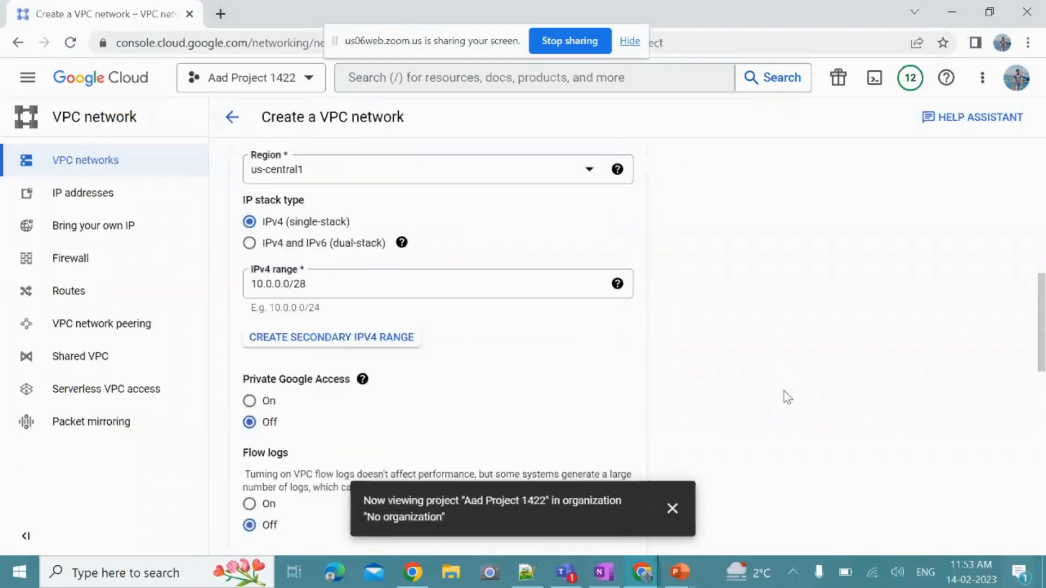
scroll(756, 391, "down", 3)
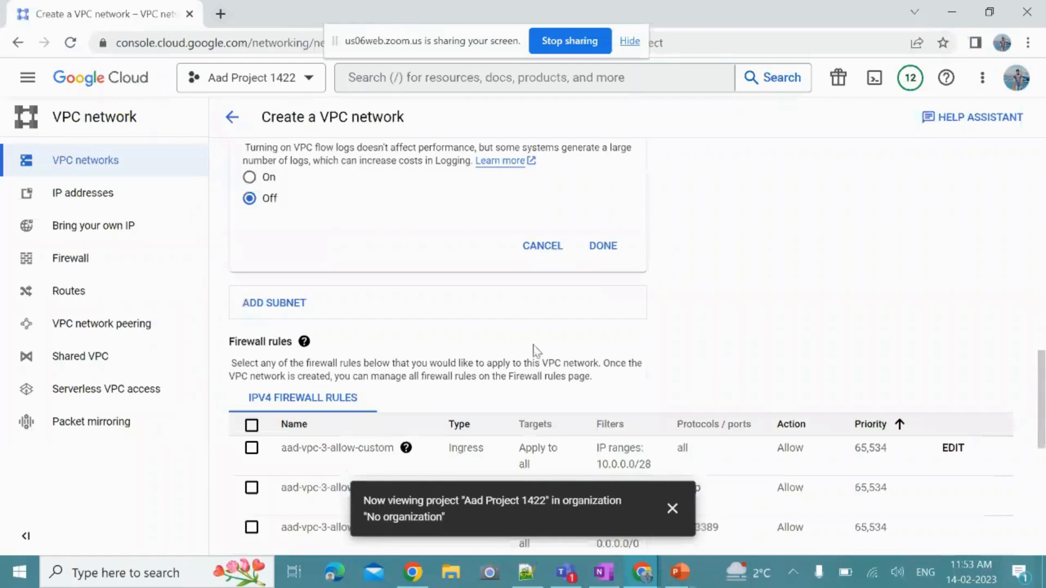
scroll(632, 352, "up", 3)
scroll(638, 348, "down", 2)
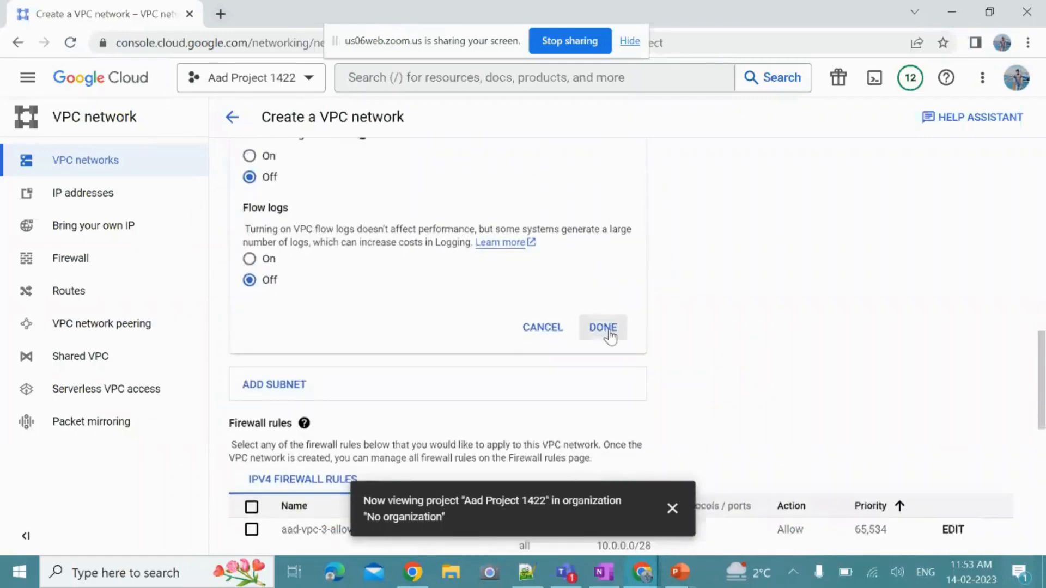
left_click(604, 328)
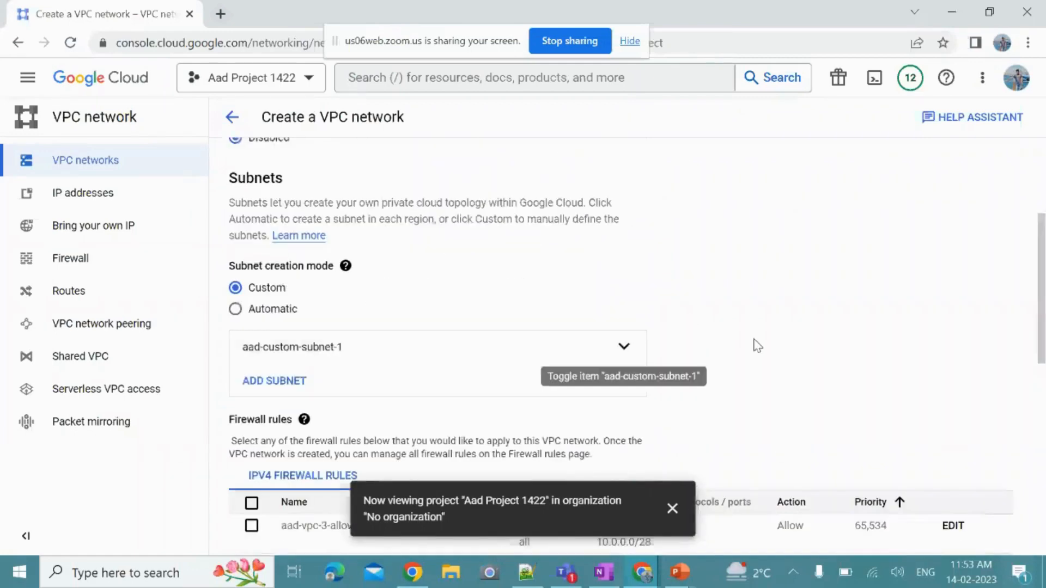
- Read the help note on firewall rules and examine the IPv4 firewall rules offered for the network
scroll(754, 345, "down", 4)
scroll(604, 312, "down", 2)
scroll(579, 329, "up", 2)
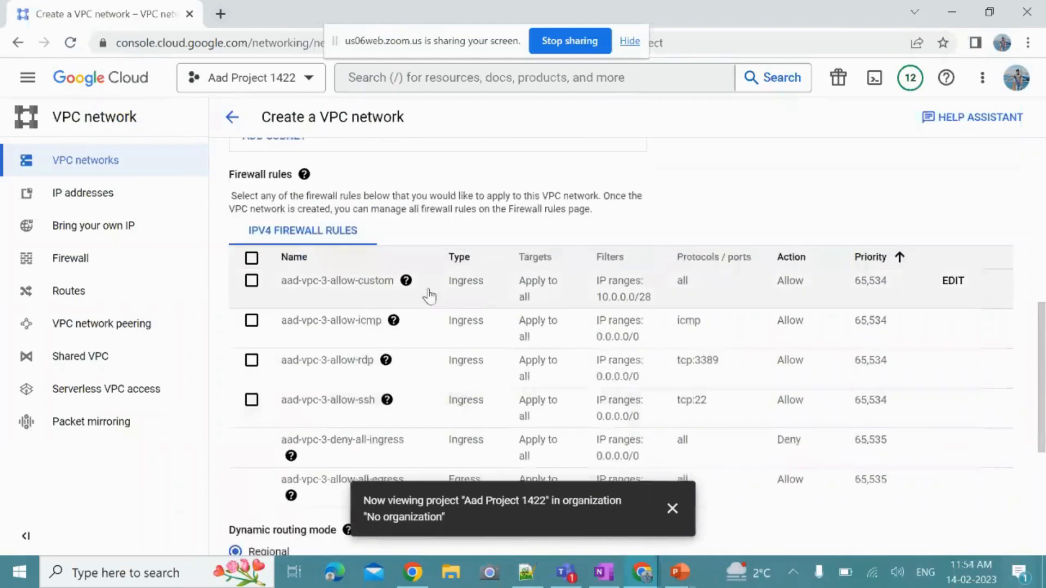
mouse_move(304, 184)
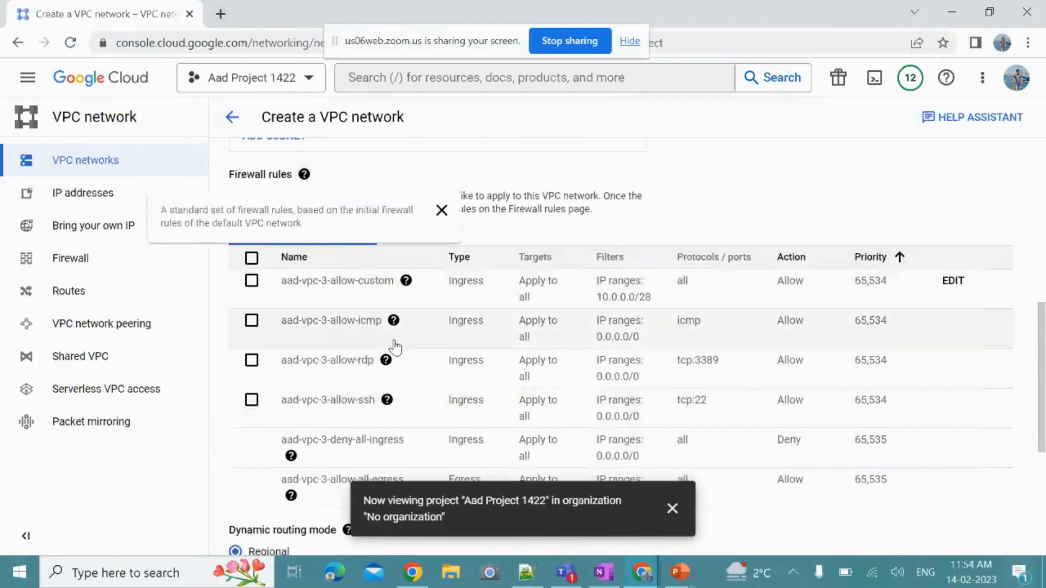
scroll(539, 327, "up", 2)
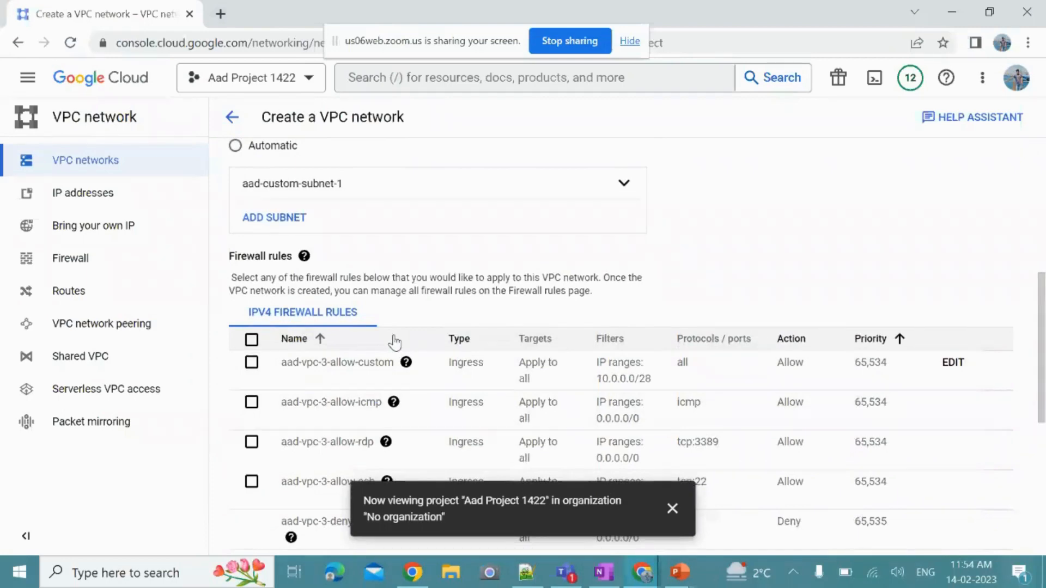
scroll(490, 425, "down", 2)
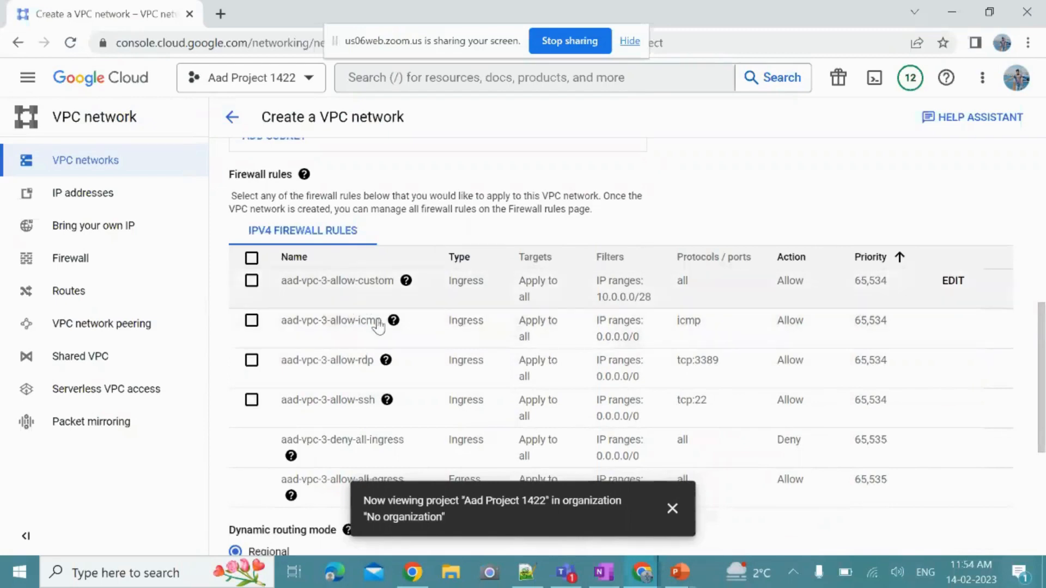
- Apply the allow-custom, allow-icmp, allow-rdp and allow-ssh firewall rules to the aad-vpc-3 network
scroll(523, 316, "down", 1)
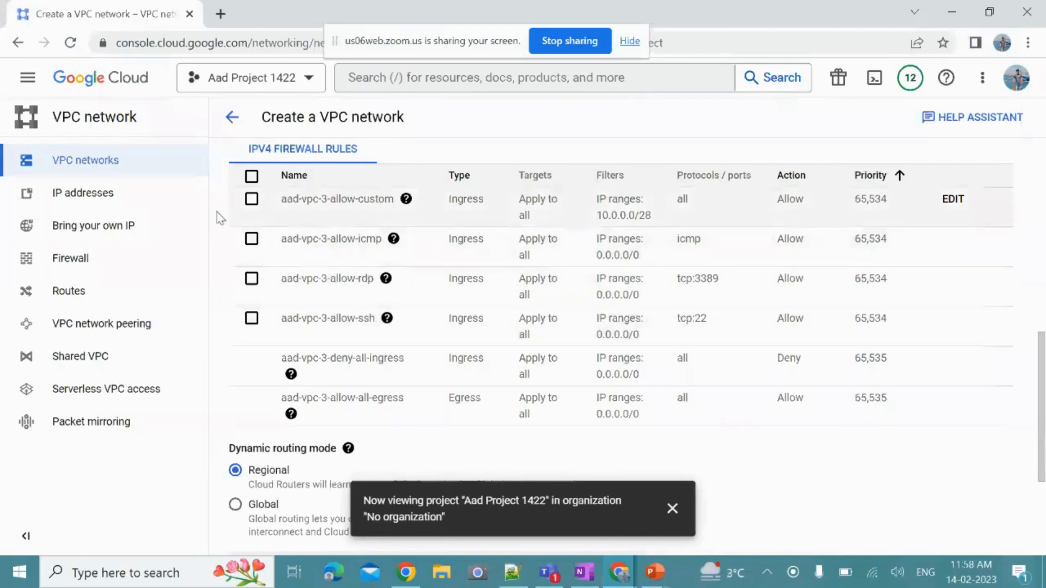
left_click(252, 201)
left_click(253, 242)
left_click(251, 279)
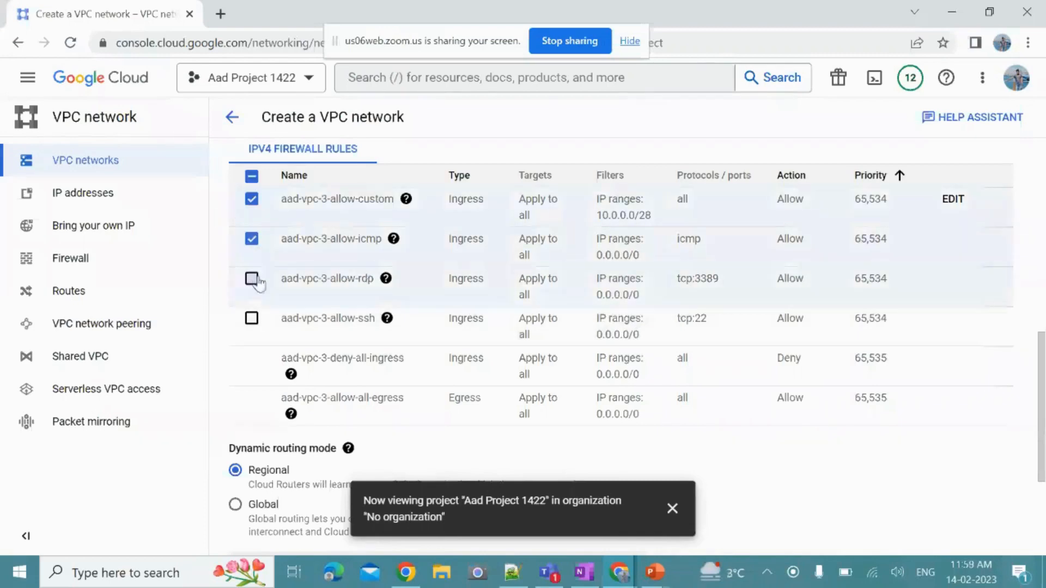
left_click(252, 318)
- Check the maximum transmission unit options and create the VPC network
scroll(653, 325, "down", 4)
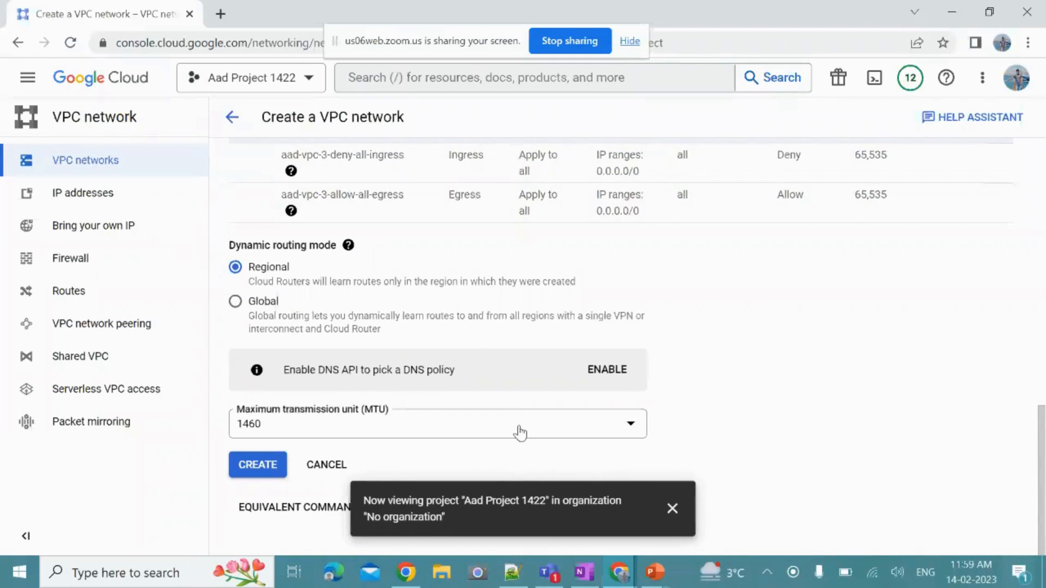
left_click(436, 433)
left_click(437, 426)
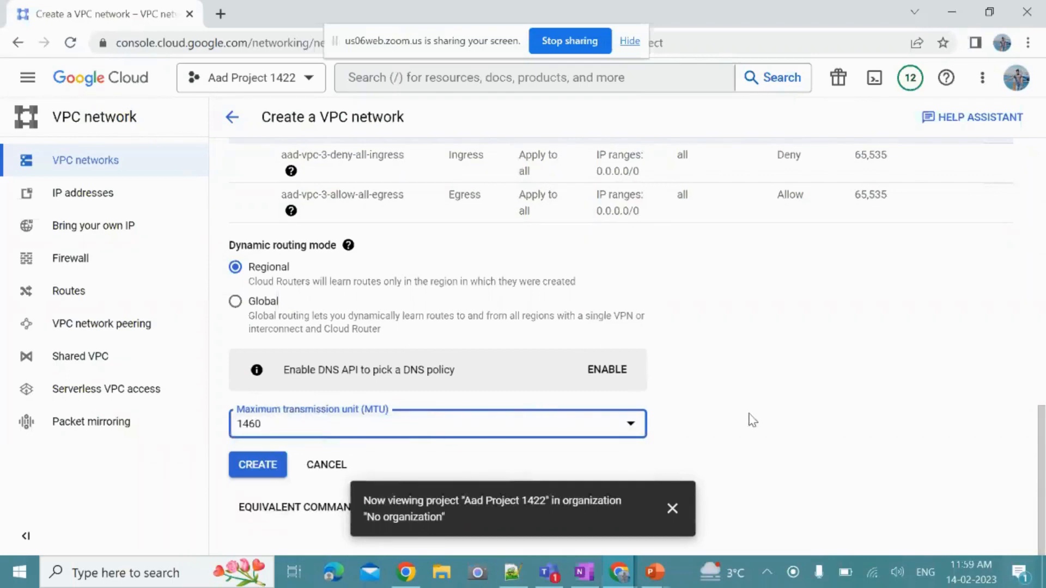
left_click(253, 470)
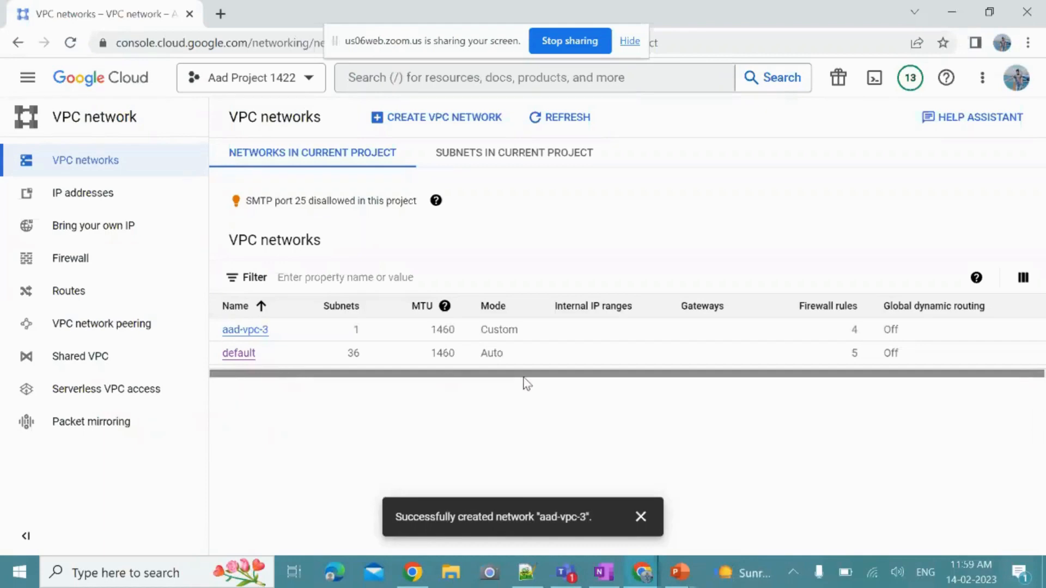
- Open the details of the aad-vpc-3 network and examine its subnet's region, IP ranges, gateway and access settings
left_click(254, 338)
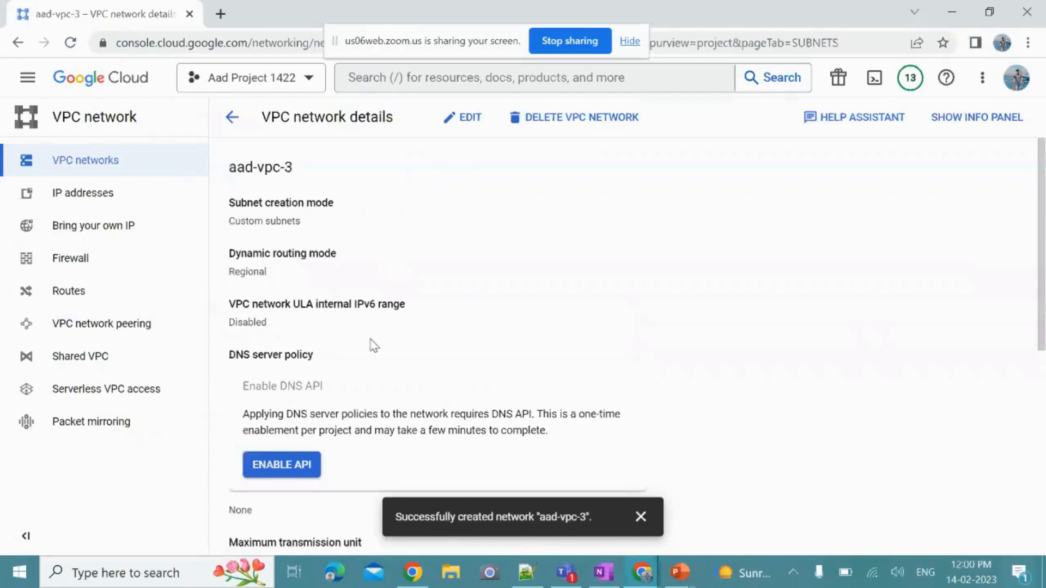
scroll(523, 318, "down", 7)
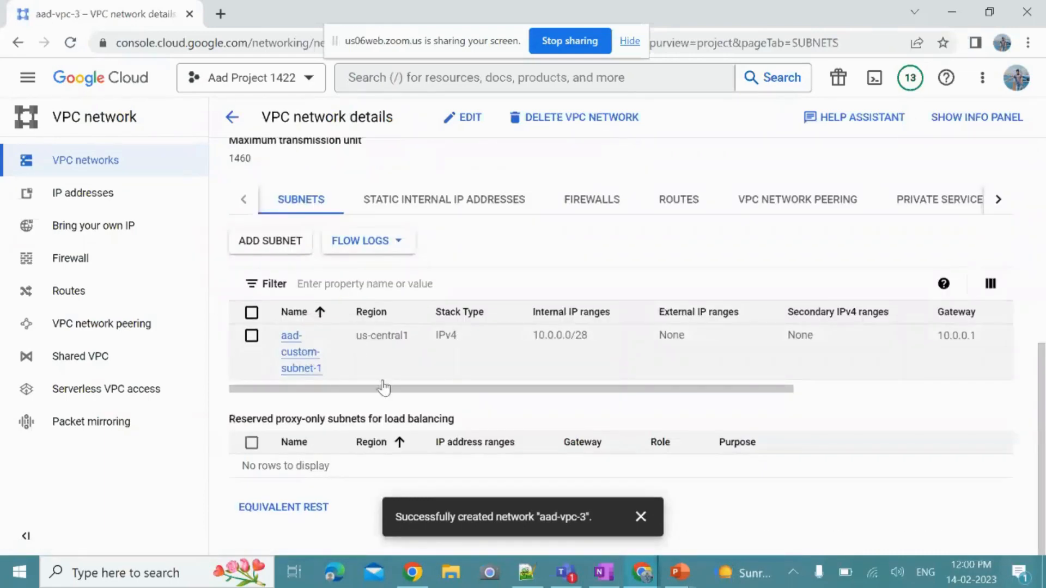
left_click_drag(403, 393, 814, 391)
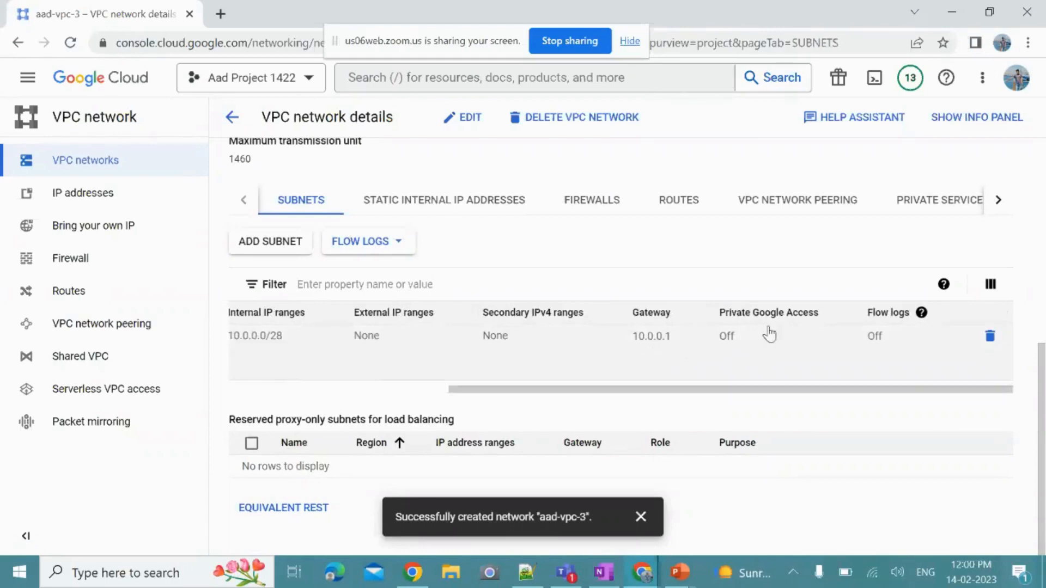
left_click_drag(898, 390, 731, 397)
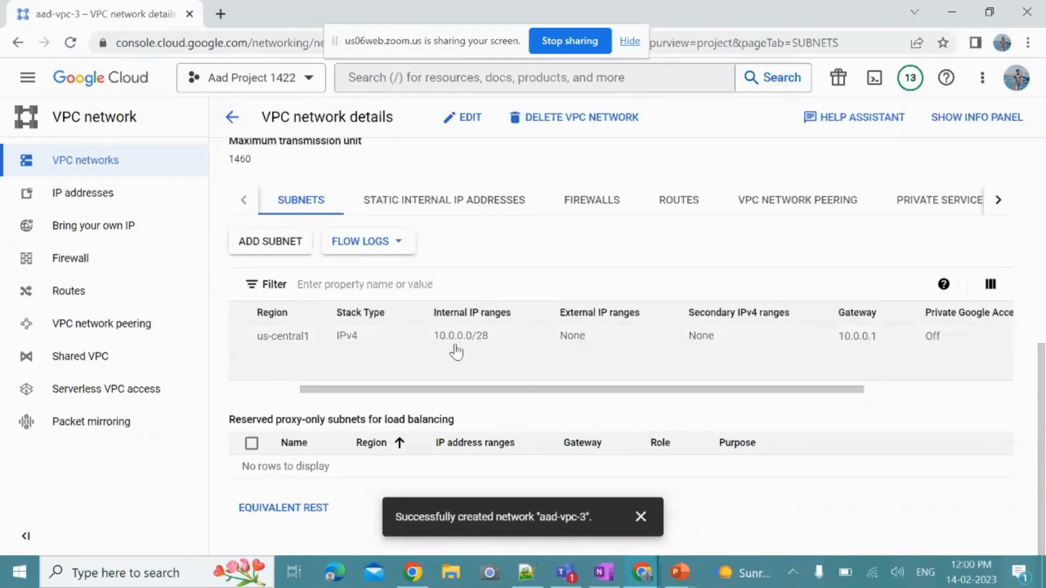
- Leave the aad-vpc-3 network details and switch to the My First Board whiteboard in Miro
left_click_drag(557, 391, 446, 334)
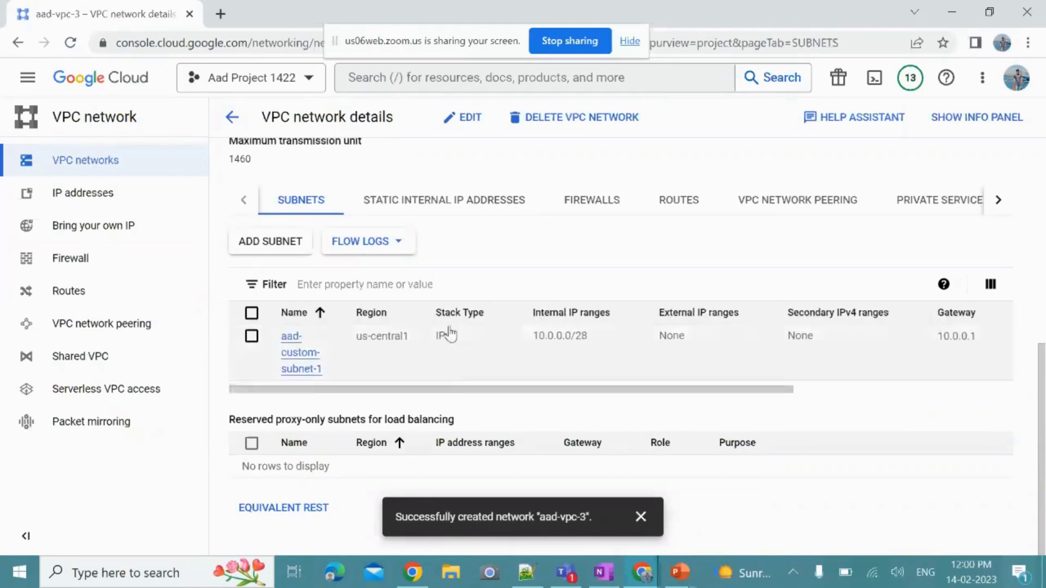
scroll(457, 333, "up", 5)
scroll(456, 340, "up", 3)
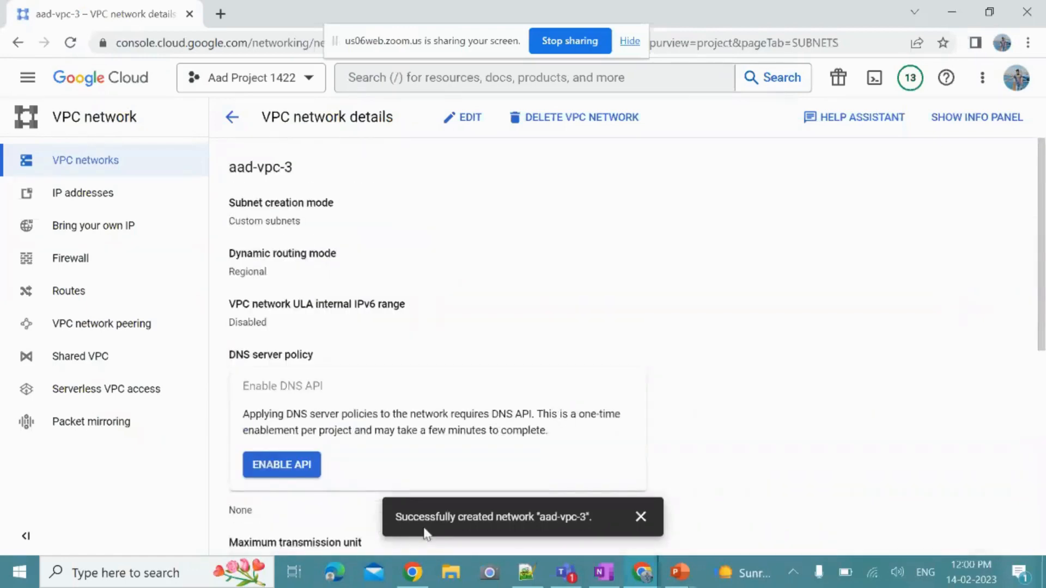
left_click(415, 572)
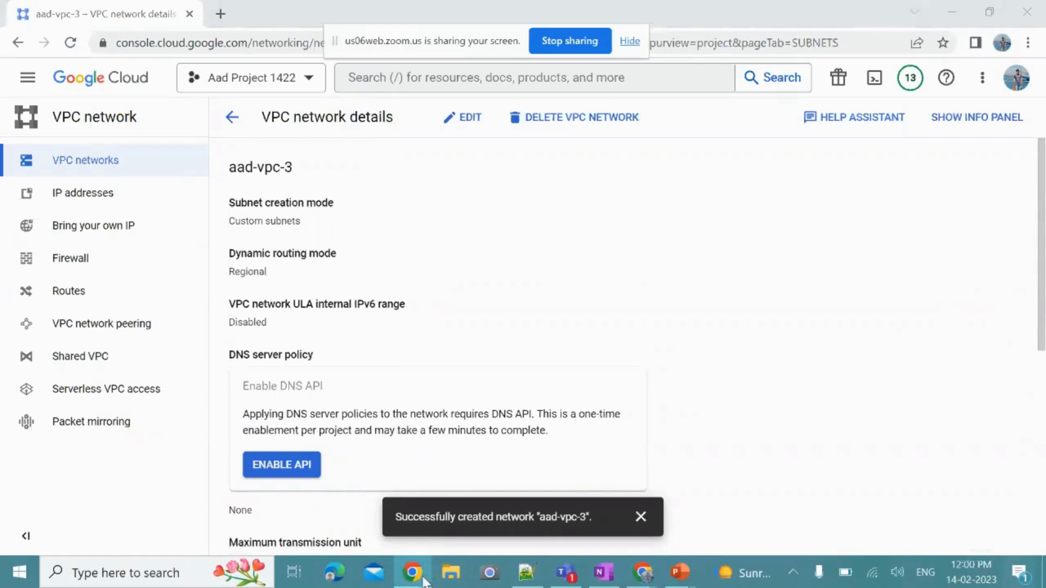
mouse_move(643, 572)
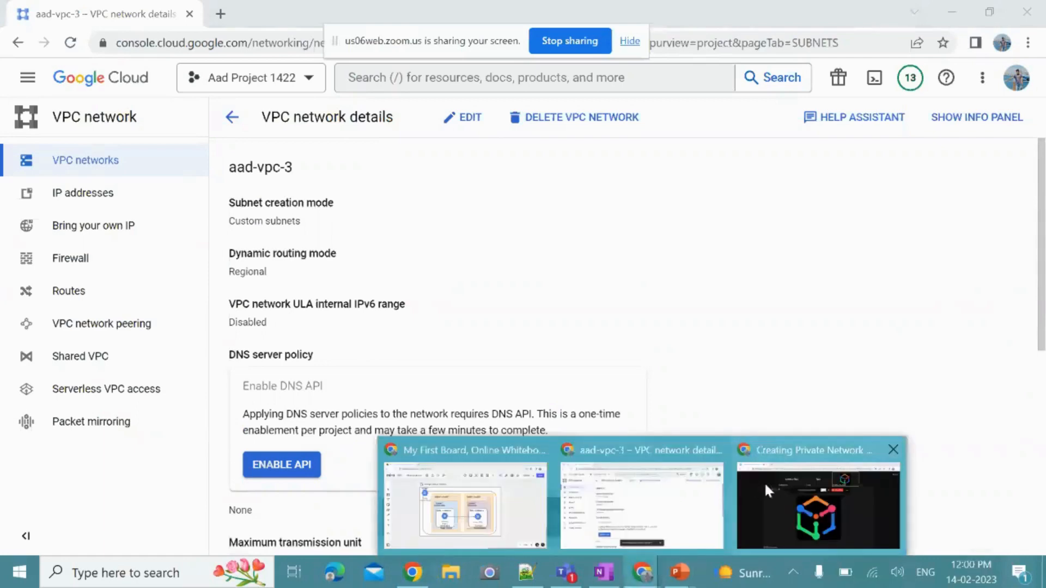
left_click(512, 498)
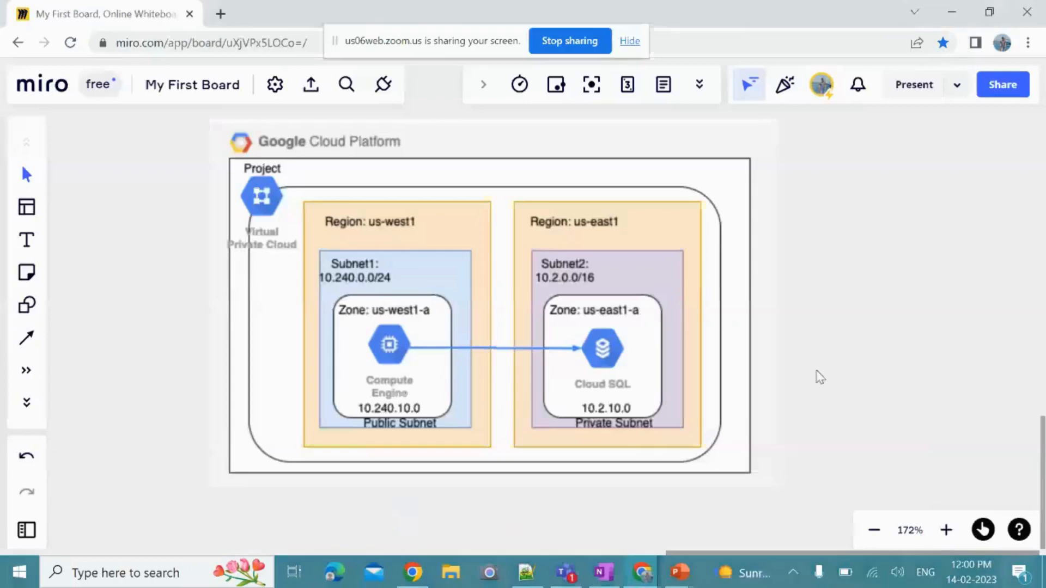
- Draw two large rectangles side by side in the empty area beside the Google Cloud Platform diagram
left_click_drag(881, 378, 374, 275)
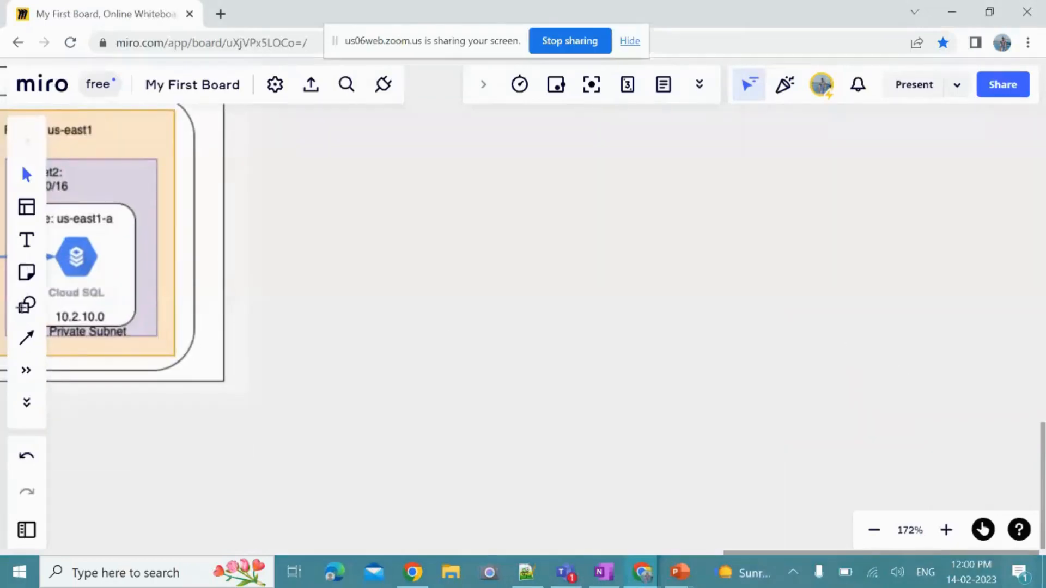
left_click(26, 305)
left_click(81, 246)
left_click_drag(422, 189, 663, 390)
left_click_drag(948, 390, 713, 384)
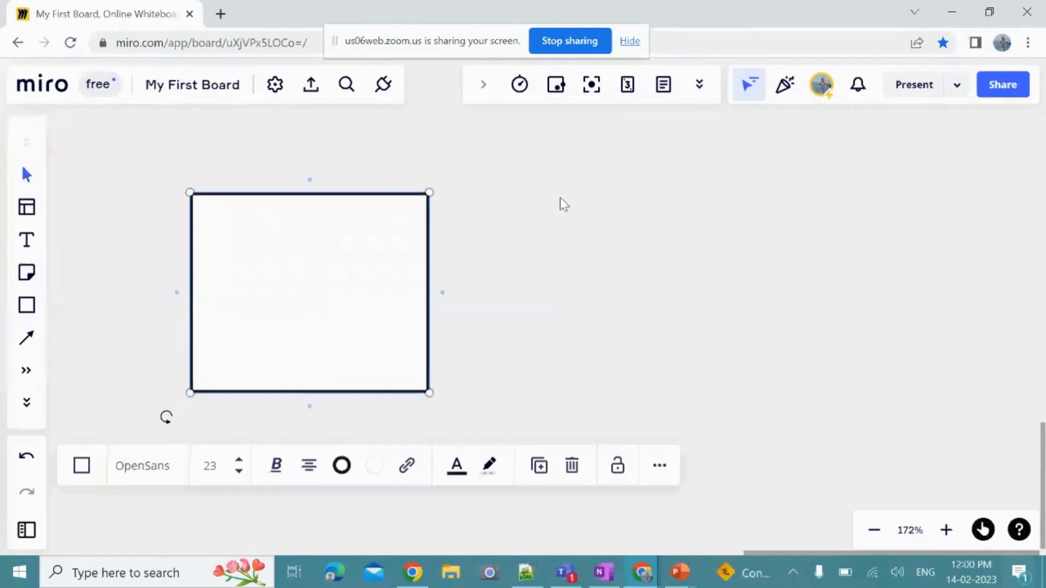
left_click(591, 245)
left_click(28, 299)
left_click_drag(530, 192, 808, 386)
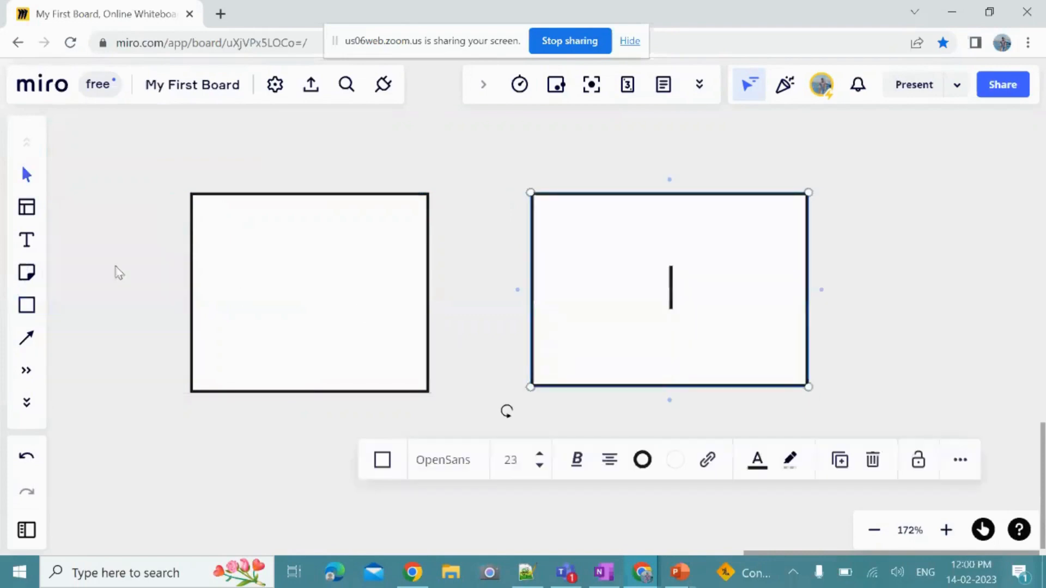
- Draw two small rounded rectangles, one above the other, inside the left large rectangle
left_click(26, 305)
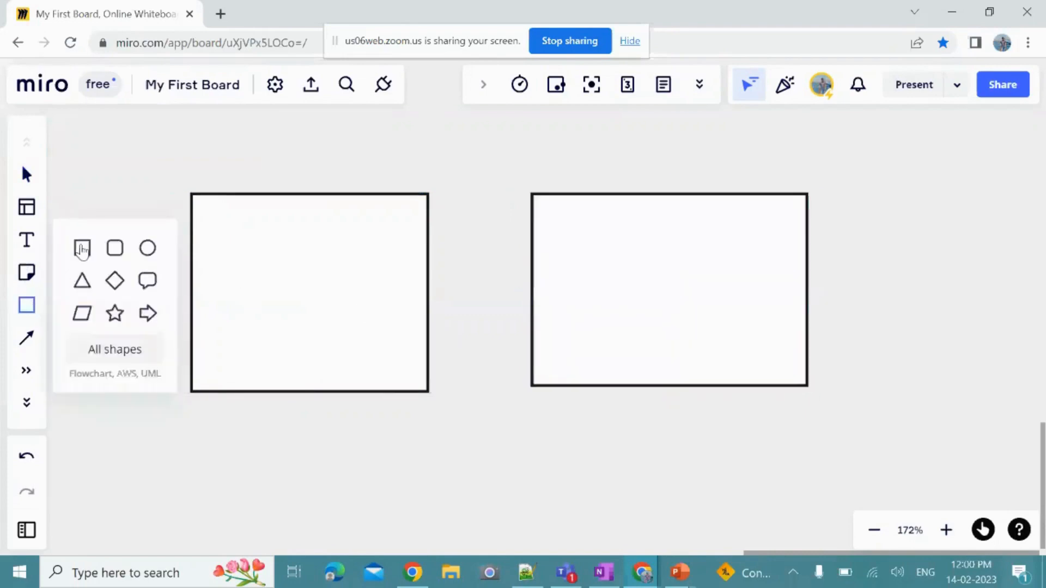
left_click(115, 248)
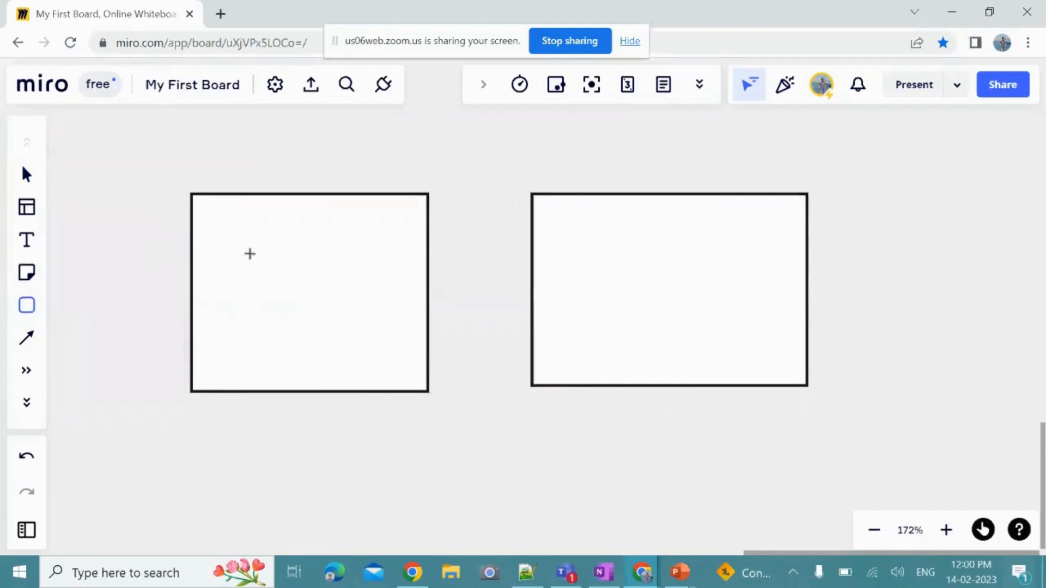
left_click_drag(217, 235, 282, 276)
left_click(225, 314)
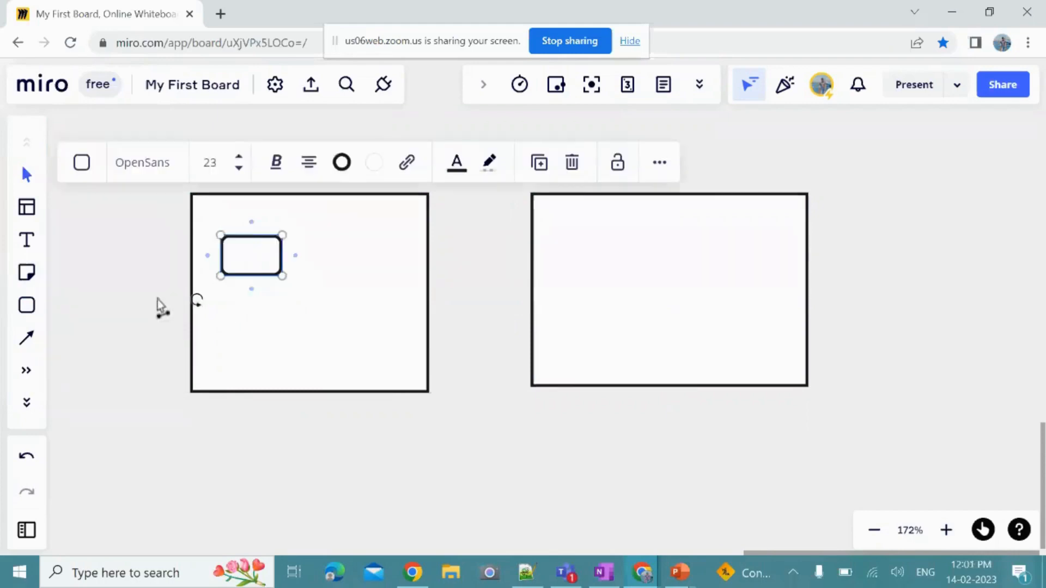
left_click(27, 305)
left_click_drag(226, 302, 282, 349)
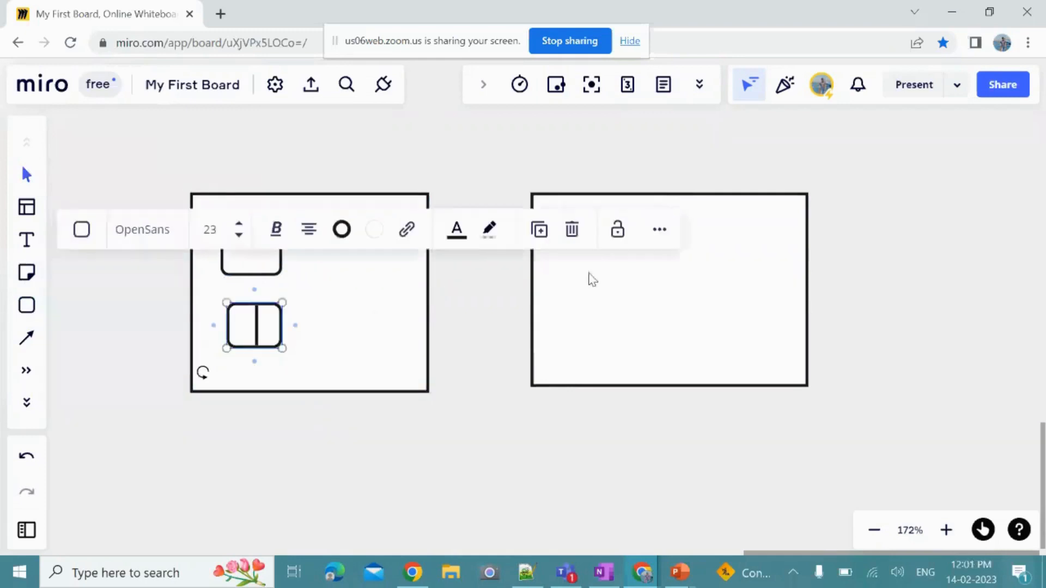
- Draw one small rounded rectangle in the upper-left part of the right large rectangle
left_click(27, 305)
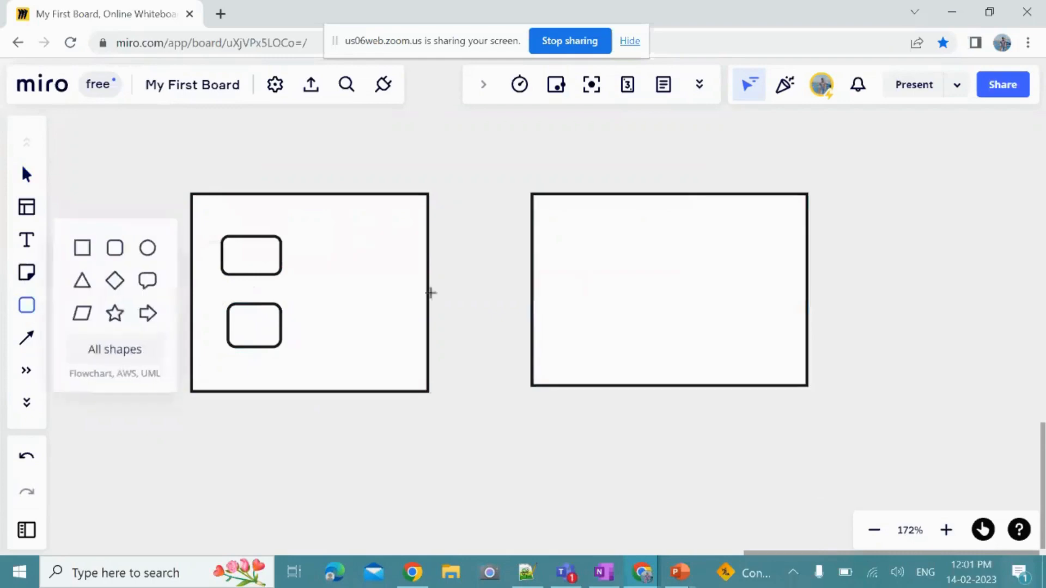
left_click(115, 250)
left_click_drag(557, 224, 635, 276)
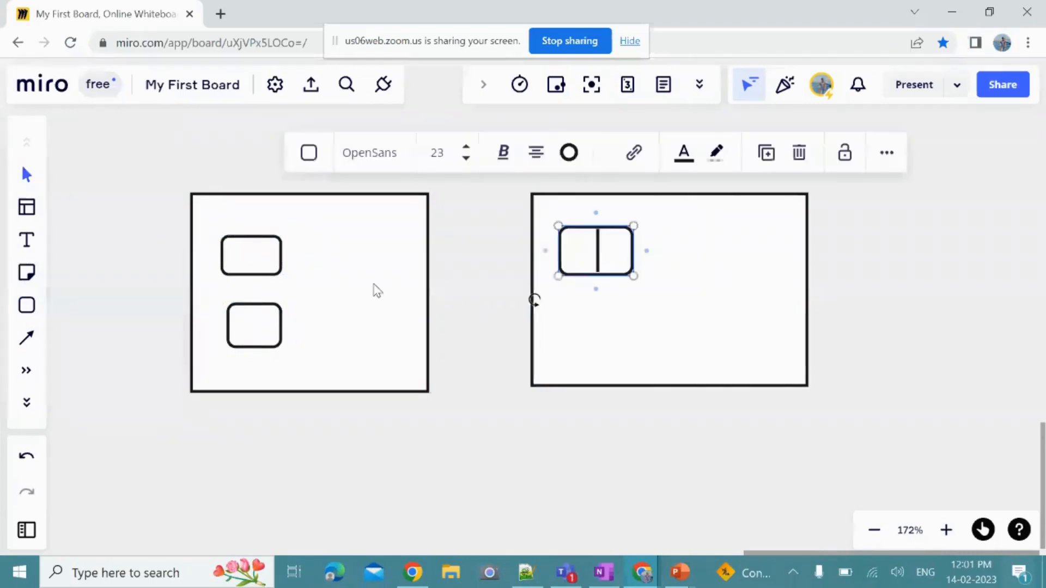
left_click(315, 225)
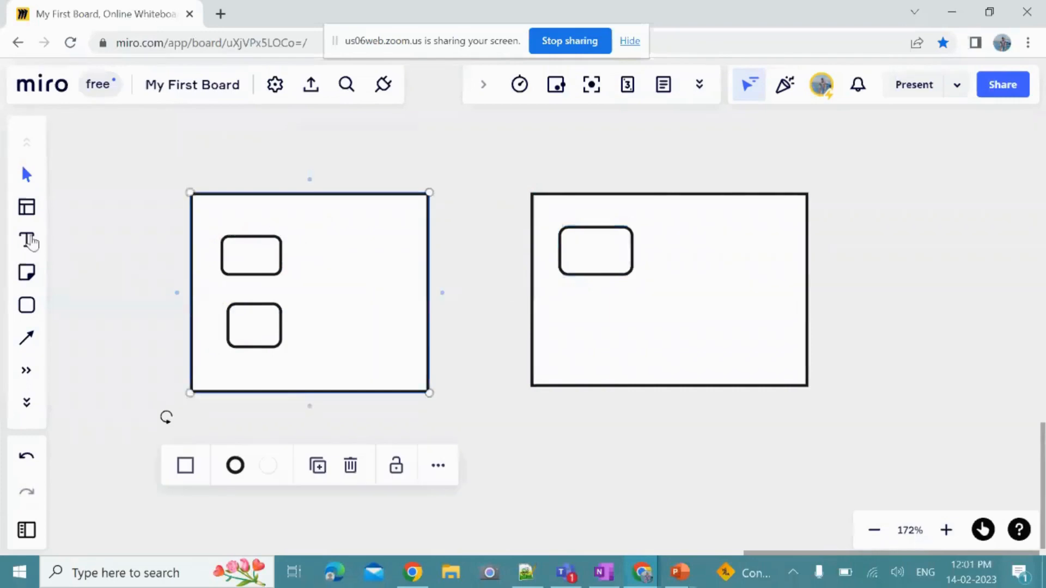
left_click(29, 240)
left_click(284, 210)
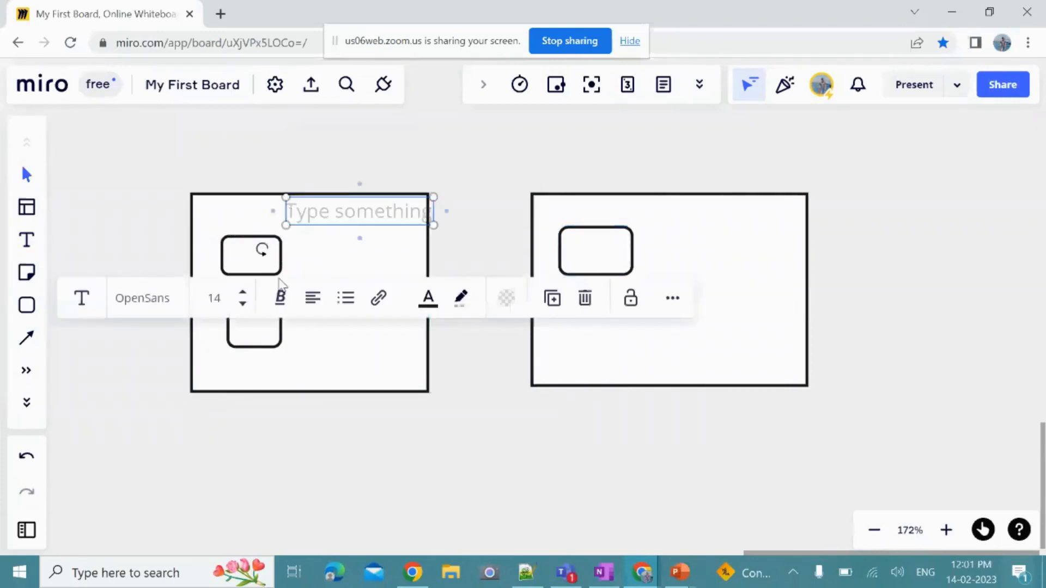
- Label the upper rounded box in the left large rectangle "VM 1" with font size 10
double_click(247, 262)
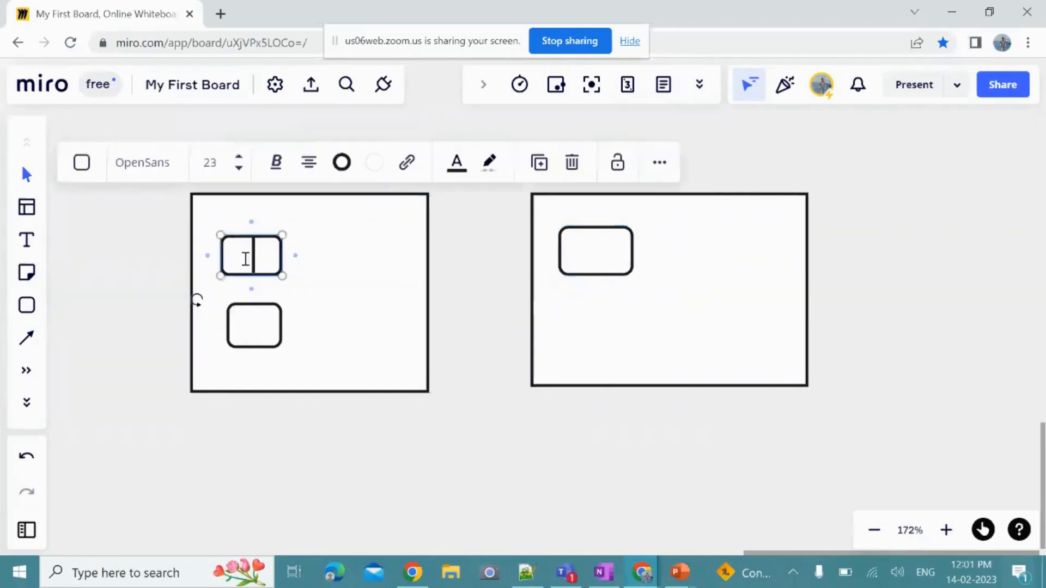
type("VM")
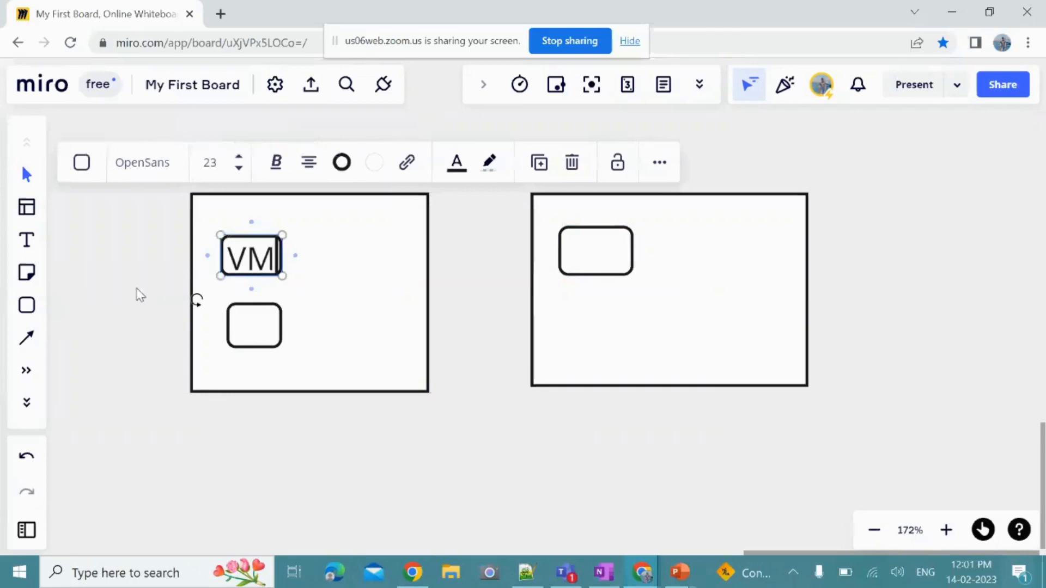
key("BackSpace")
key("BackSpace")
type("1")
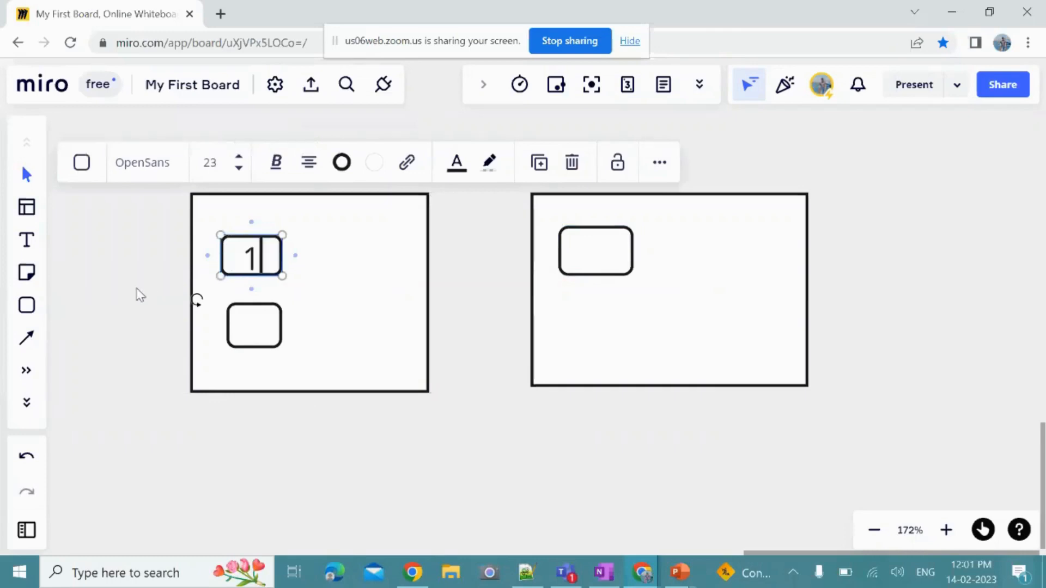
key("ctrl+a")
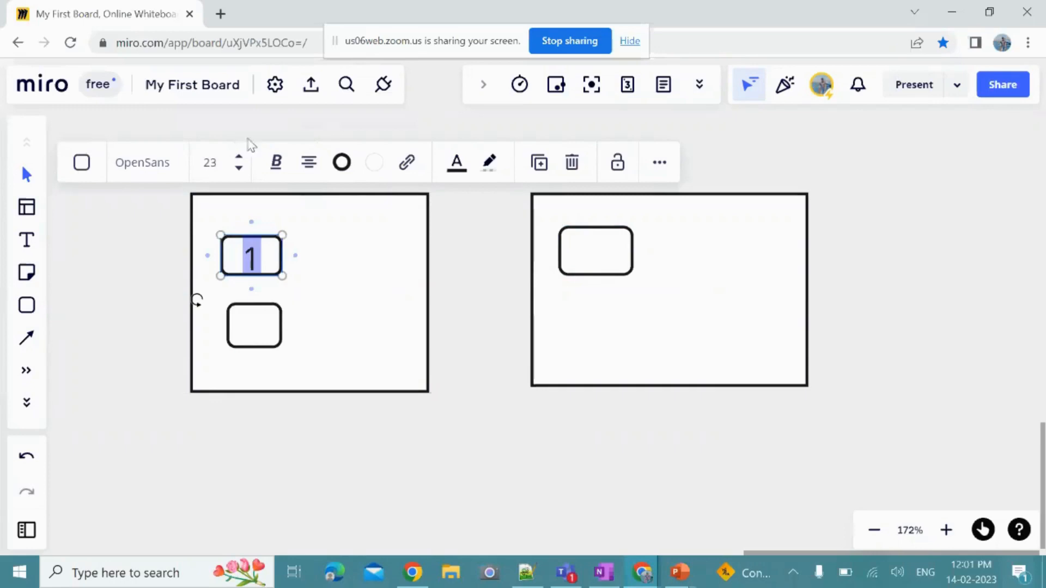
left_click(239, 158)
left_click(238, 158)
left_click(239, 158)
left_click(239, 158)
left_click(240, 170)
left_click(240, 170)
left_click(240, 170)
left_click(240, 170)
left_click(240, 169)
left_click(239, 170)
left_click(240, 170)
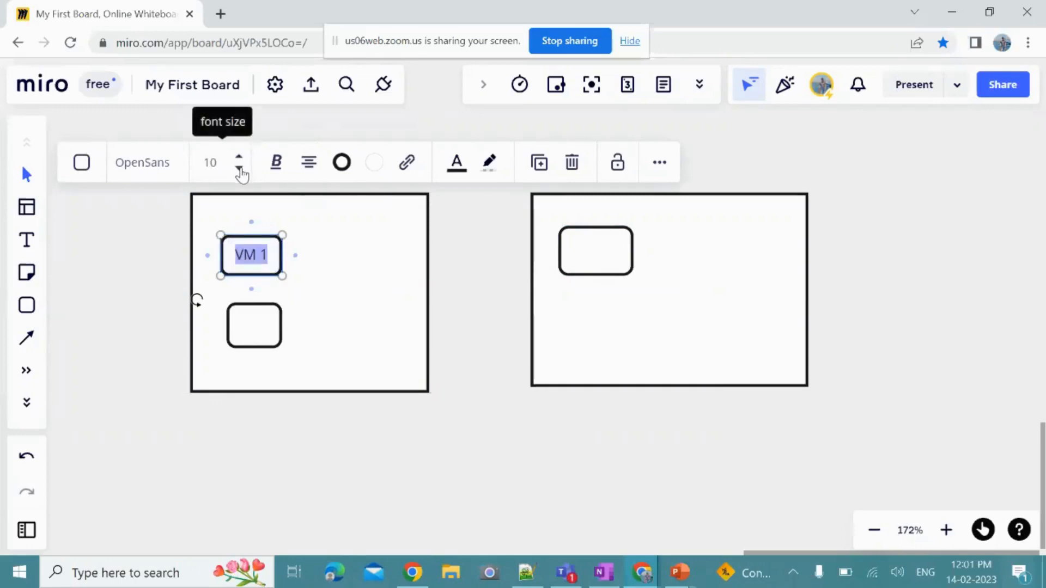
left_click(316, 300)
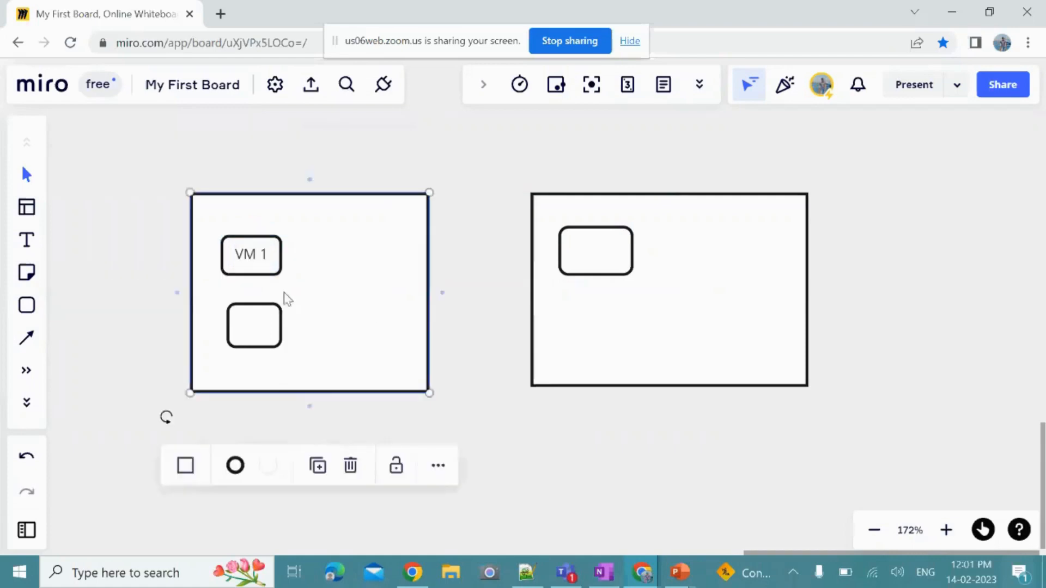
- Label the lower rounded box in the left large rectangle "VM 2" with font size 10
left_click(256, 264)
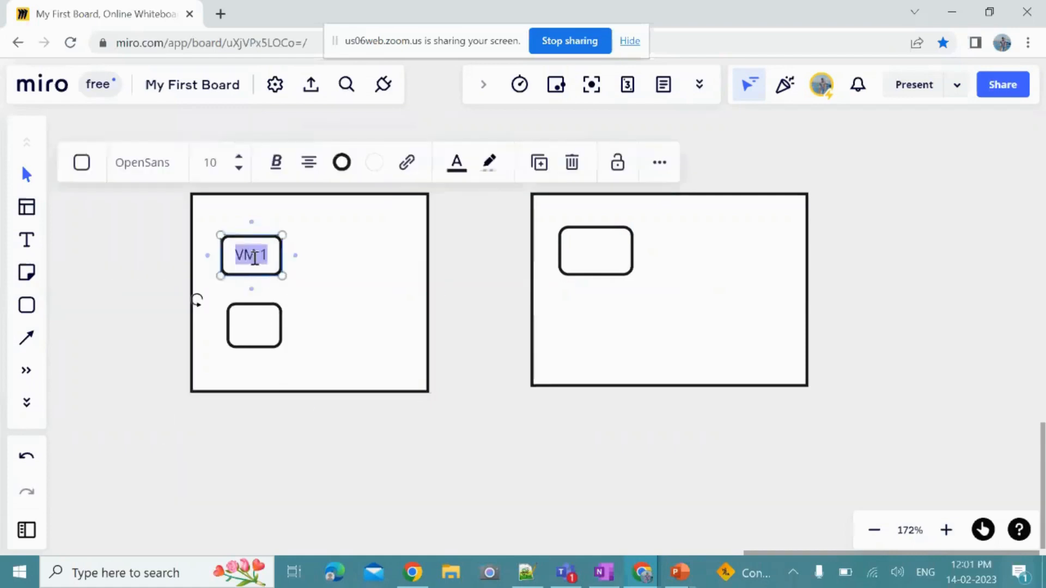
double_click(253, 327)
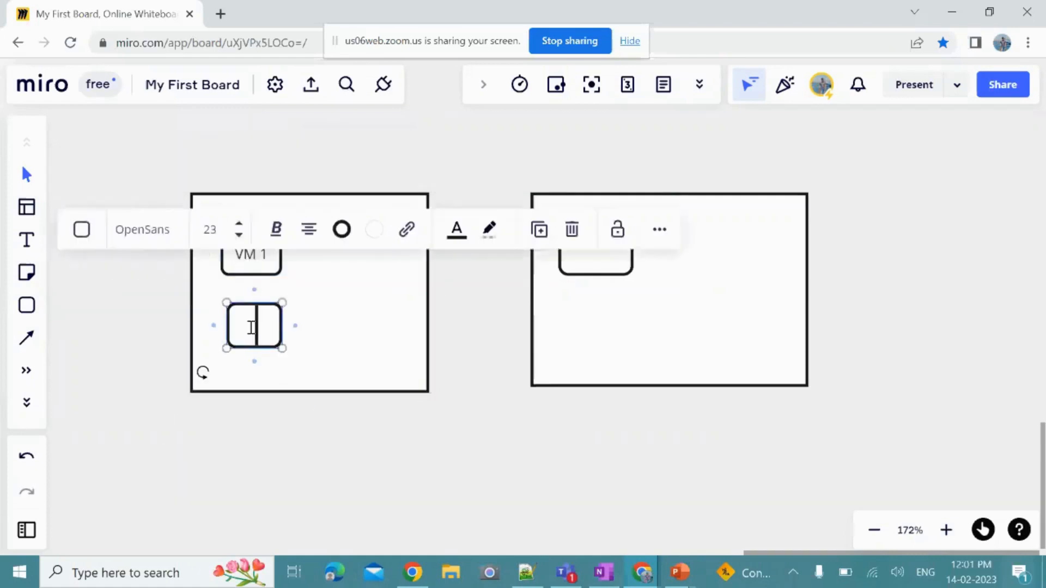
type("VM")
double_click(259, 322)
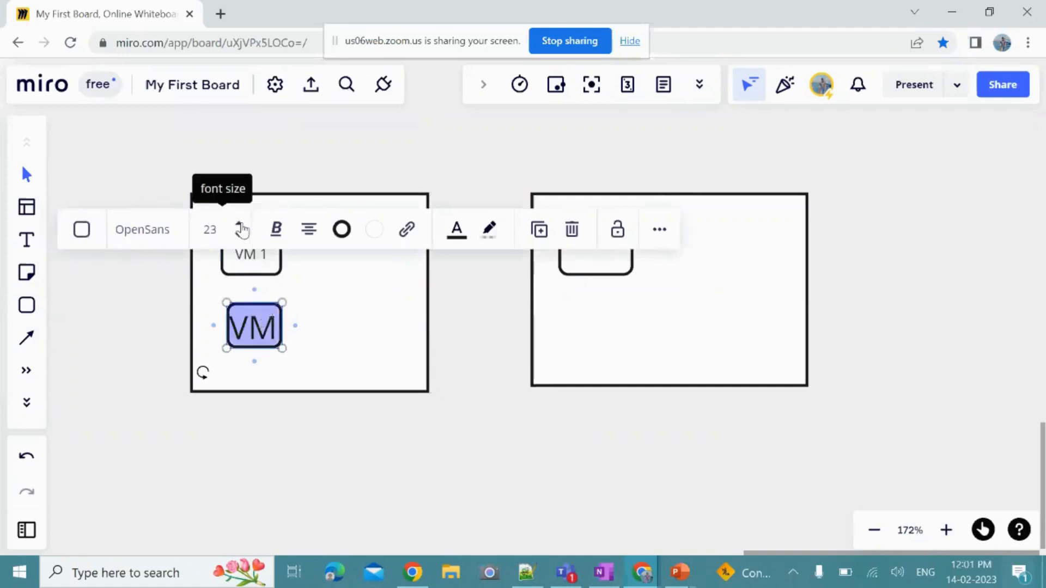
left_click(238, 224)
left_click(238, 224)
left_click(239, 235)
left_click(239, 235)
left_click(238, 235)
left_click(239, 235)
left_click(239, 235)
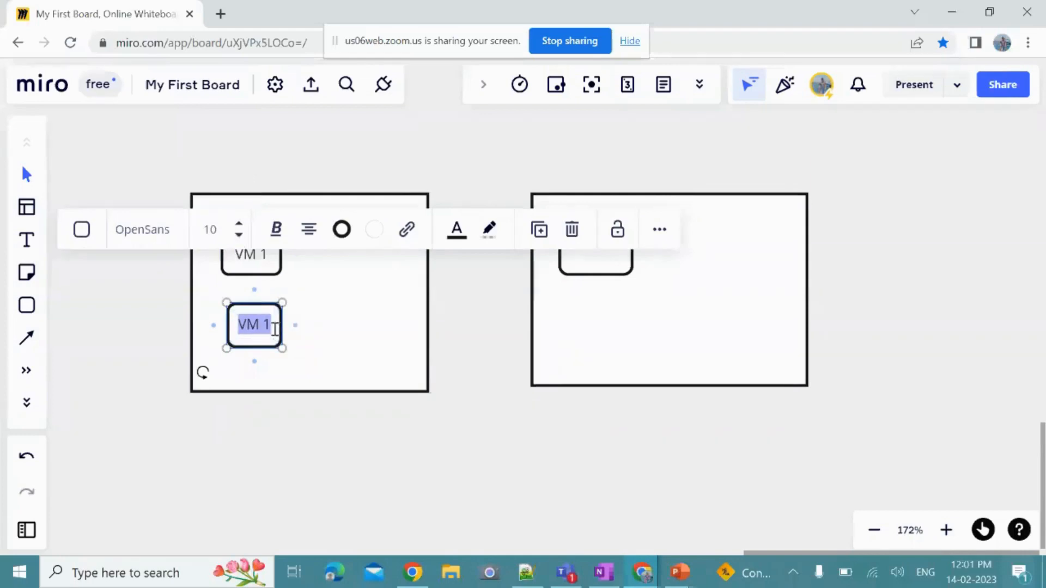
left_click(271, 325)
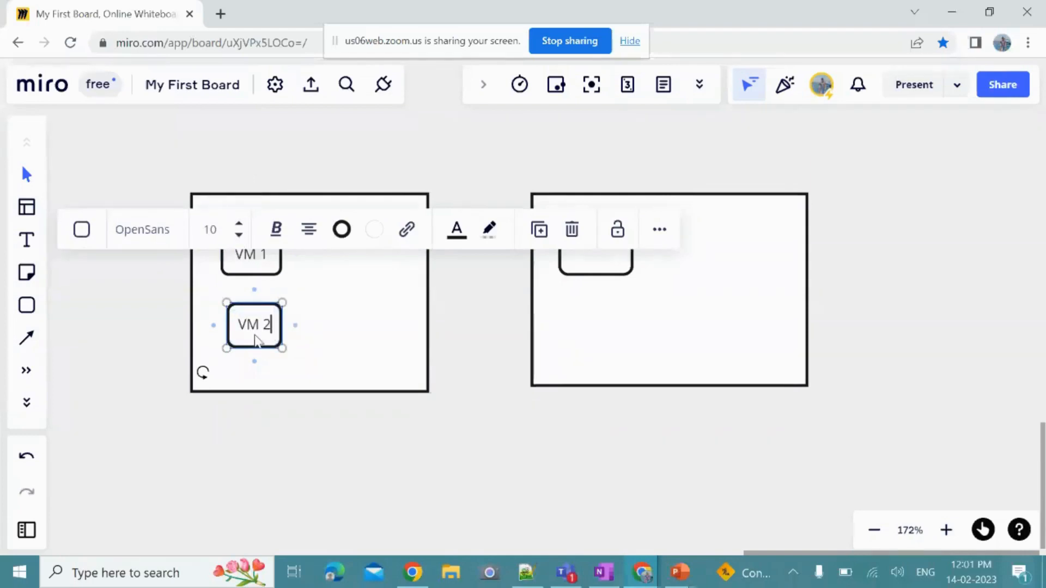
left_click(376, 294)
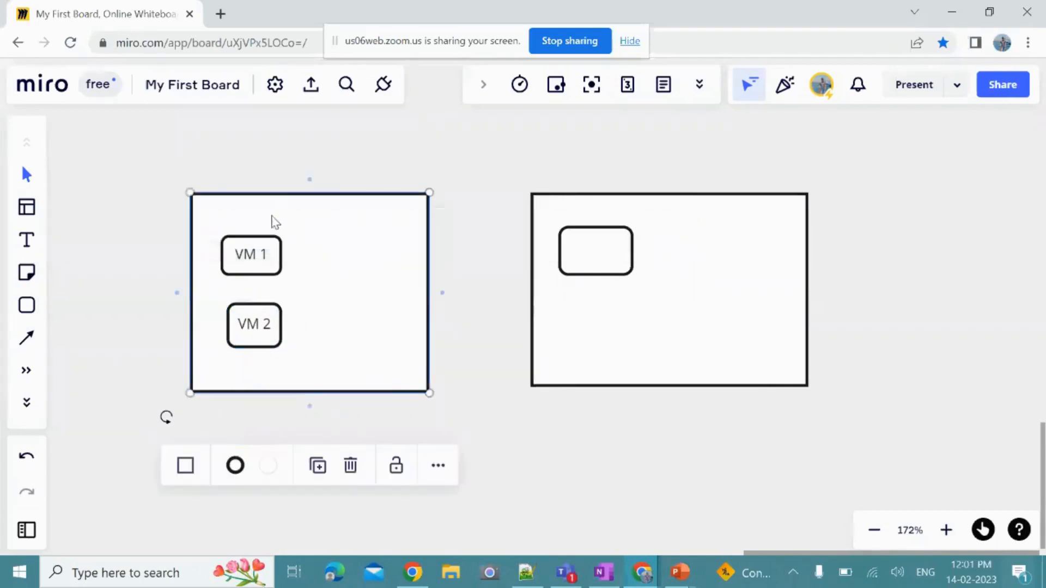
- Label the rounded box in the right large rectangle "VM 3" and reduce its text size to match the other labels
left_click(283, 213)
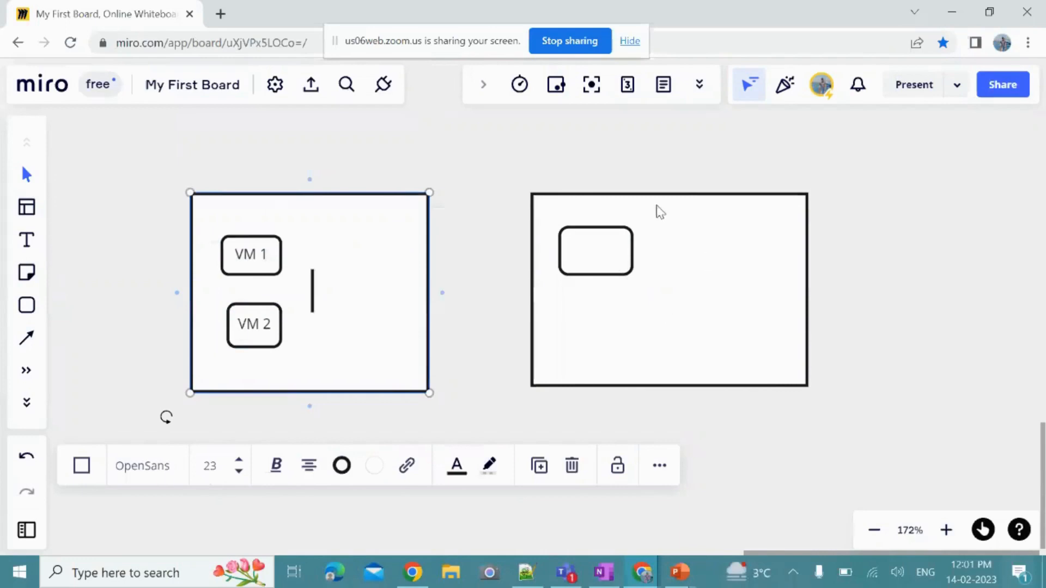
left_click(588, 254)
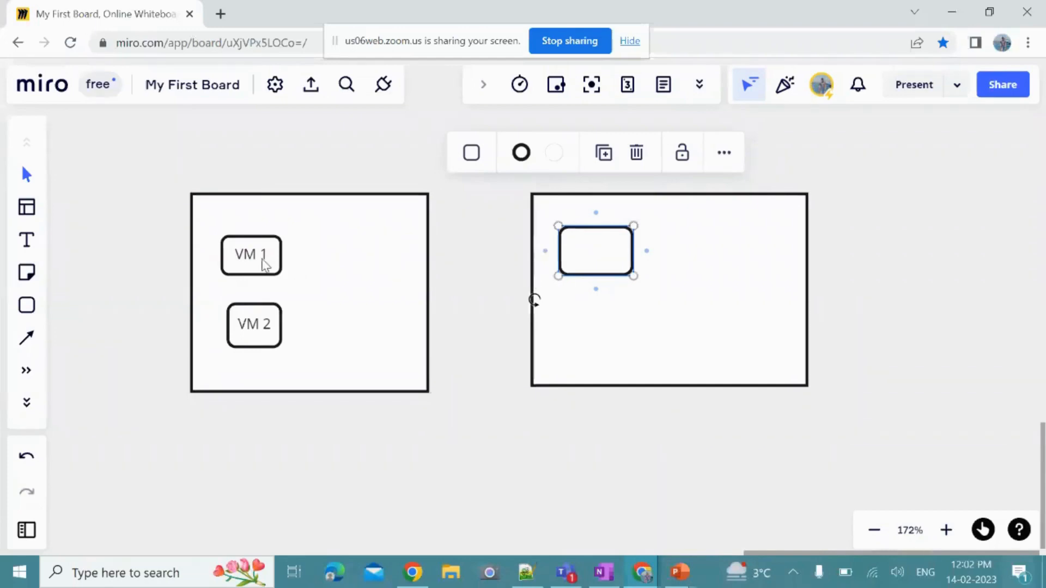
double_click(578, 253)
type("VM 3")
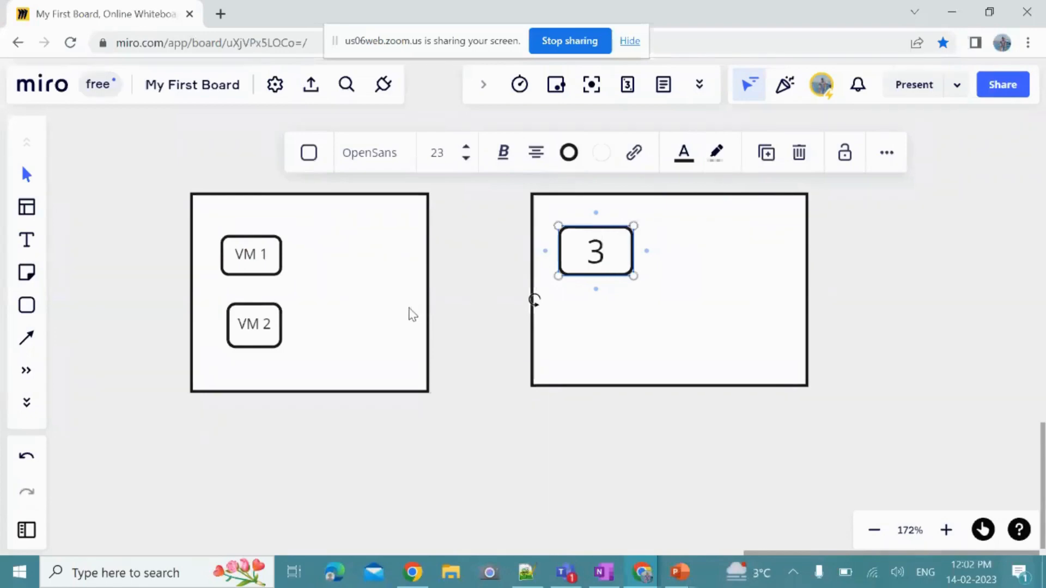
key("ctrl+a")
left_click(467, 158)
left_click(467, 158)
left_click(467, 159)
left_click(466, 158)
left_click(933, 343)
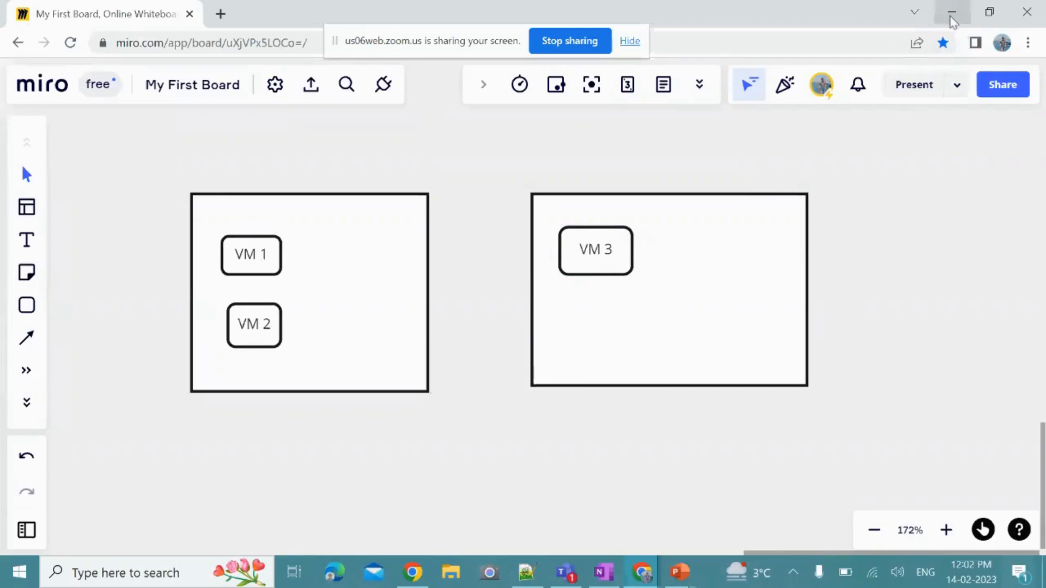
- Switch to the Google Cloud console and open the Add VM Instance page in three new browser tabs
left_click(952, 14)
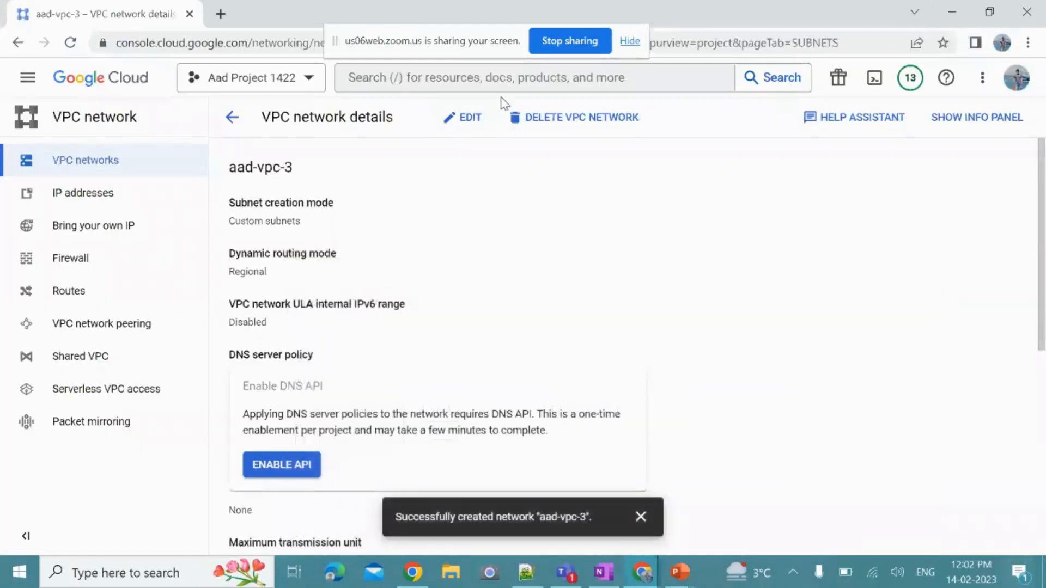
left_click(493, 84)
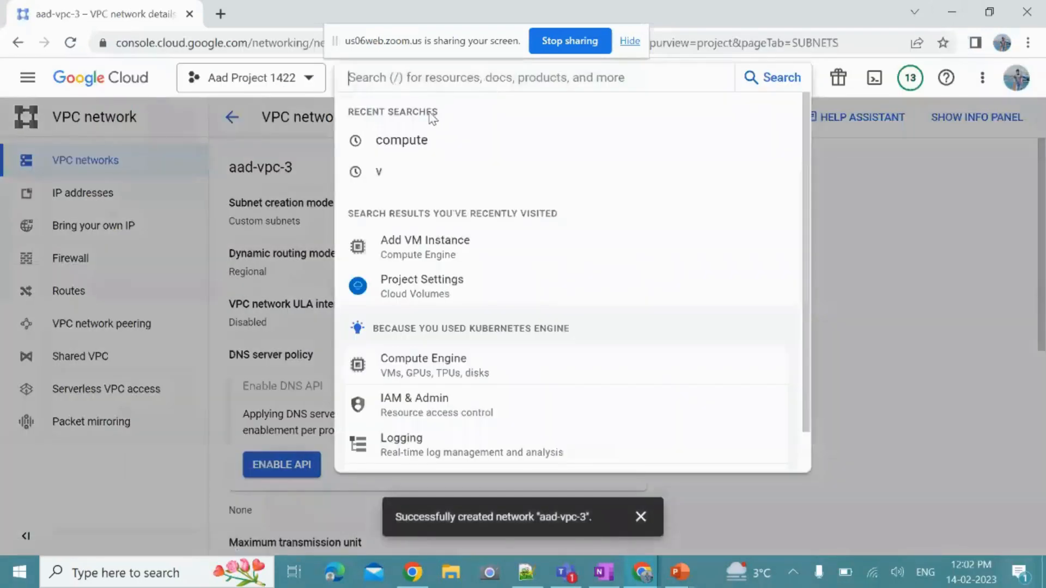
right_click(444, 257)
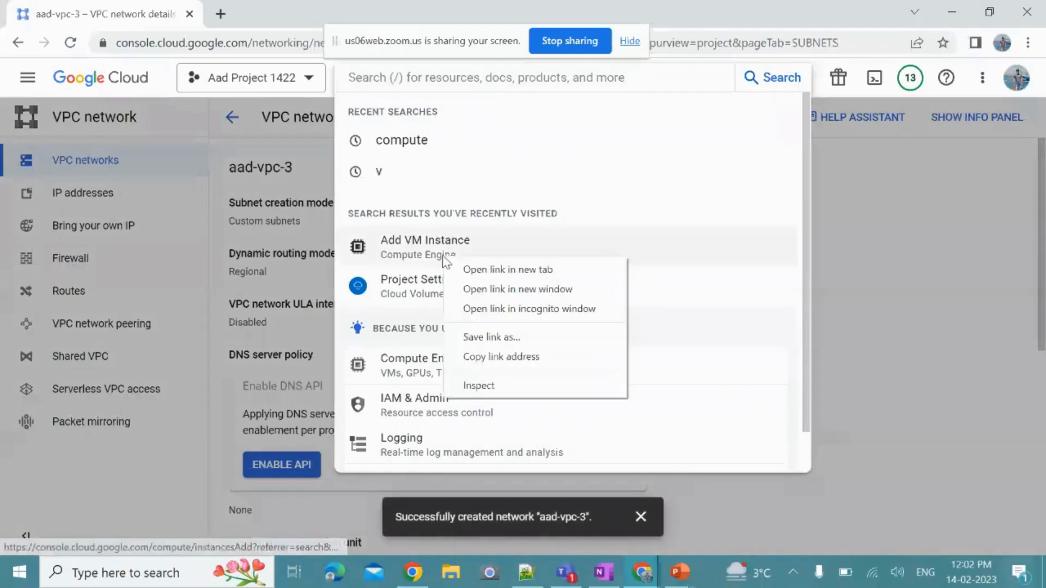
left_click(478, 269)
right_click(470, 247)
left_click(487, 257)
right_click(461, 252)
left_click(493, 265)
left_click(294, 12)
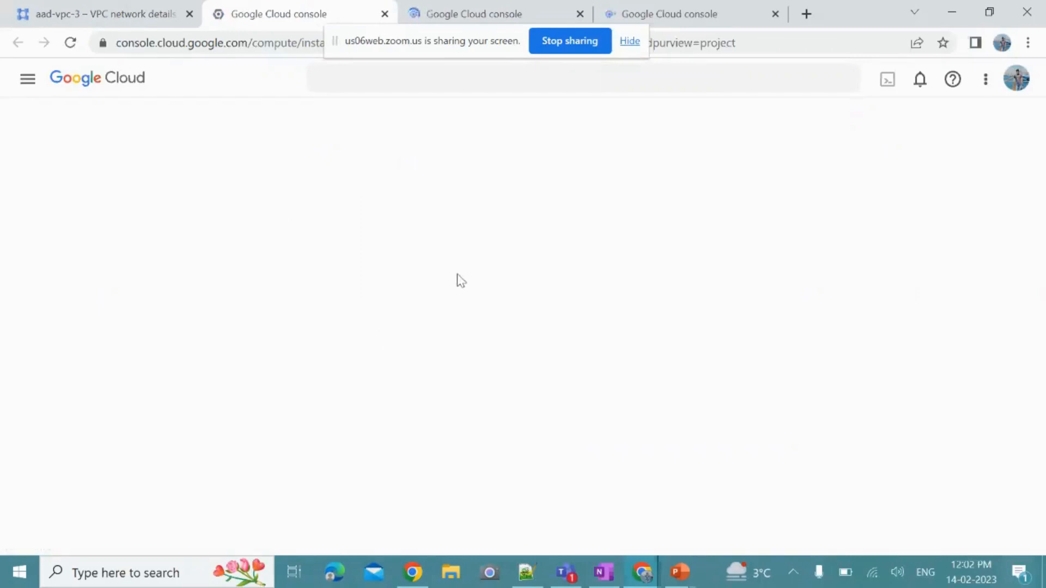
left_click(467, 7)
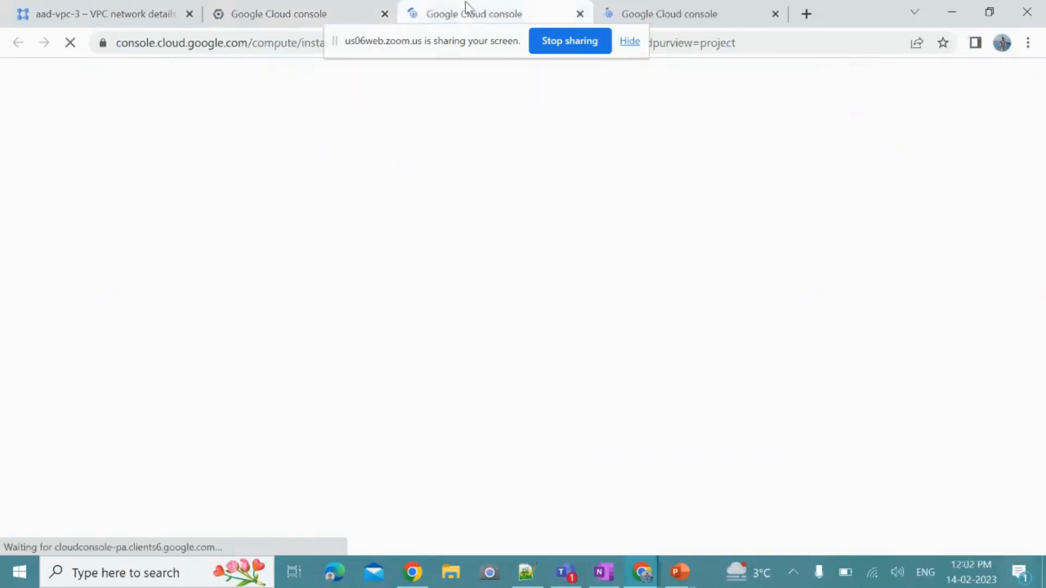
left_click(690, 21)
- Name the first new VM instance aad-default-instance-1
left_click(328, 14)
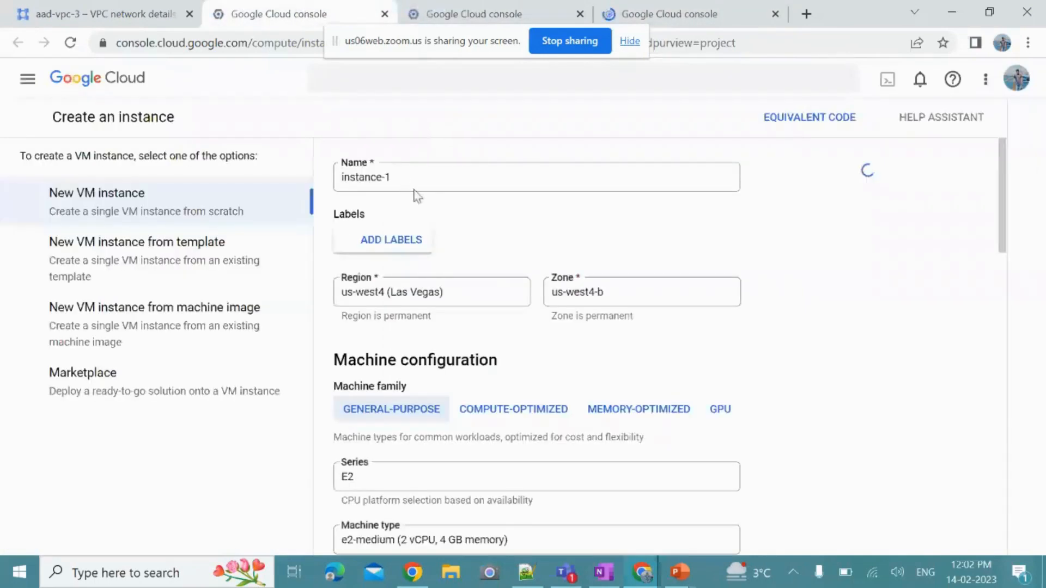
left_click(412, 188)
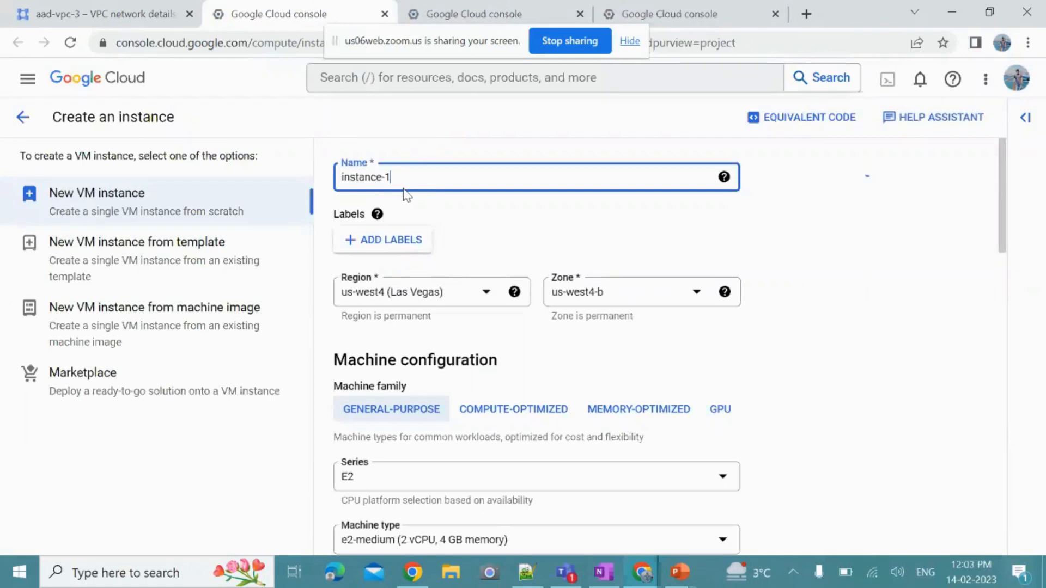
type("aad-")
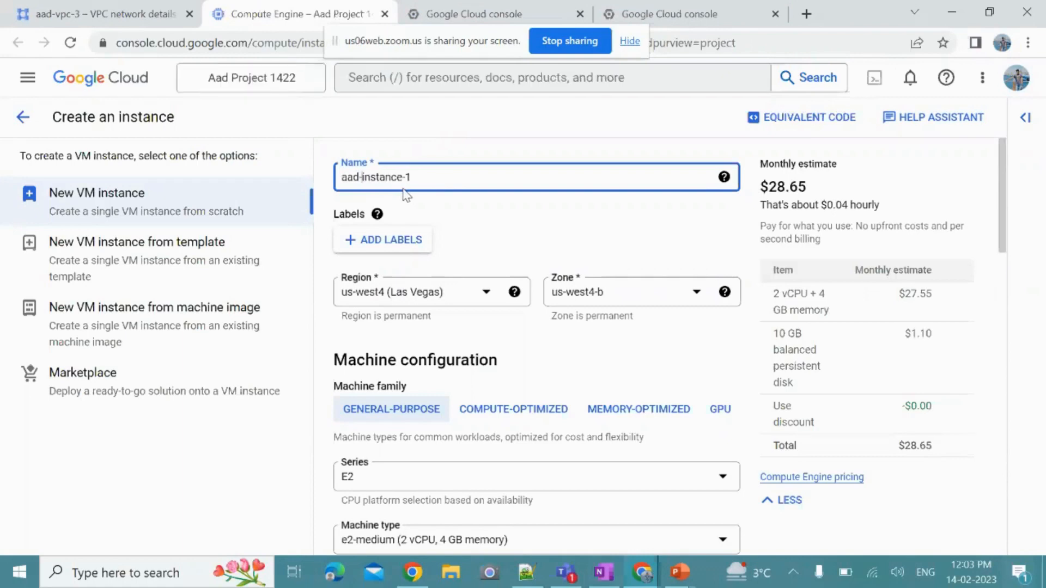
type("defaul")
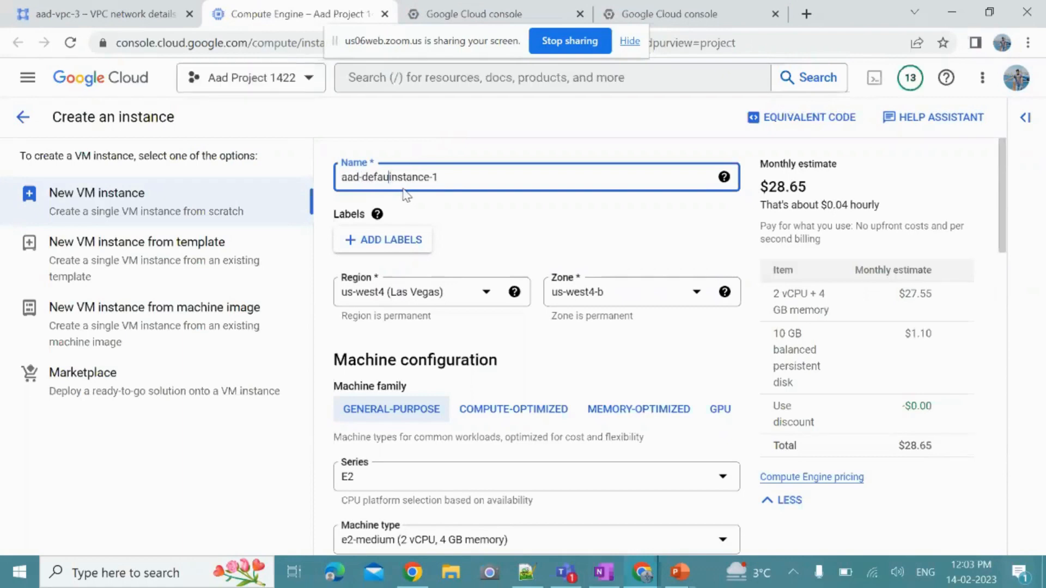
type("t-")
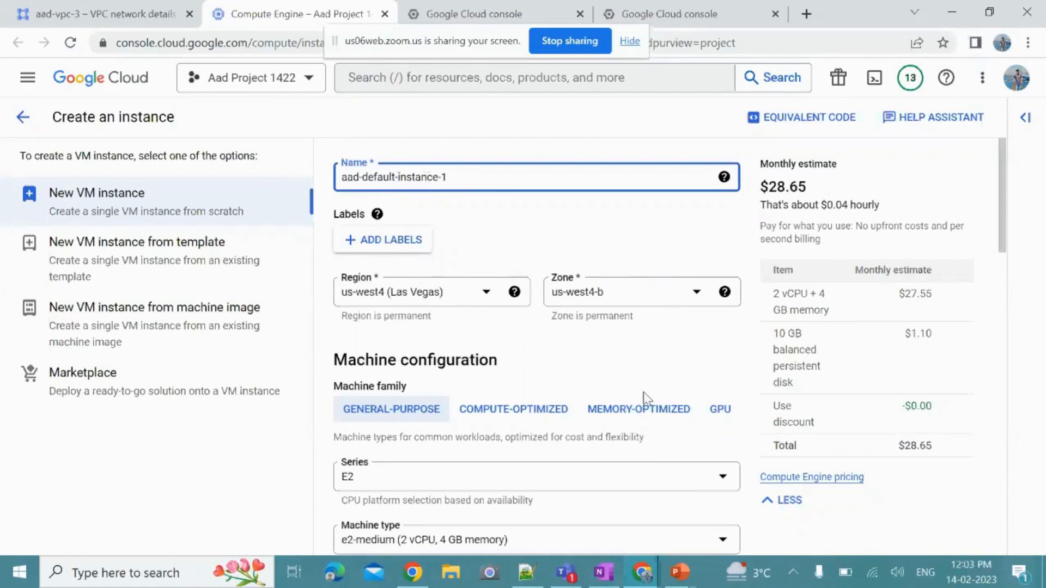
- Expand the Networking settings within the advanced options for aad-default-instance-1
scroll(644, 393, "down", 8)
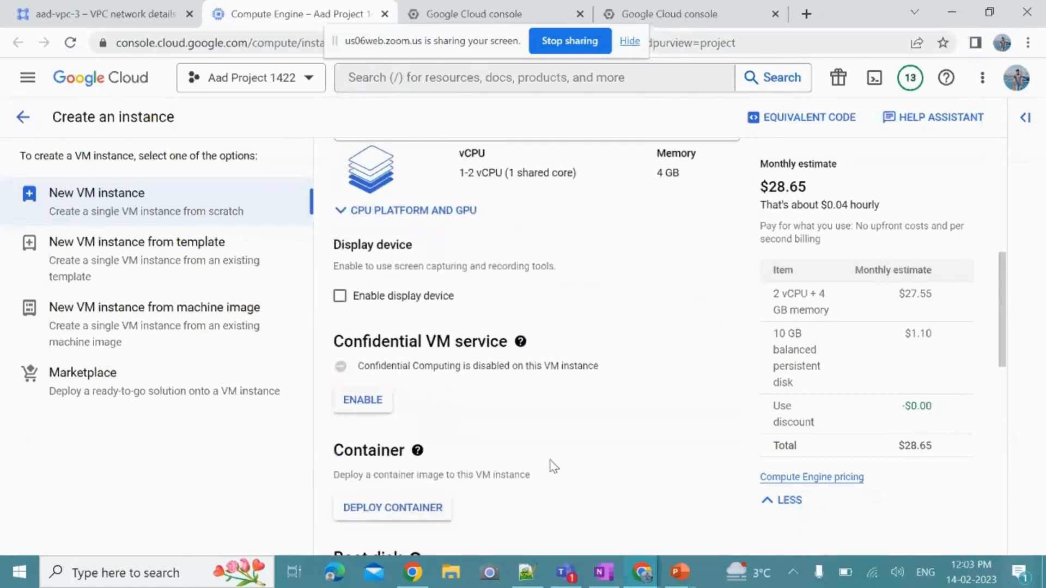
scroll(554, 467, "down", 7)
scroll(599, 481, "down", 5)
scroll(598, 482, "up", 6)
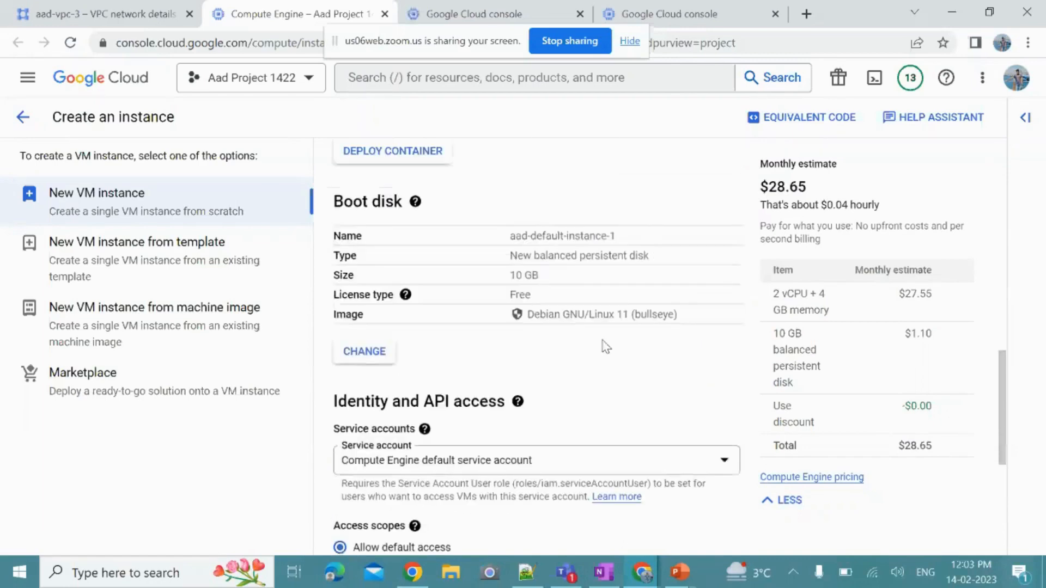
scroll(587, 361, "down", 6)
scroll(587, 361, "up", 2)
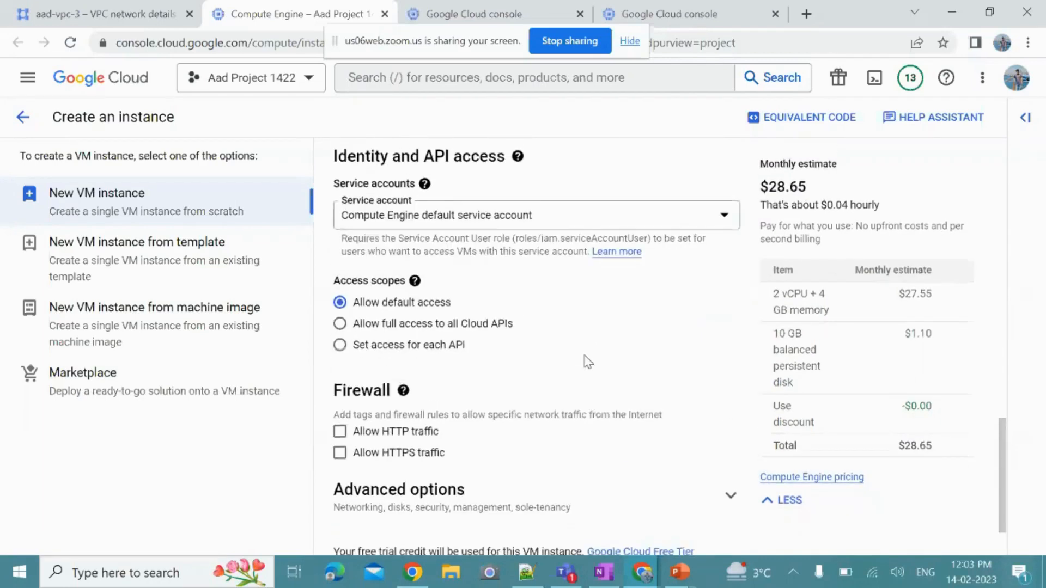
scroll(587, 362, "down", 1)
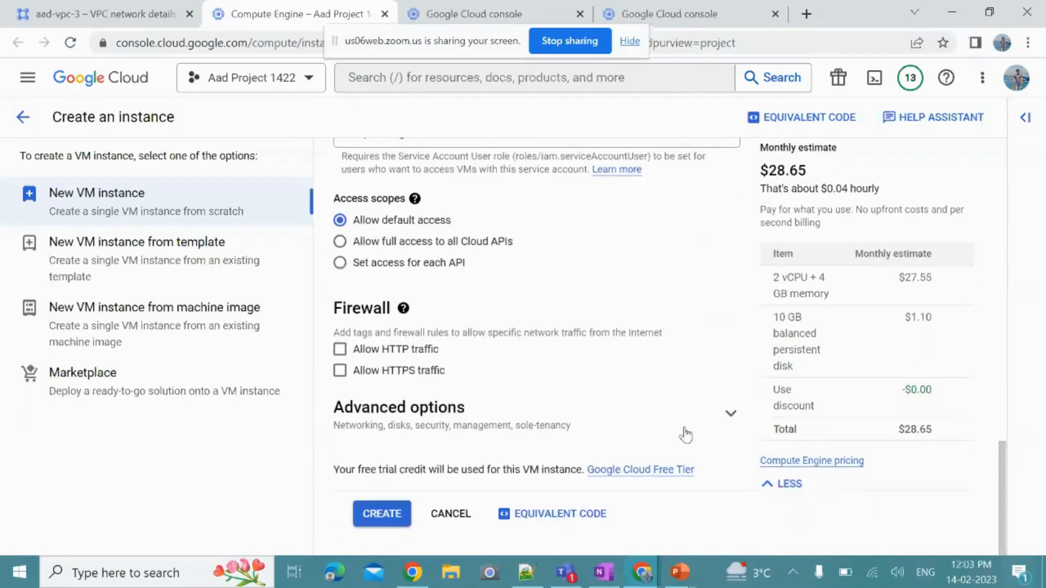
left_click(668, 430)
scroll(686, 417, "down", 5)
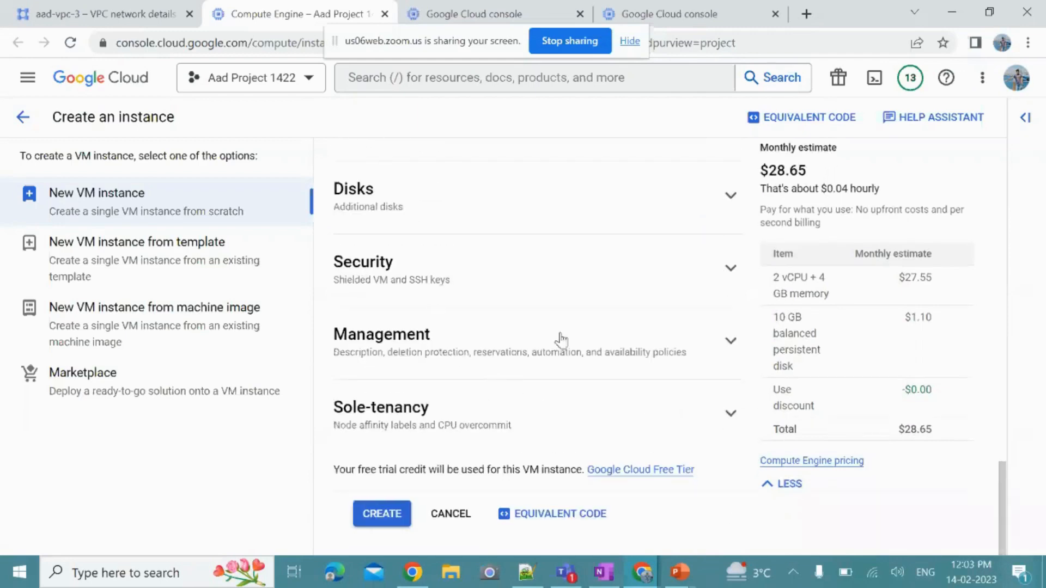
scroll(589, 351, "up", 3)
left_click(465, 292)
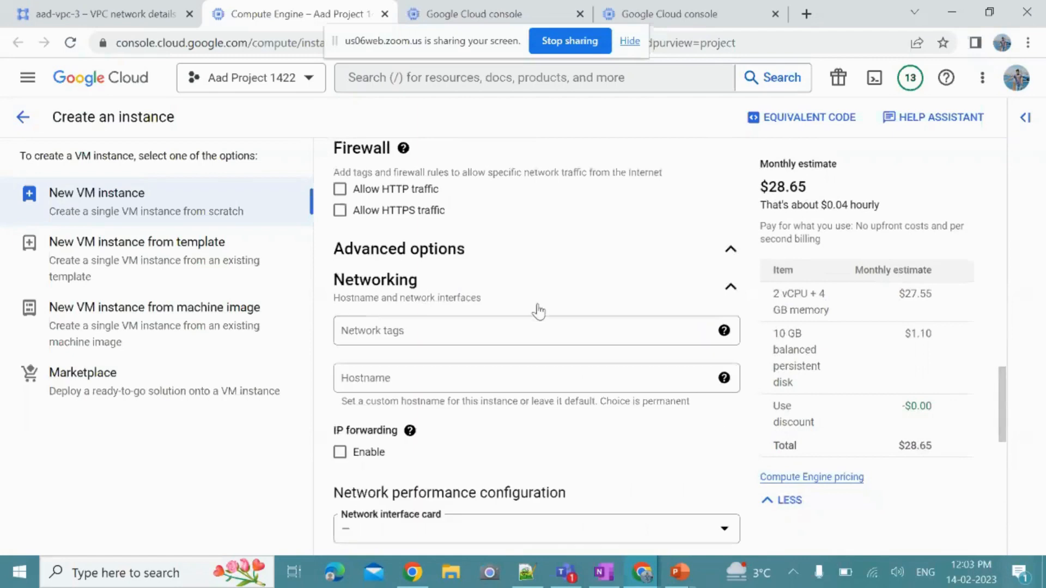
- Check the network interface of aad-default-instance-1 and create the VM on the default network
scroll(539, 313, "down", 5)
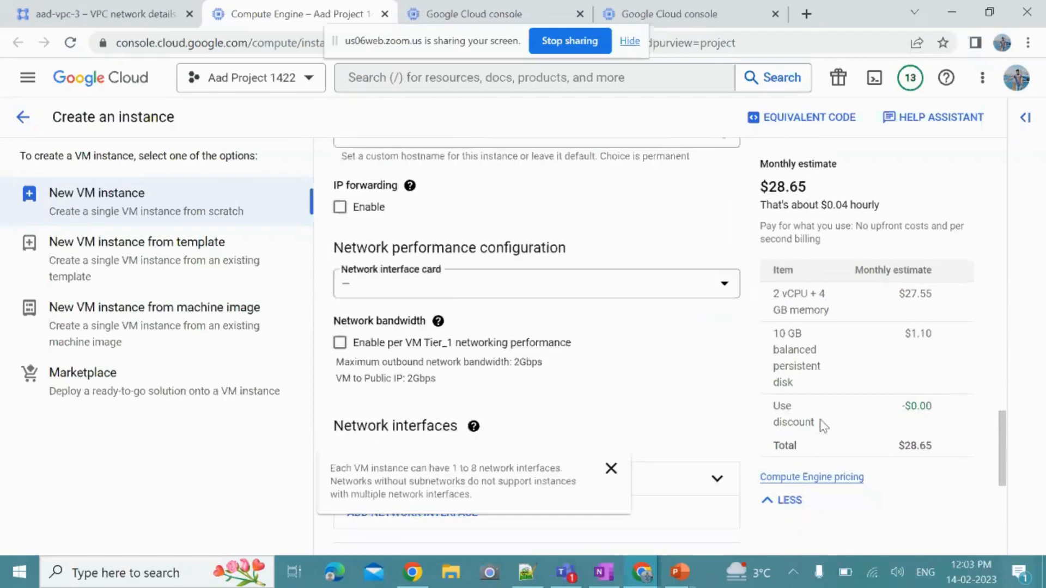
scroll(560, 505, "down", 6)
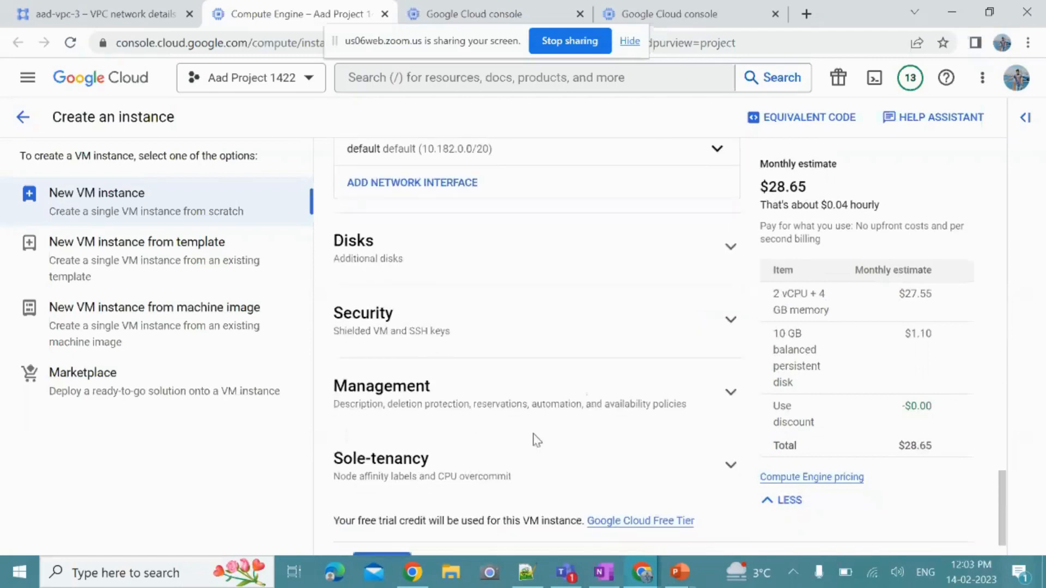
scroll(537, 440, "down", 1)
left_click(382, 515)
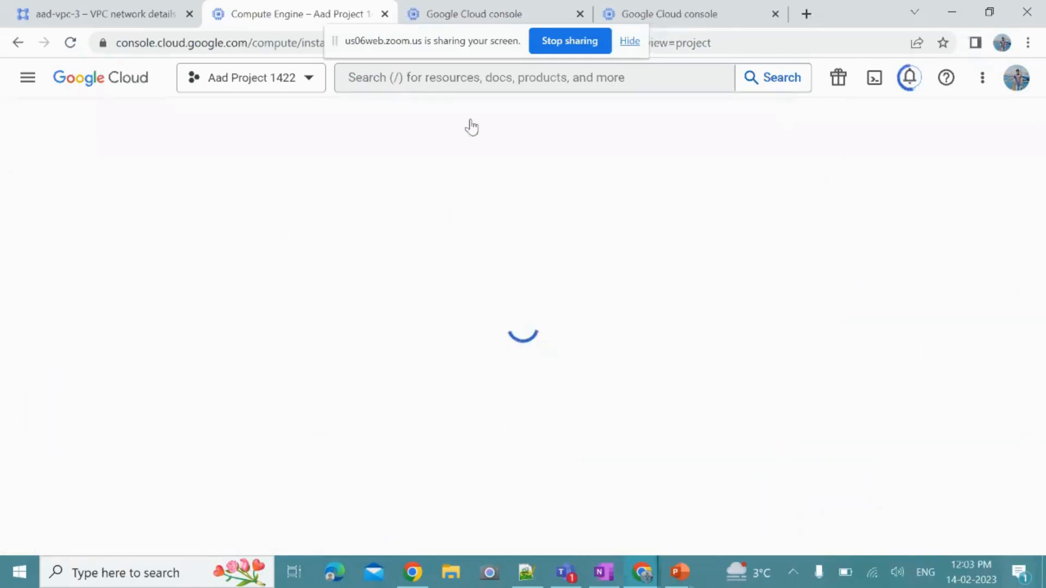
- In the second instance creation tab, name the VM aad-default-vm-instance-2
left_click(465, 14)
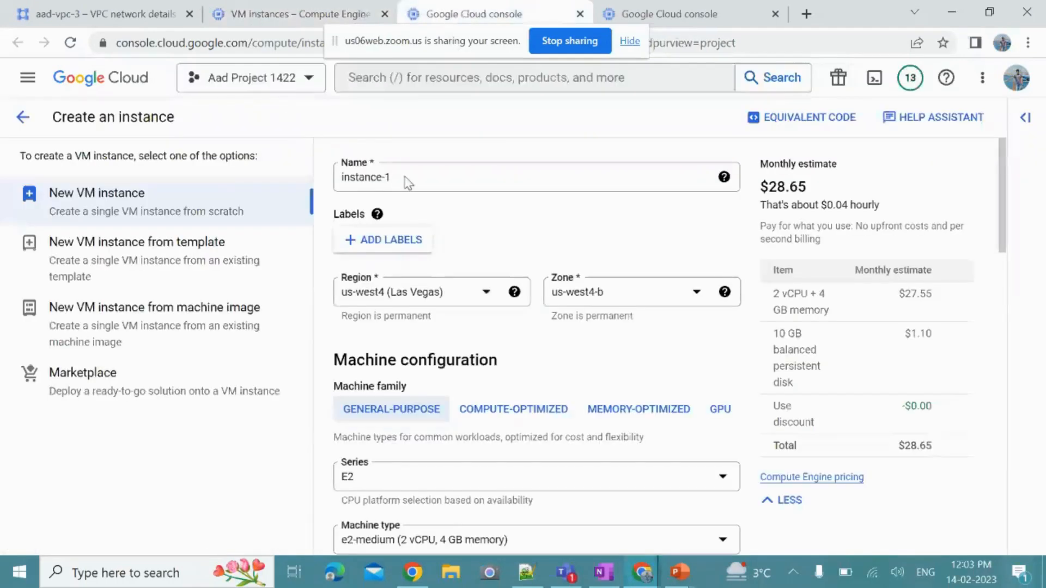
left_click(343, 177)
type("aad-")
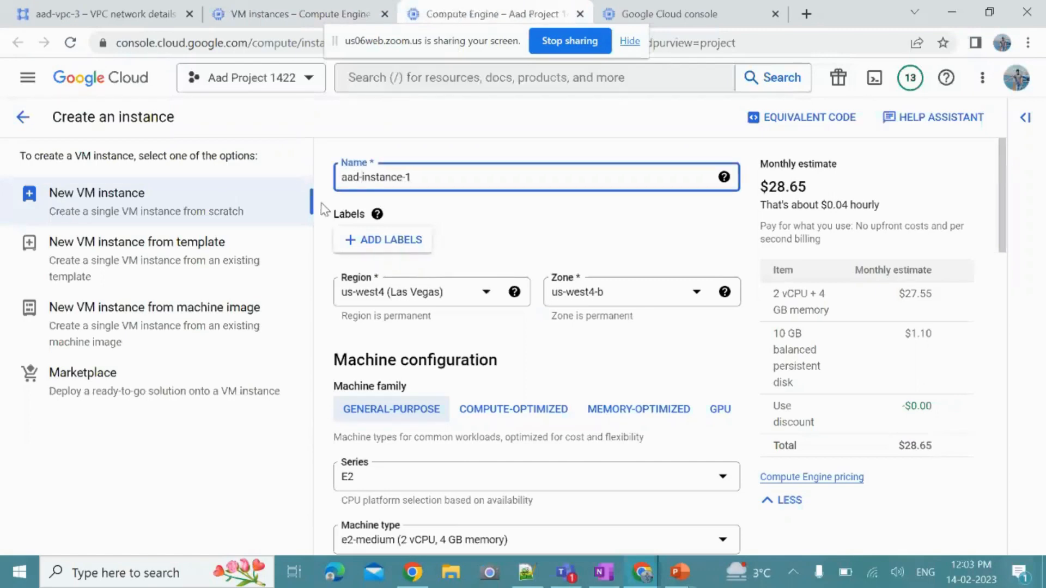
type("default-vm")
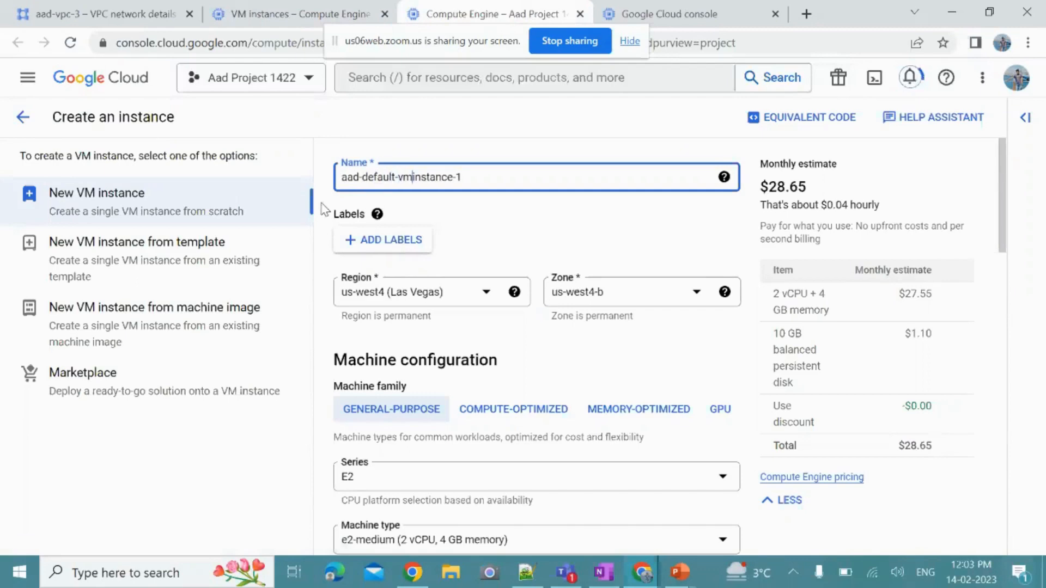
type("-")
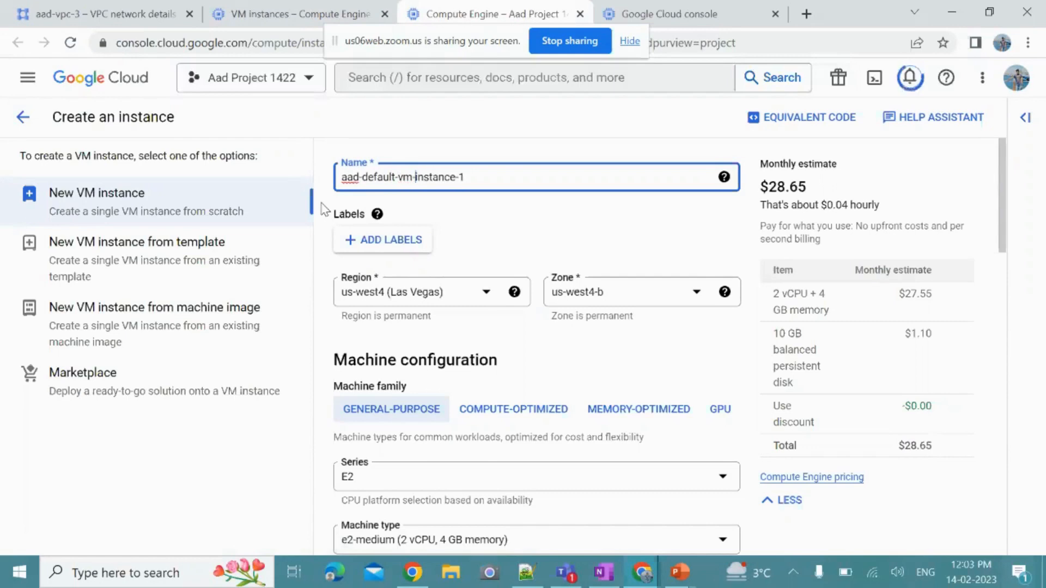
key("End")
key("BackSpace")
type("2")
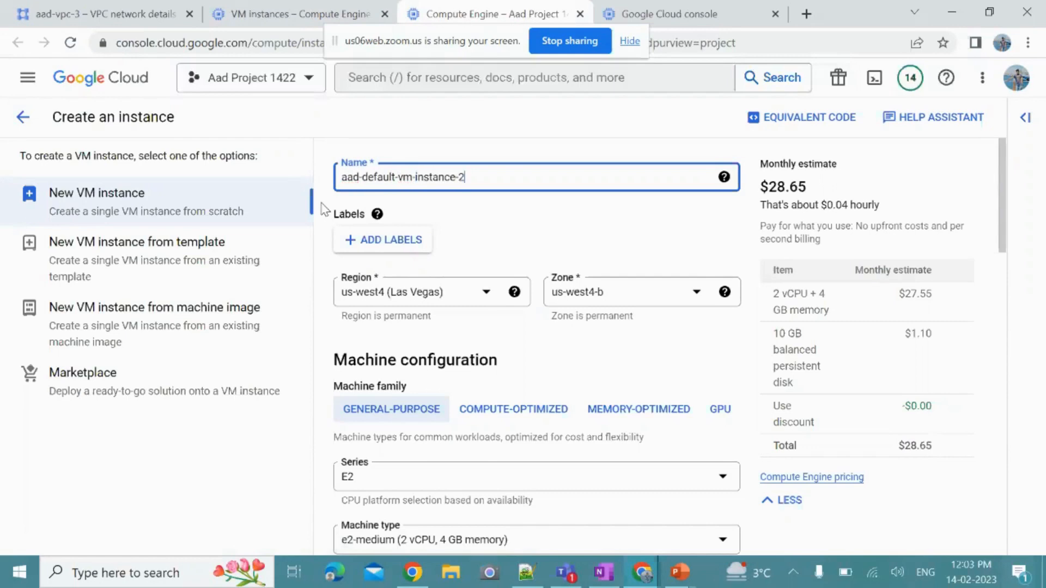
- Set the region of aad-default-vm-instance-2 to us-west3 (Salt Lake City)
left_click(464, 301)
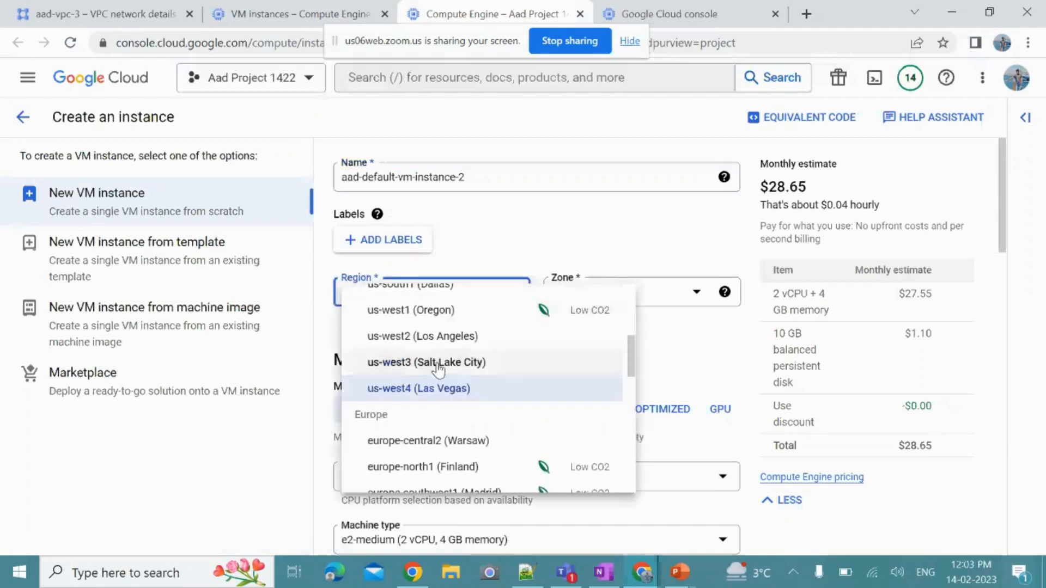
scroll(444, 398, "up", 1)
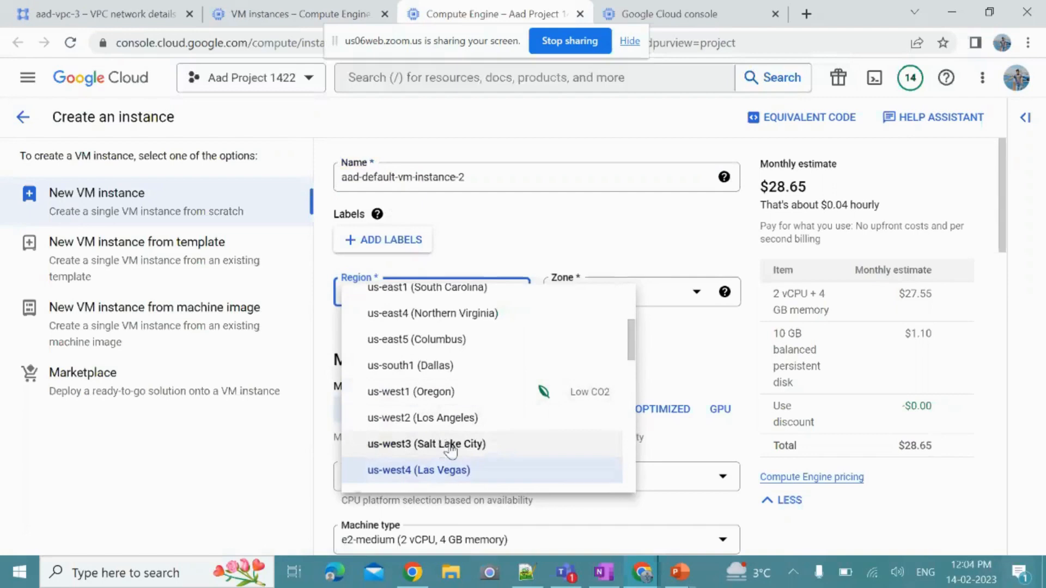
left_click(455, 446)
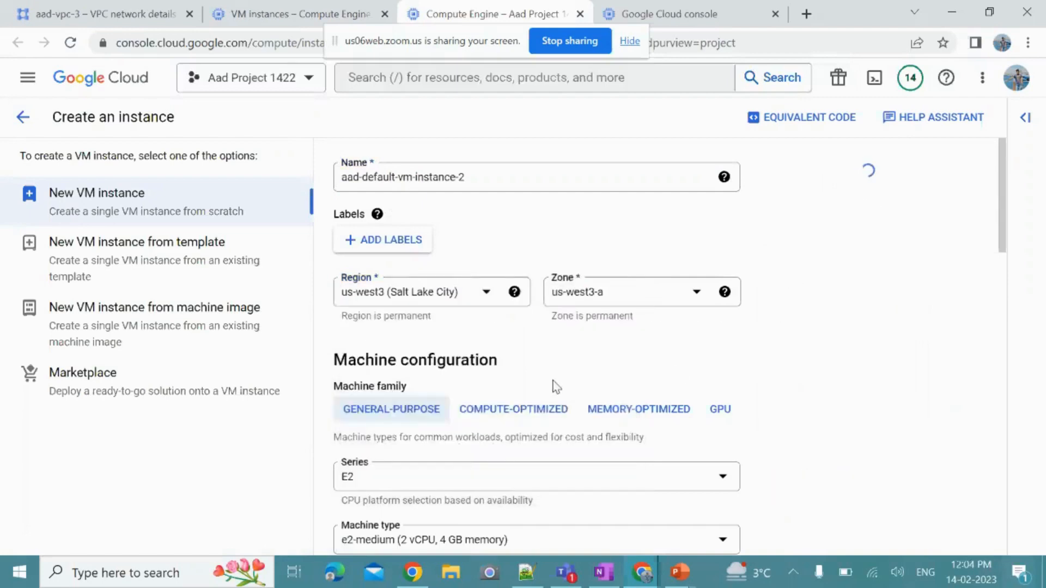
- Expand the Networking settings within the advanced options for aad-default-vm-instance-2
scroll(748, 375, "down", 15)
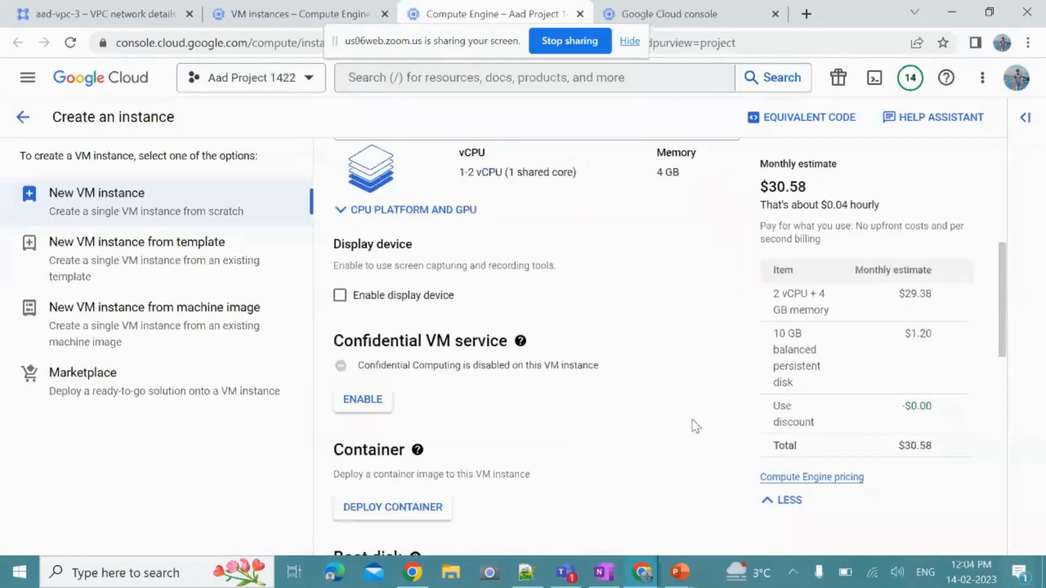
scroll(683, 421, "down", 2)
scroll(683, 424, "up", 5)
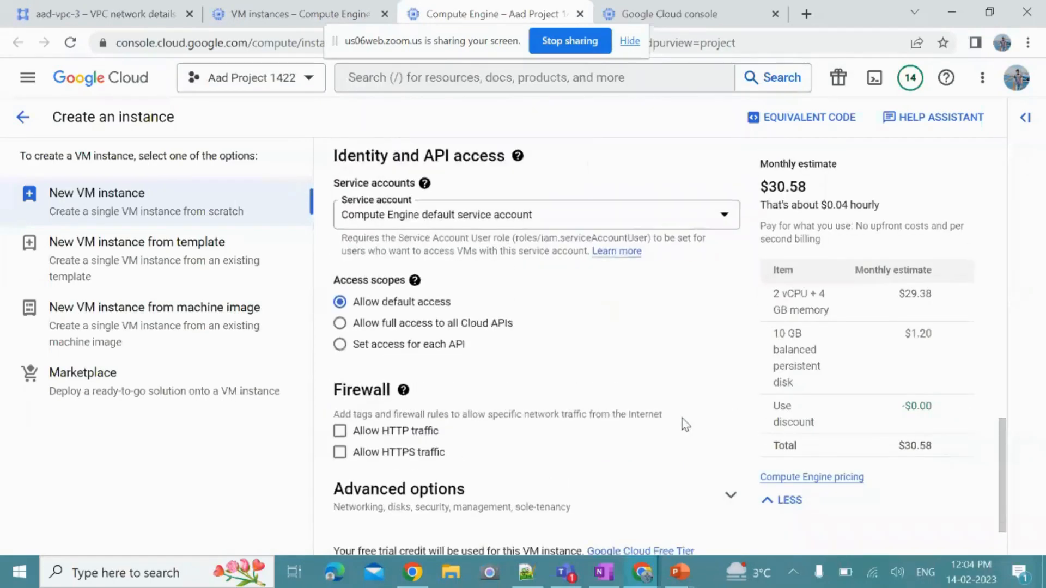
scroll(685, 428, "up", 2)
scroll(684, 427, "down", 6)
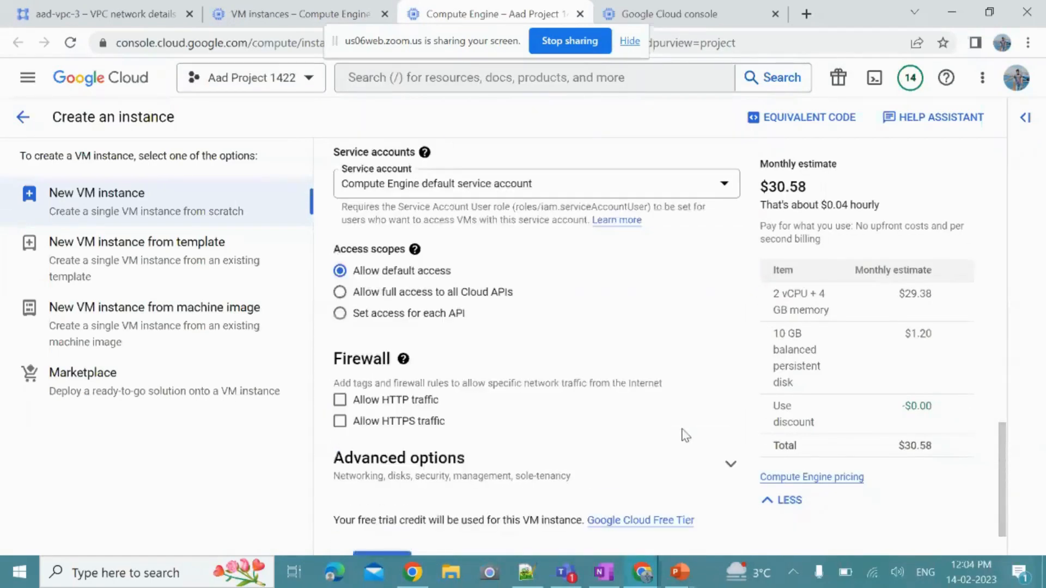
left_click(481, 428)
scroll(600, 408, "down", 4)
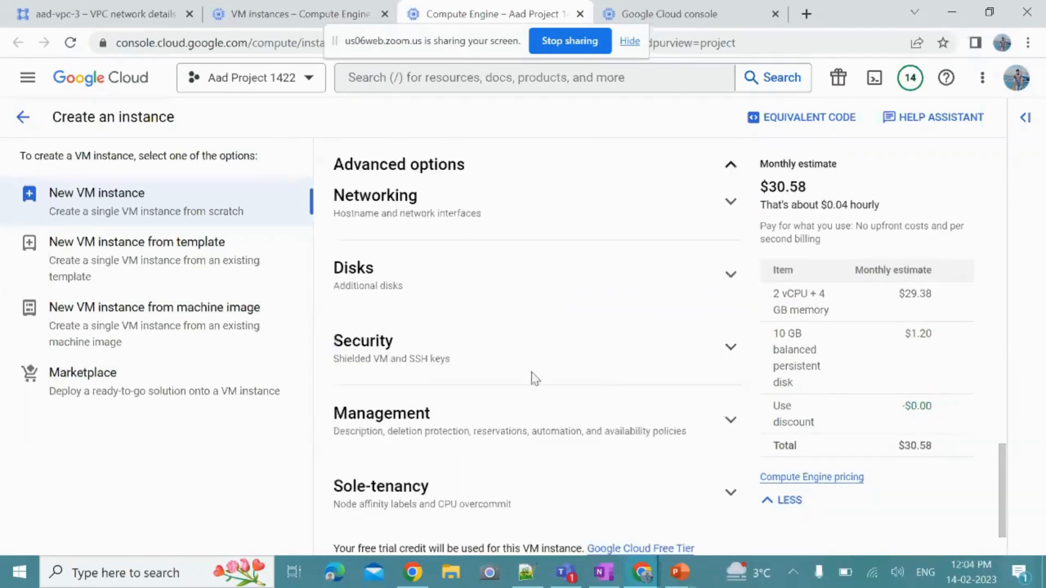
left_click(482, 220)
- Create aad-default-vm-instance-2 on the default network and return to the VM instances list
scroll(556, 371, "down", 4)
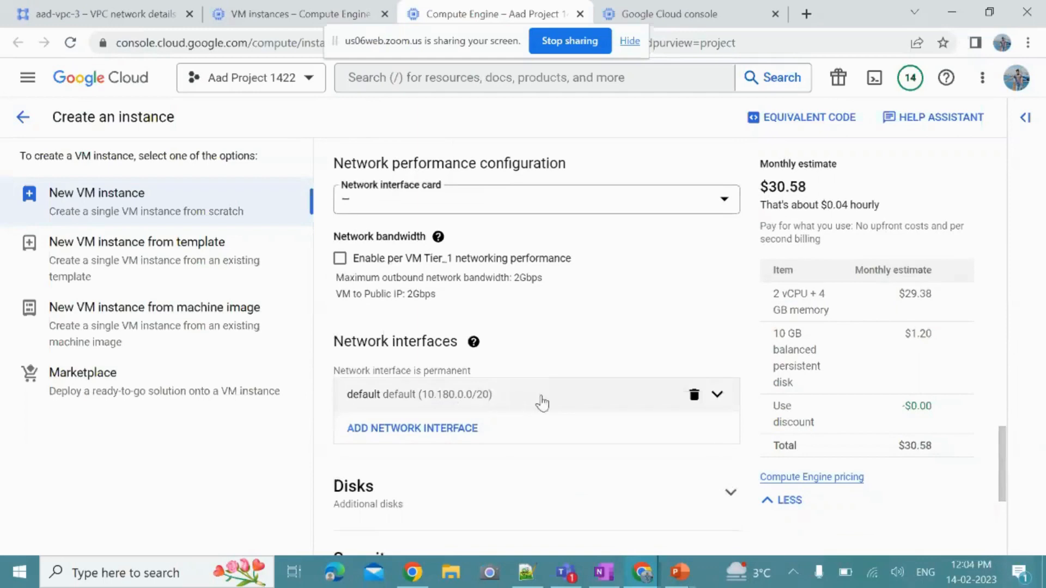
scroll(514, 463, "down", 5)
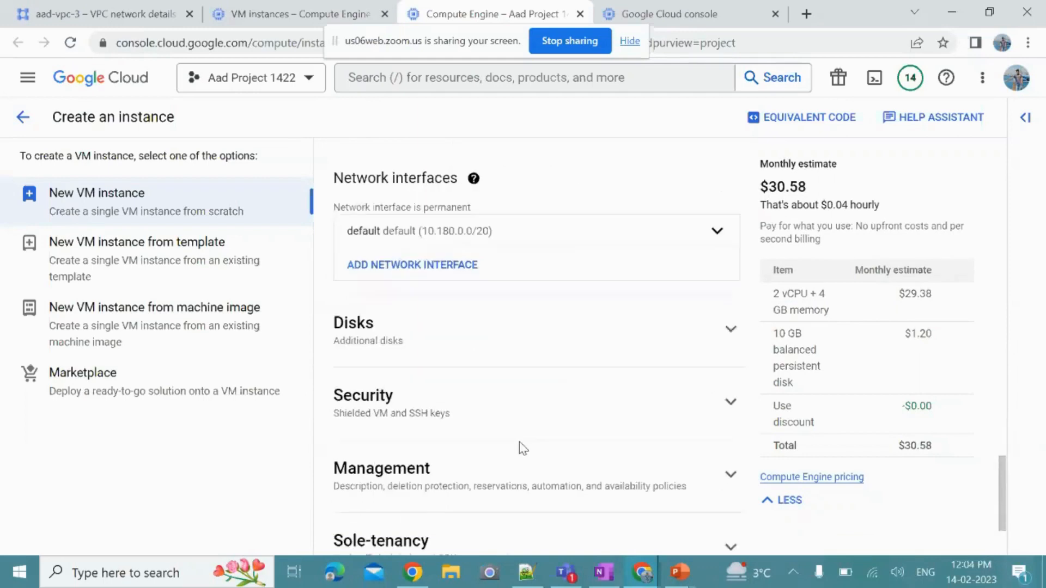
left_click(382, 516)
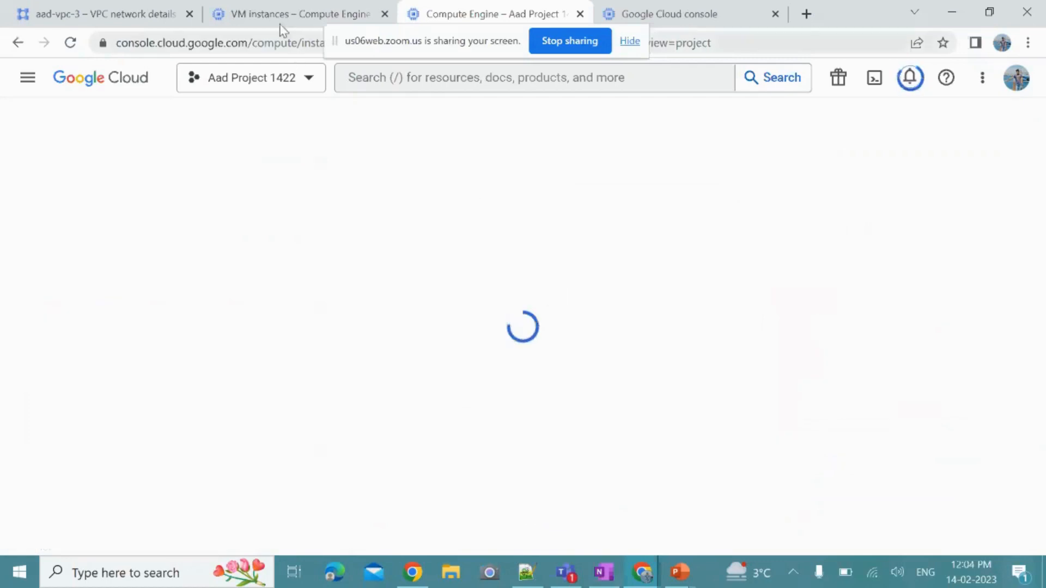
left_click(287, 16)
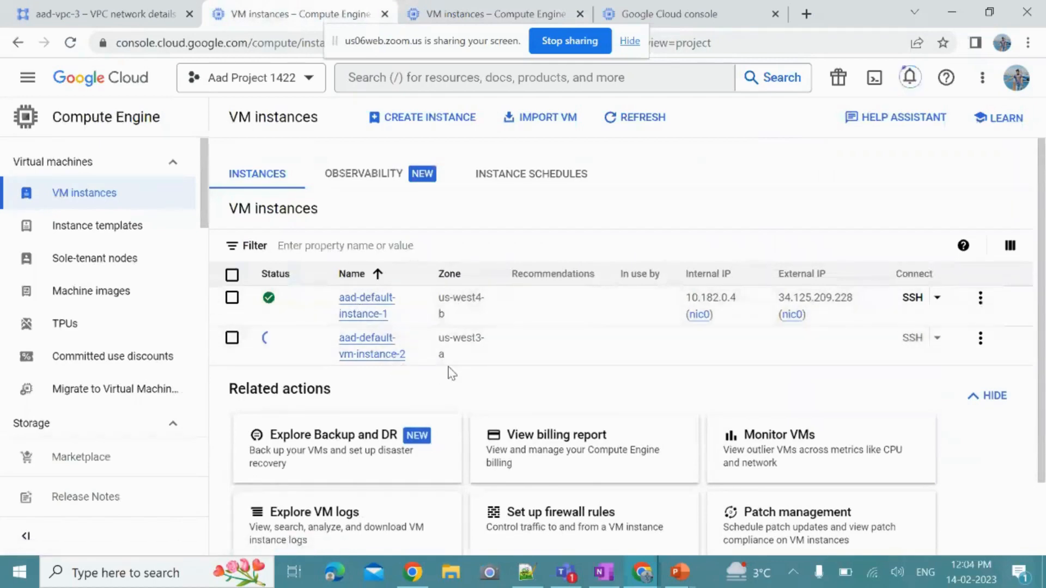
- In the third instance creation tab, name the VM aad-custom-vm-instance-1
left_click(653, 8)
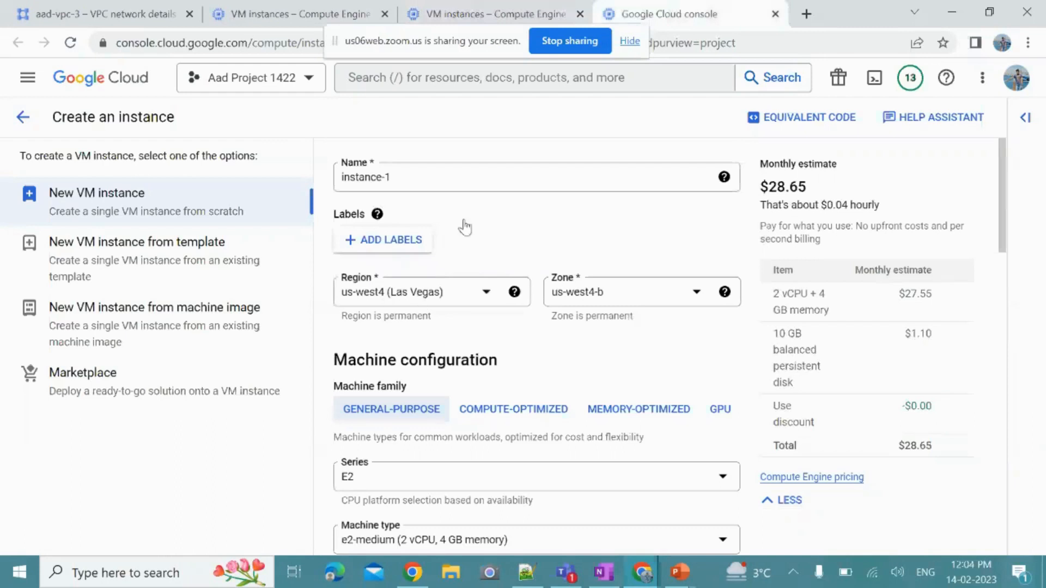
left_click(346, 179)
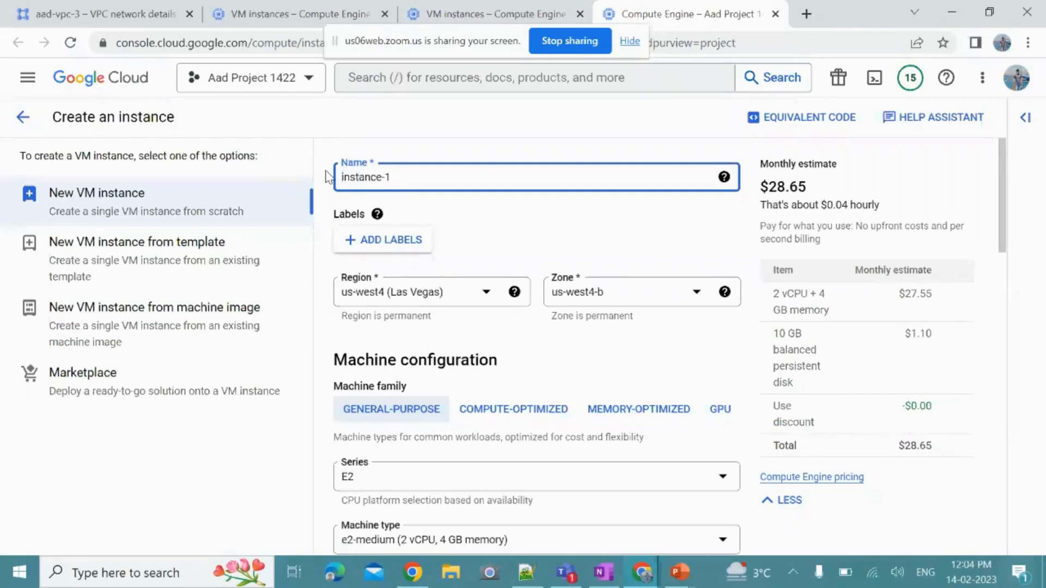
type("aad-custom")
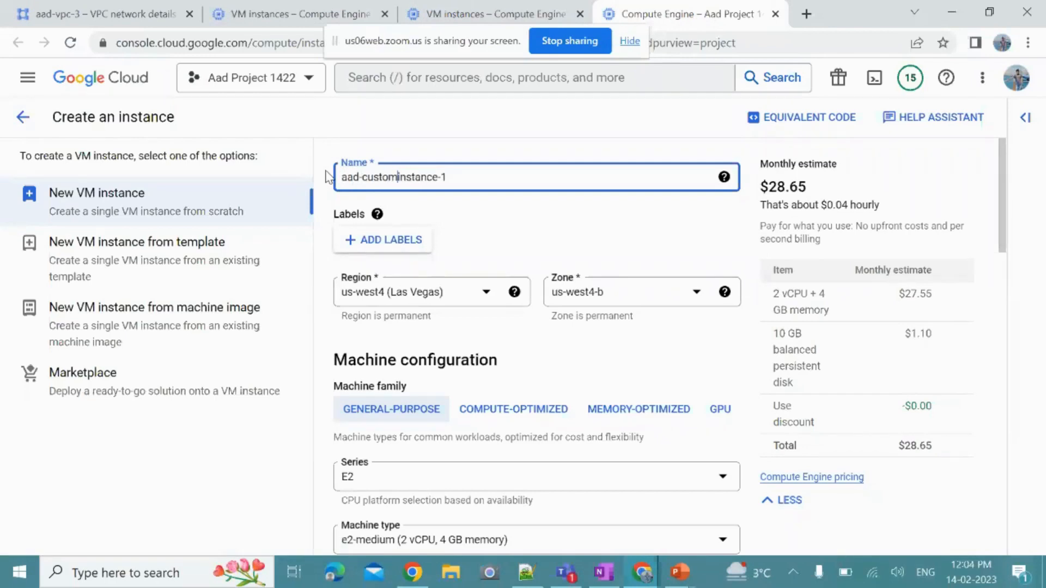
type("-V")
key("BackSpace")
type("vm-")
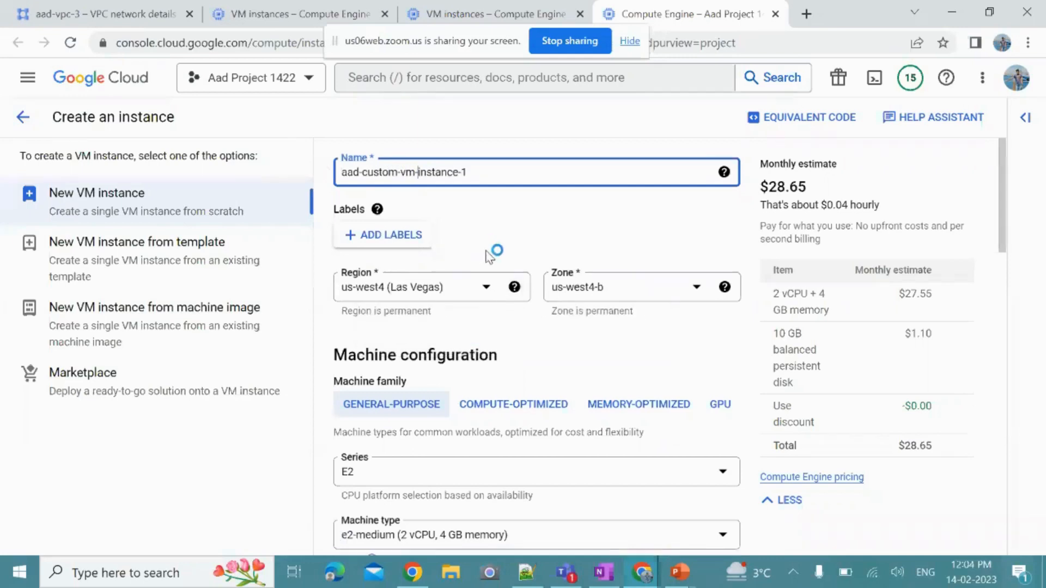
- Expand the advanced options and their Networking settings for aad-custom-vm-instance-1, down to the network interfaces
scroll(493, 256, "down", 2)
scroll(528, 351, "down", 10)
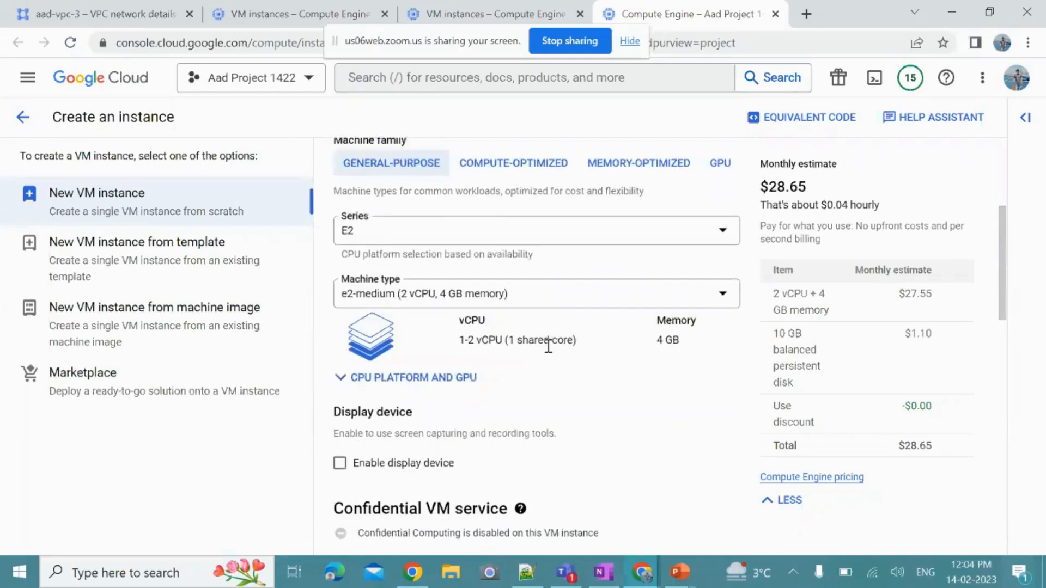
scroll(547, 386, "down", 6)
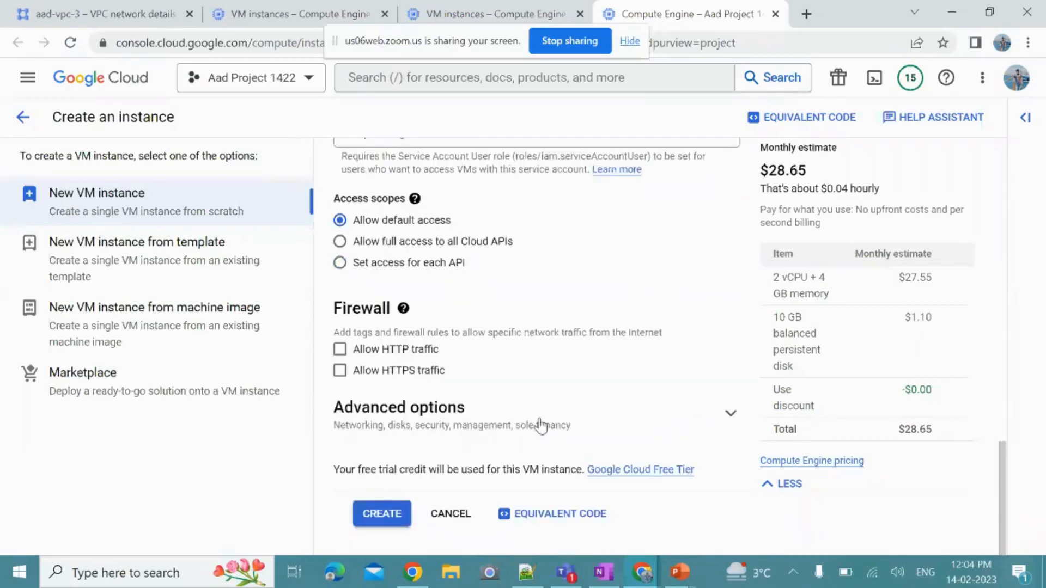
left_click(479, 413)
scroll(595, 398, "down", 3)
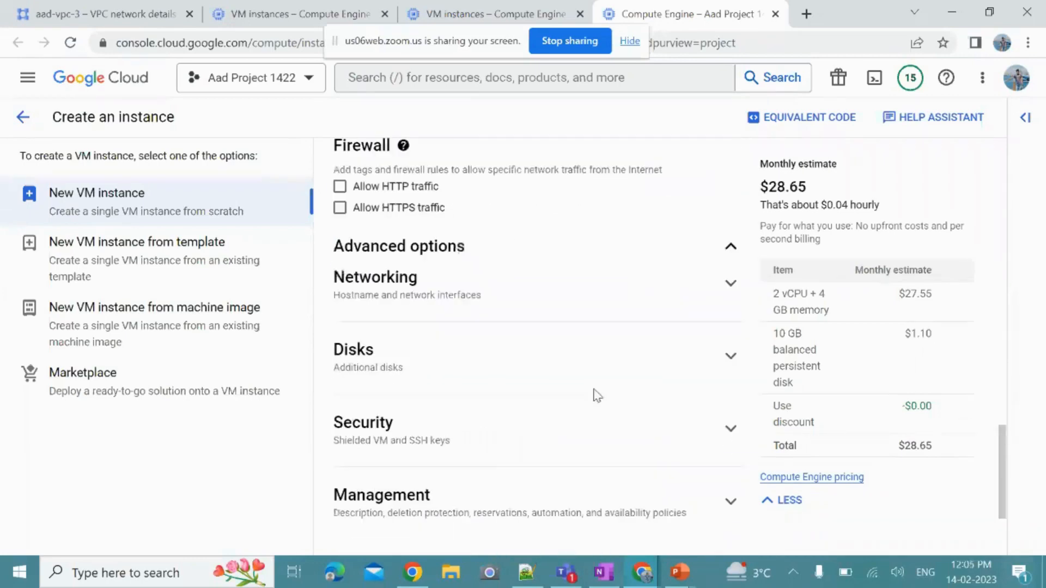
left_click(494, 289)
scroll(611, 344, "down", 4)
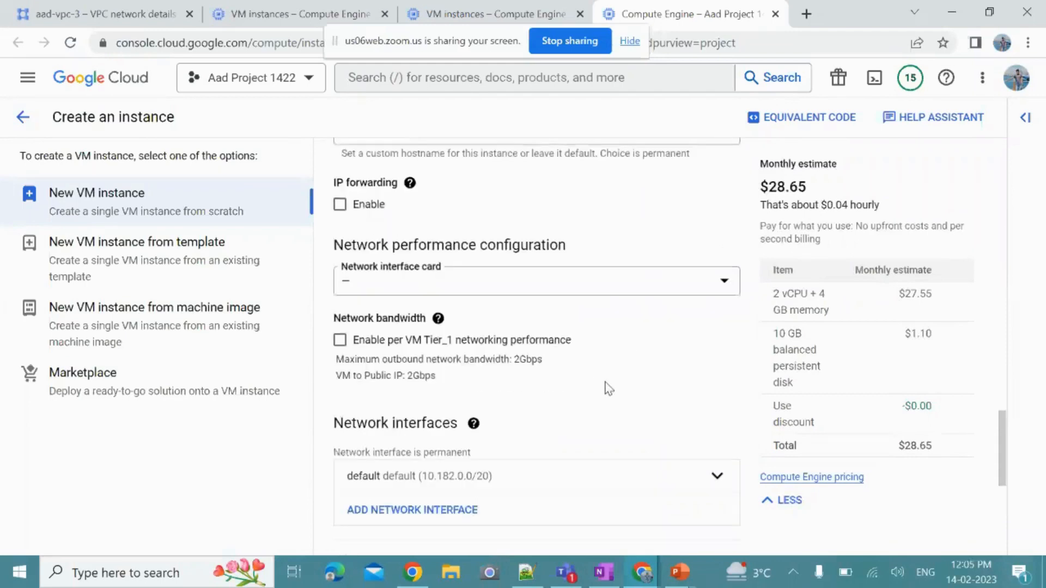
scroll(617, 398, "down", 2)
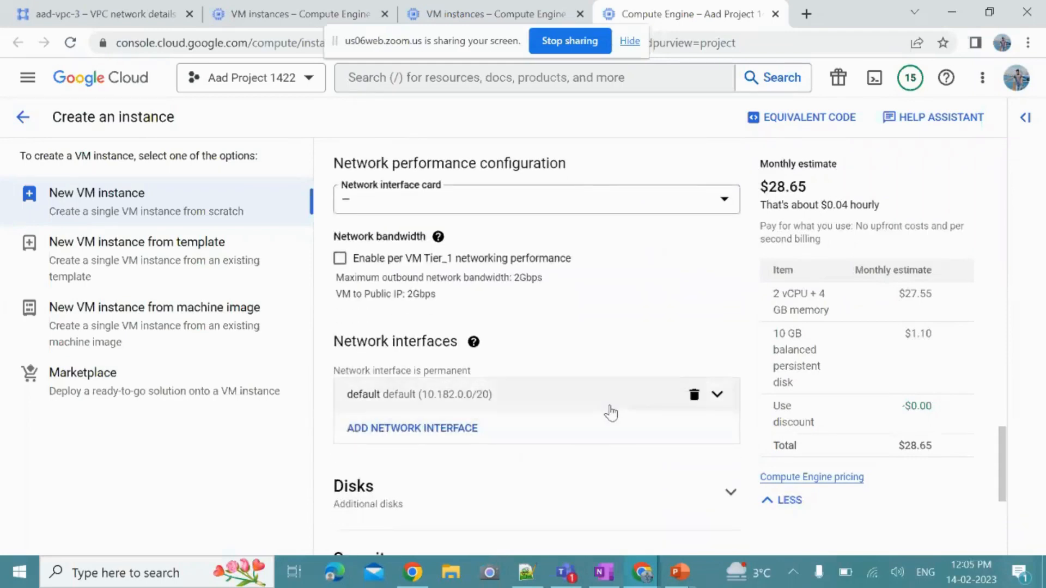
- Switch the default network interface of aad-custom-vm-instance-1 to the aad-vpc-3 network, consulting that network's details, and check its subnetwork choices
left_click(724, 402)
scroll(649, 395, "down", 2)
left_click(659, 386)
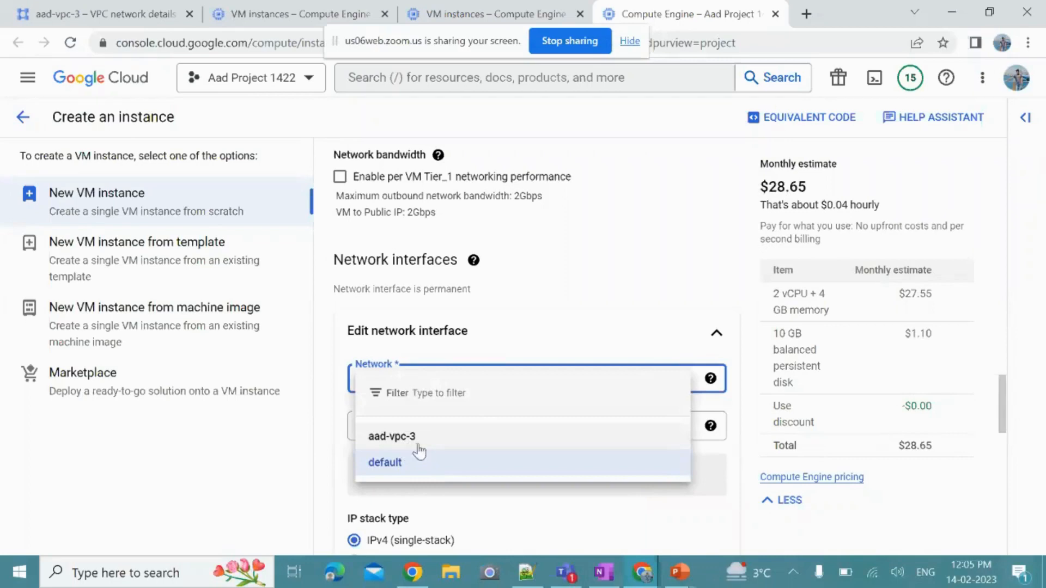
left_click(116, 7)
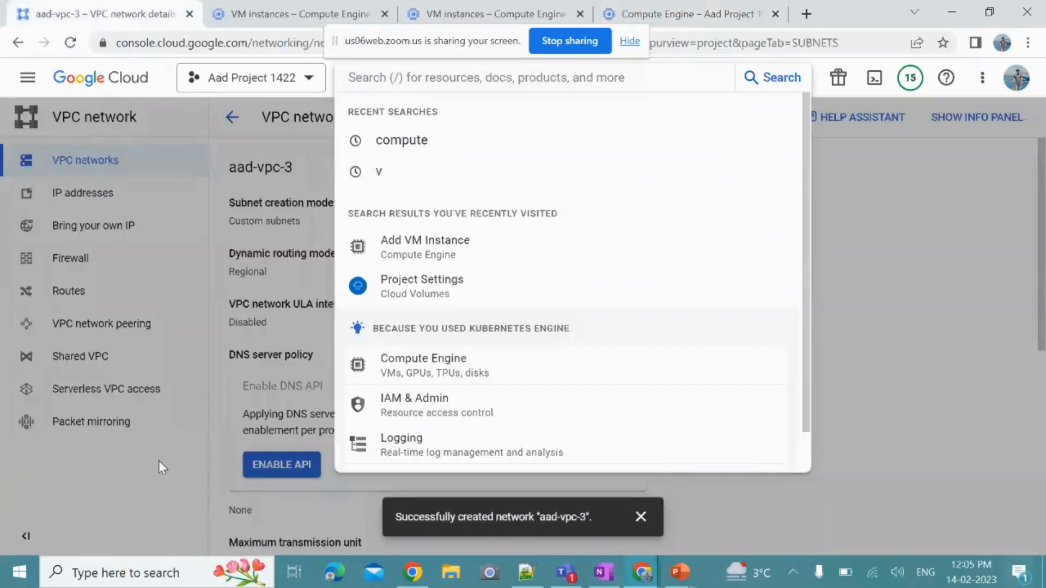
left_click(159, 468)
scroll(278, 206, "down", 3)
scroll(260, 170, "up", 3)
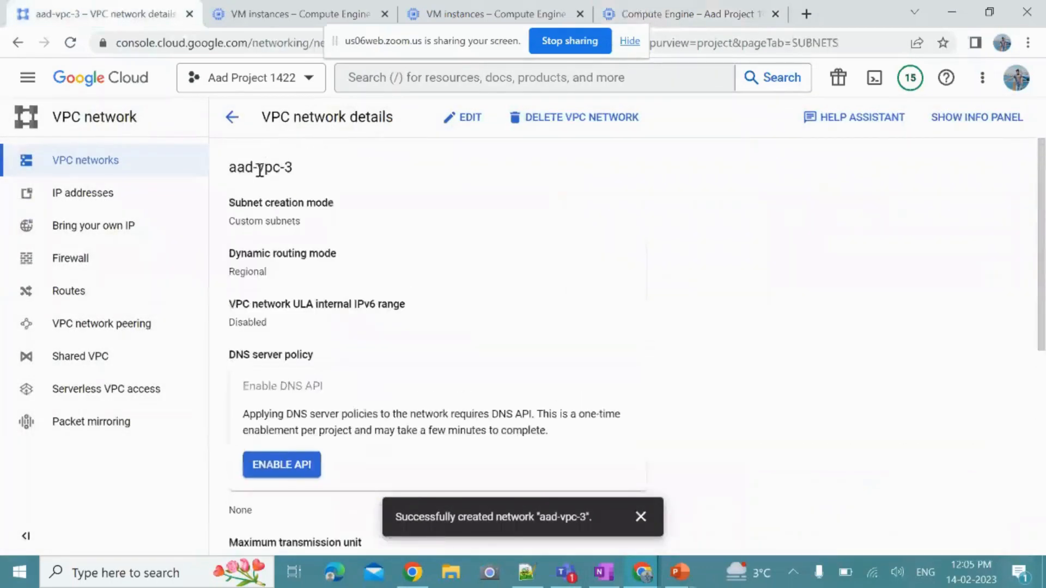
scroll(361, 241, "down", 5)
scroll(360, 242, "up", 1)
left_click(684, 14)
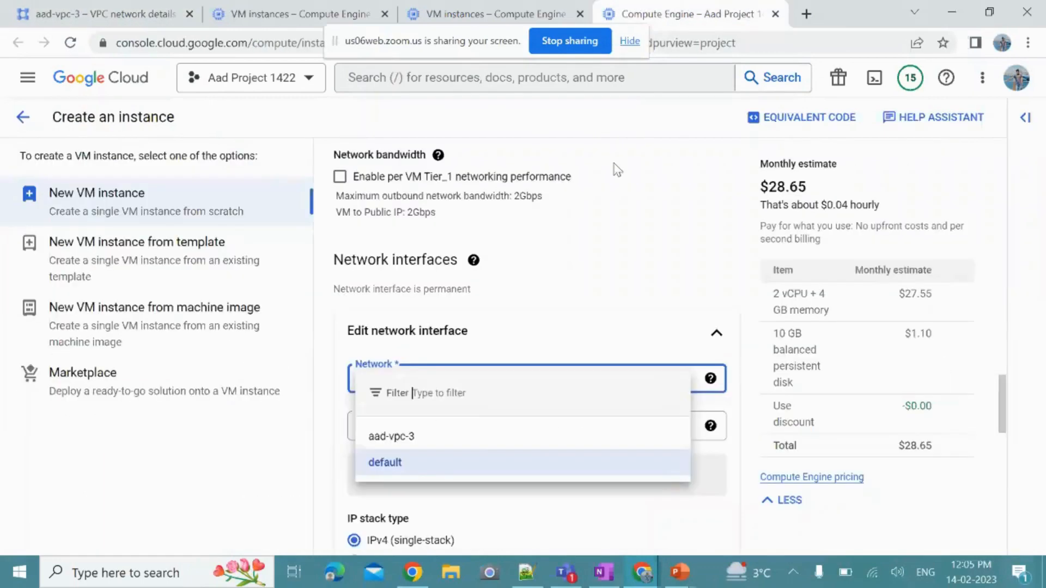
left_click(416, 442)
left_click(493, 438)
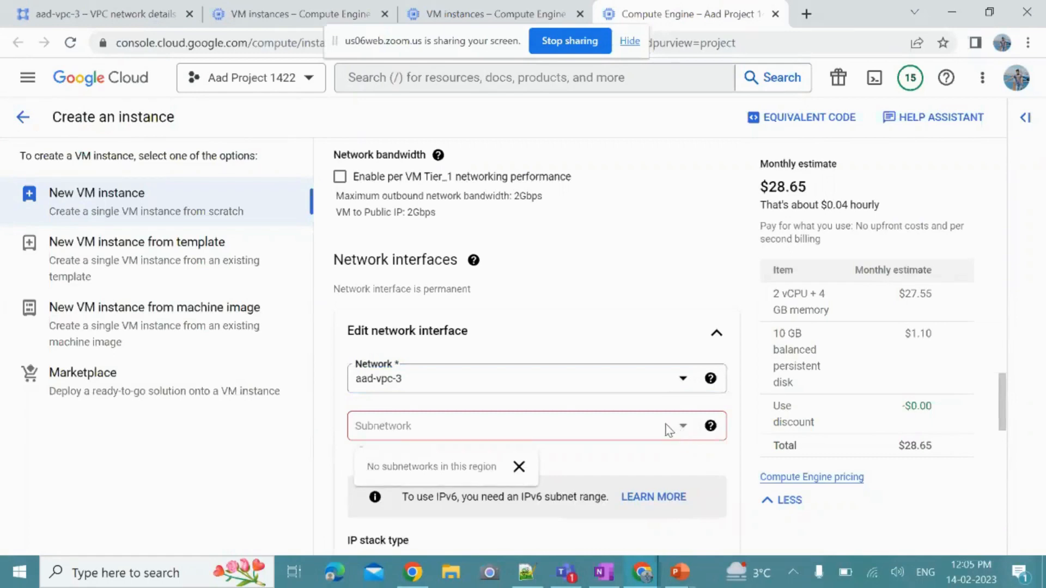
- Look up the region of aad-custom-subnet-1 in the aad-vpc-3 network details and return to the instance form
left_click(112, 12)
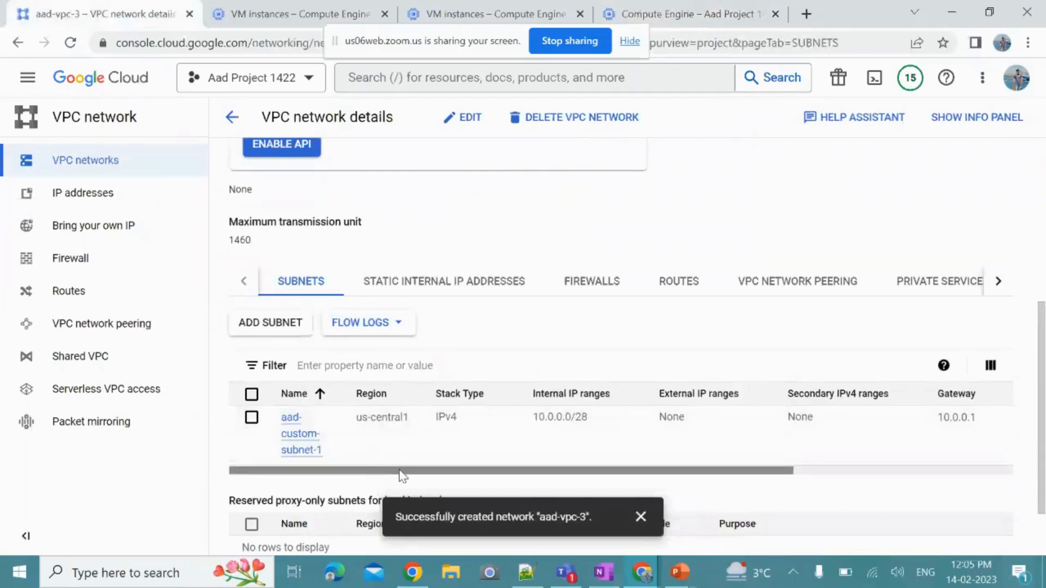
scroll(333, 435, "right", 2)
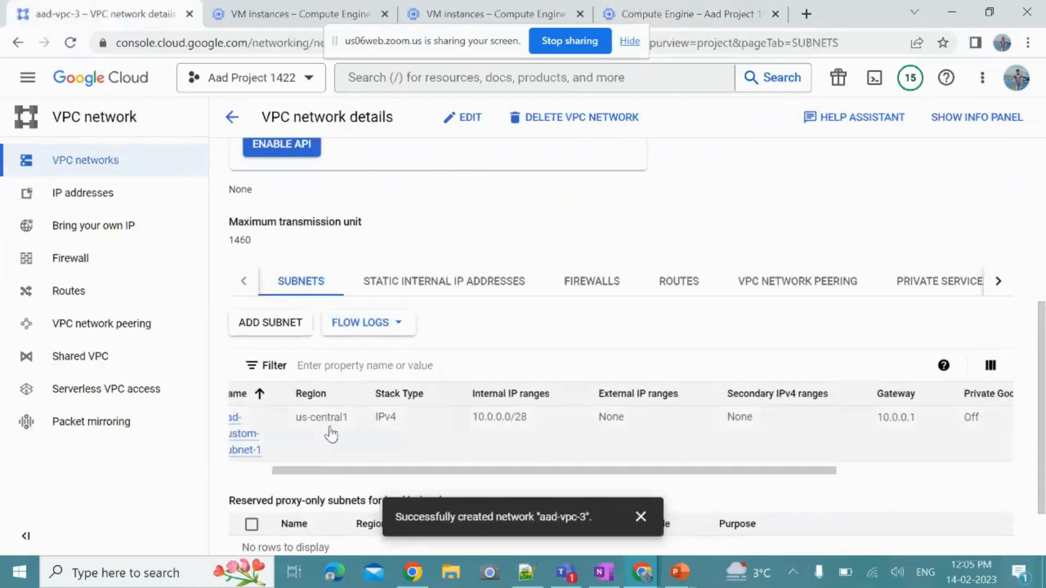
left_click(681, 14)
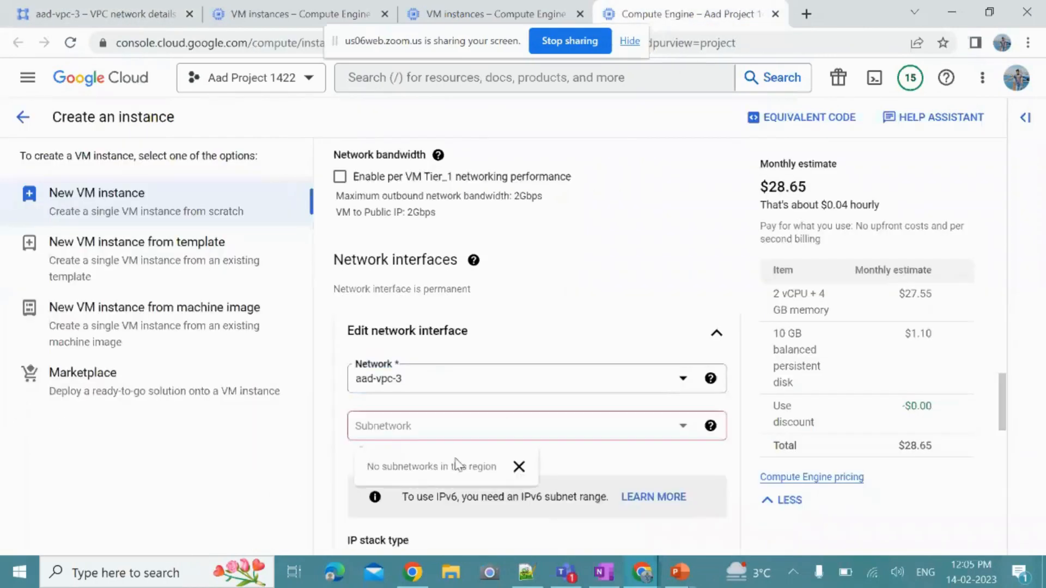
- Set the region of aad-custom-vm-instance-1 to us-central1 to match the custom subnet
scroll(561, 451, "up", 10)
scroll(460, 418, "up", 10)
scroll(461, 417, "up", 6)
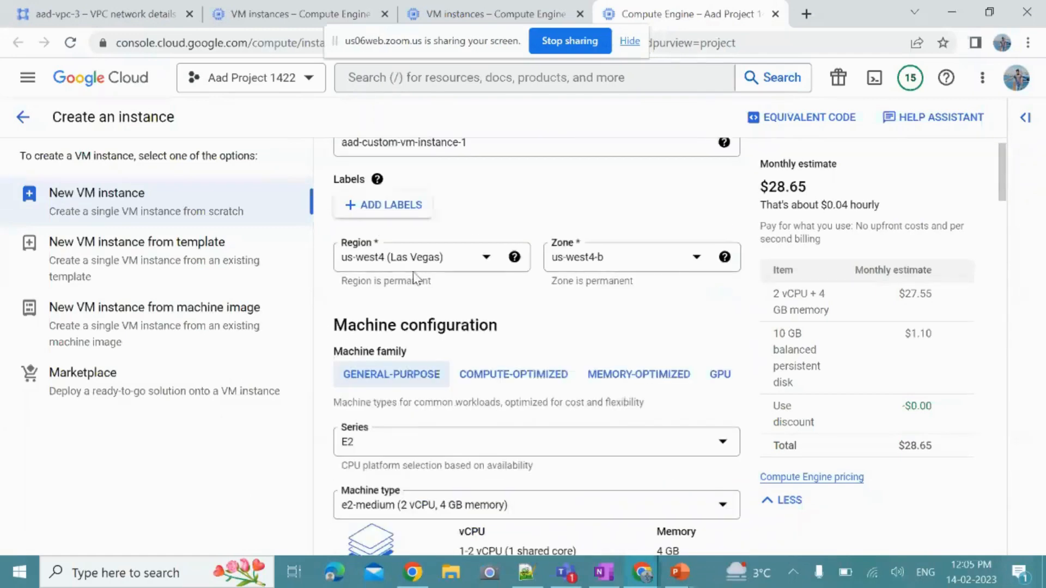
left_click(483, 269)
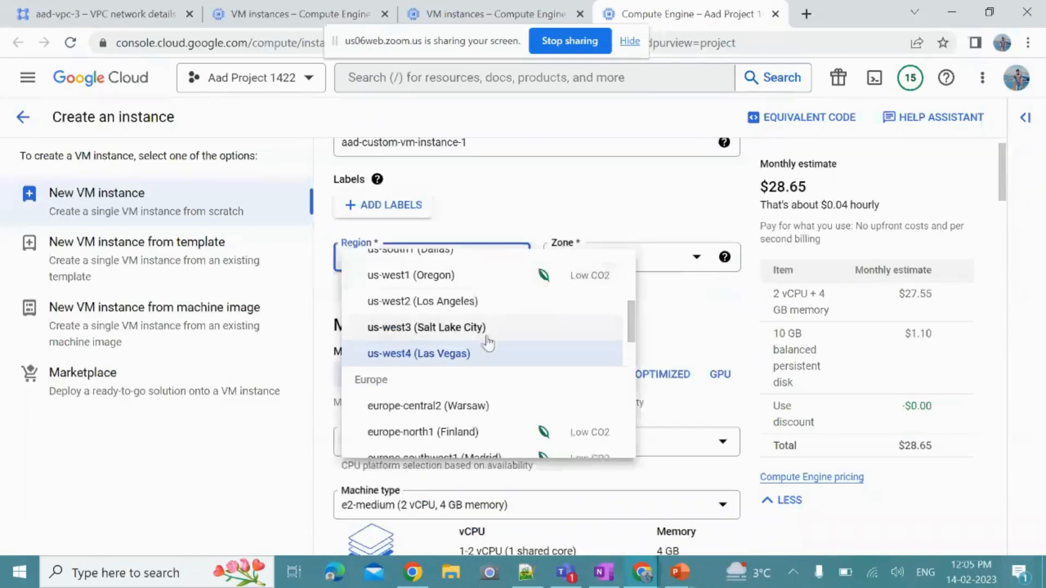
scroll(485, 349, "up", 5)
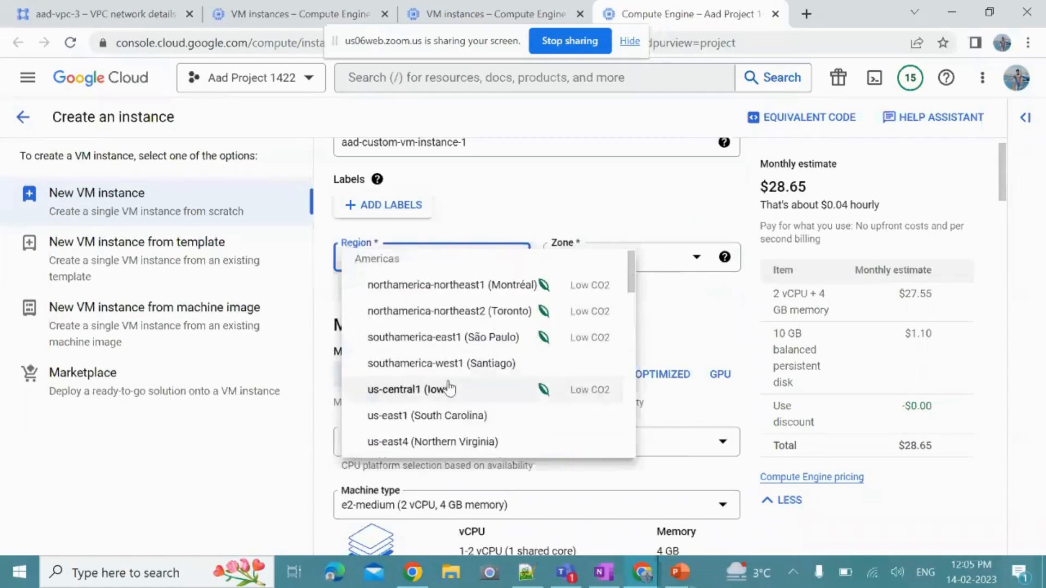
left_click(448, 389)
- Review the network interface on aad-vpc-3 with aad-custom-subnet-1 and create aad-custom-vm-instance-1
scroll(774, 397, "down", 6)
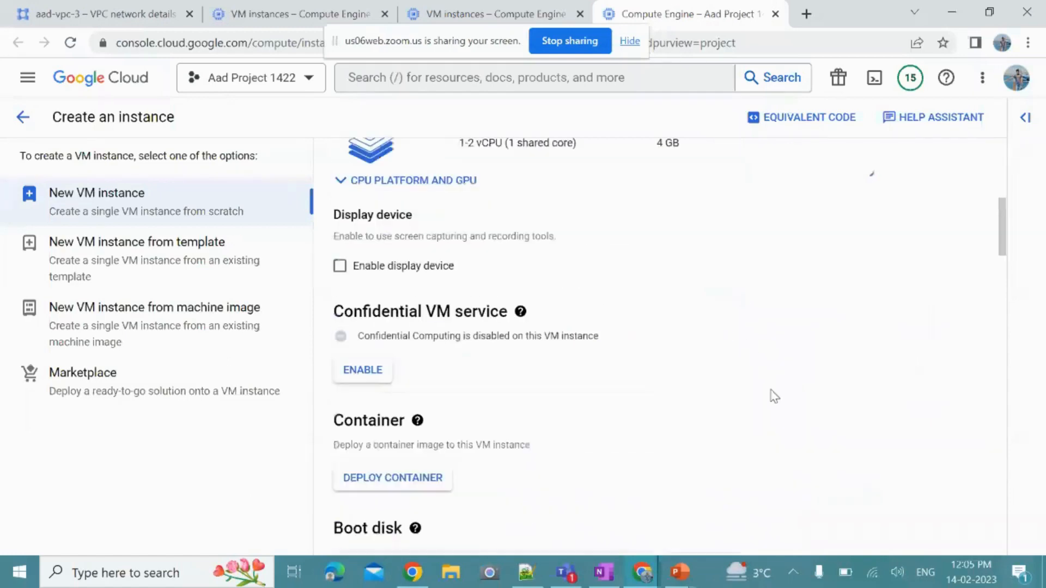
scroll(773, 403, "down", 15)
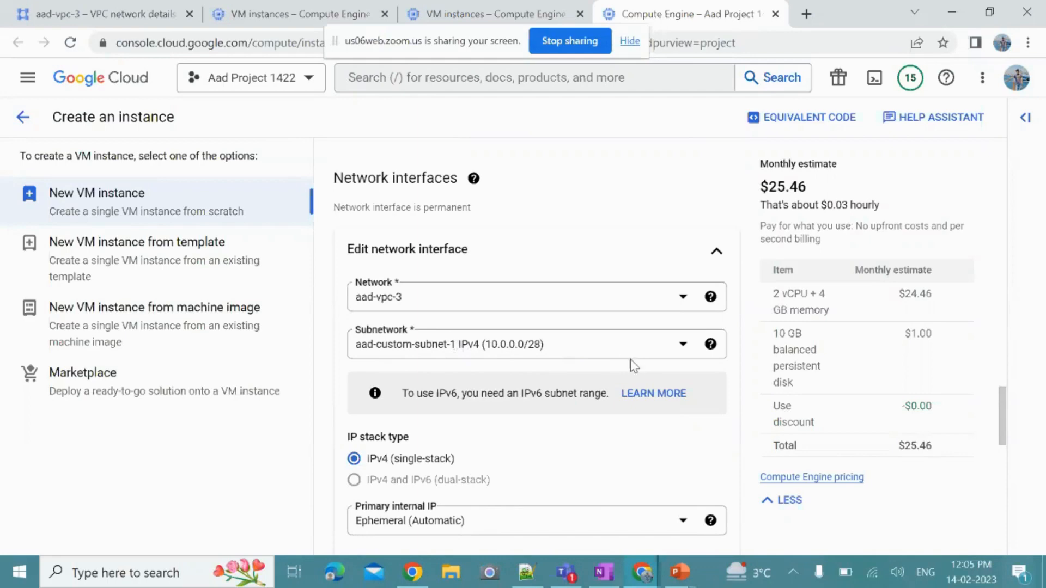
scroll(681, 414, "down", 1)
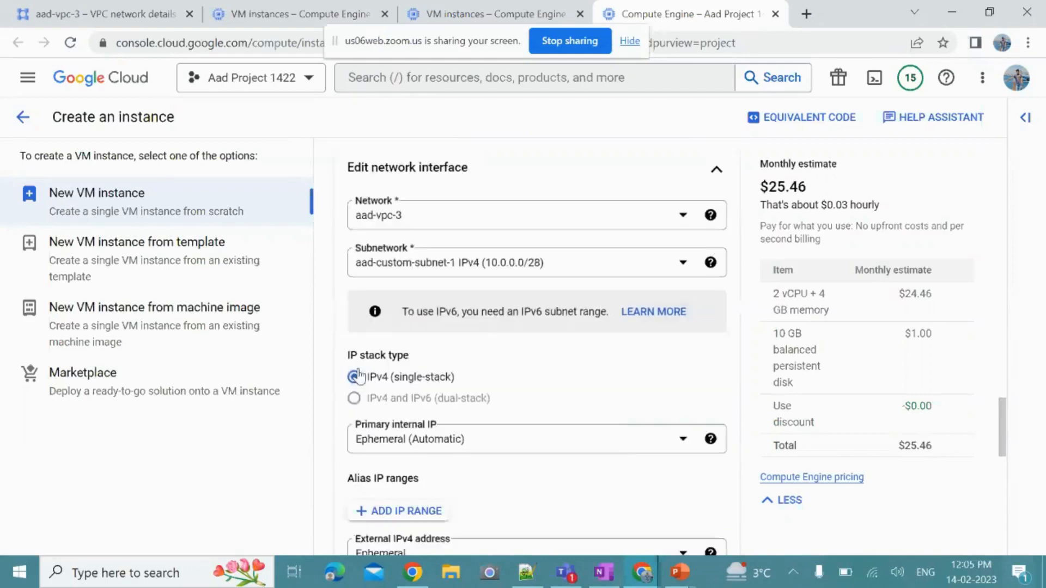
scroll(603, 392, "down", 10)
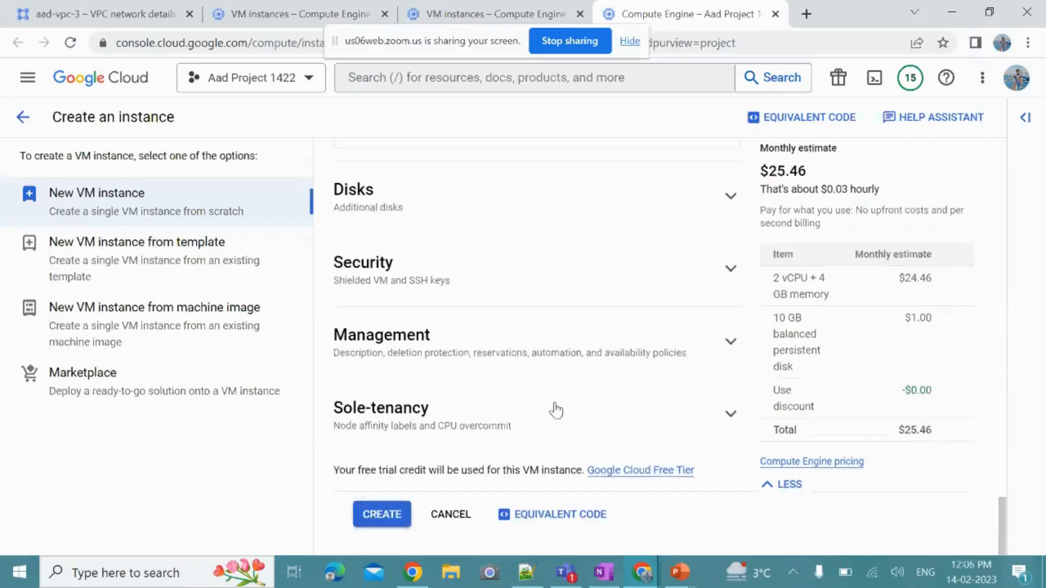
scroll(502, 432, "up", 4)
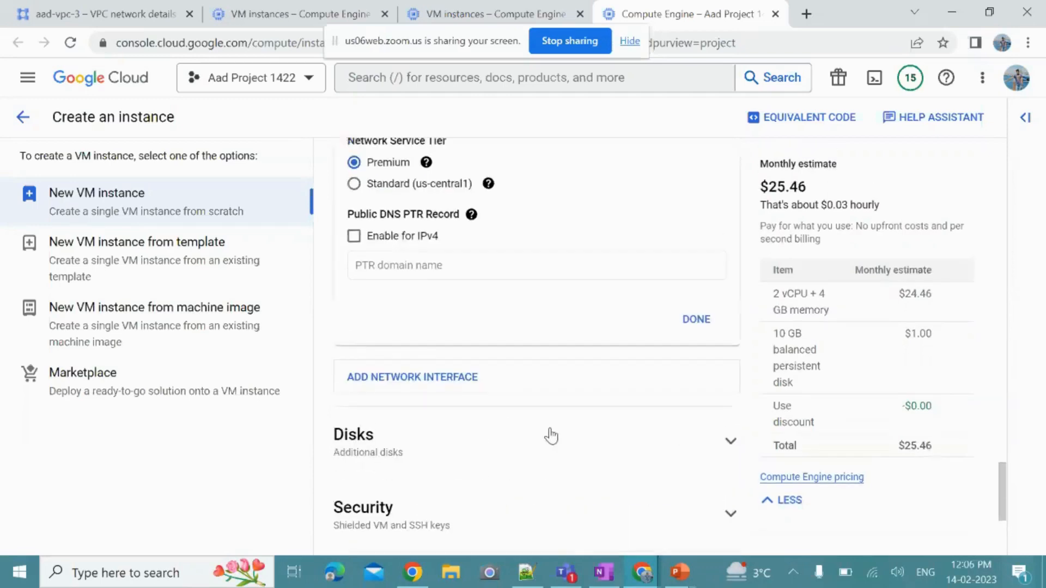
scroll(550, 436, "down", 4)
left_click(387, 515)
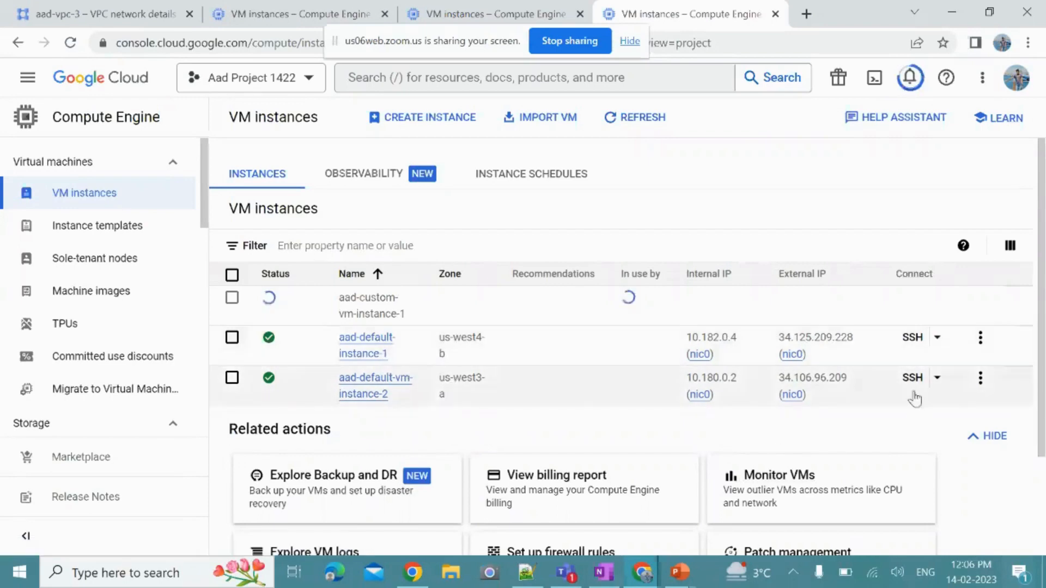
- Open a browser SSH session to aad-default-instance-1 and maximize its window
right_click(916, 349)
left_click(932, 433)
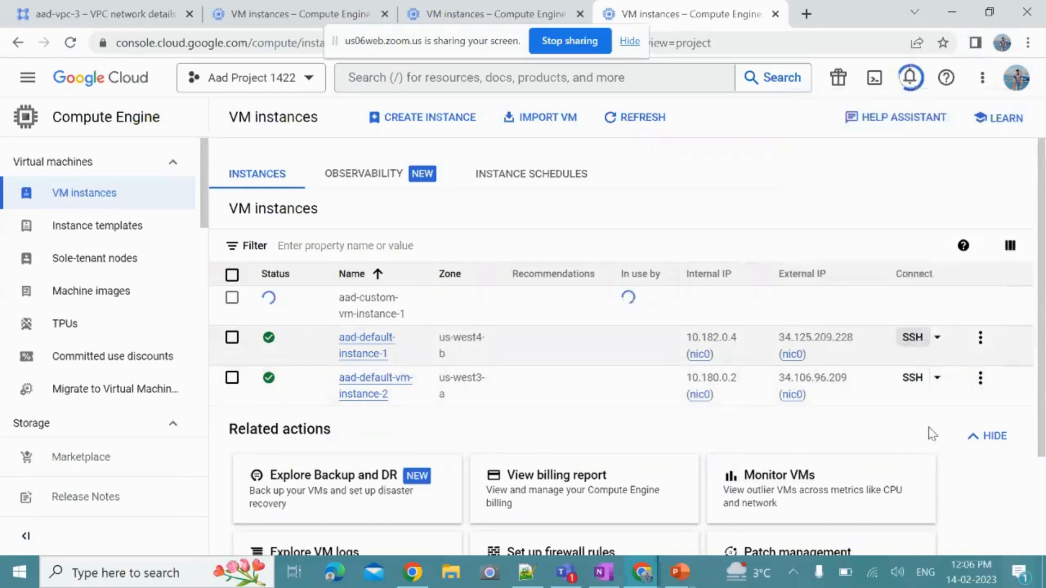
left_click(913, 337)
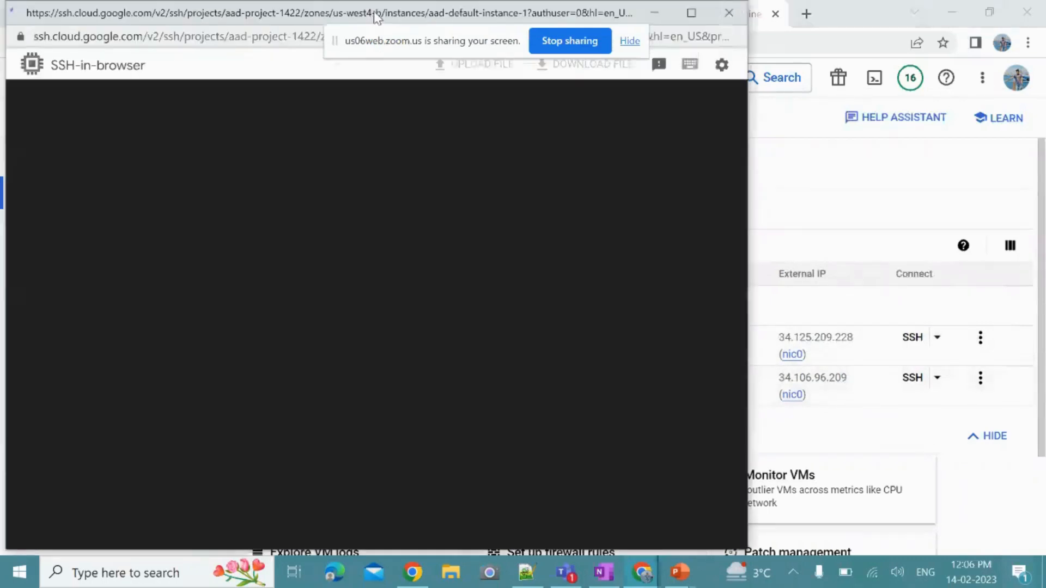
left_click_drag(377, 19, 436, 143)
left_click_drag(657, 139, 635, 102)
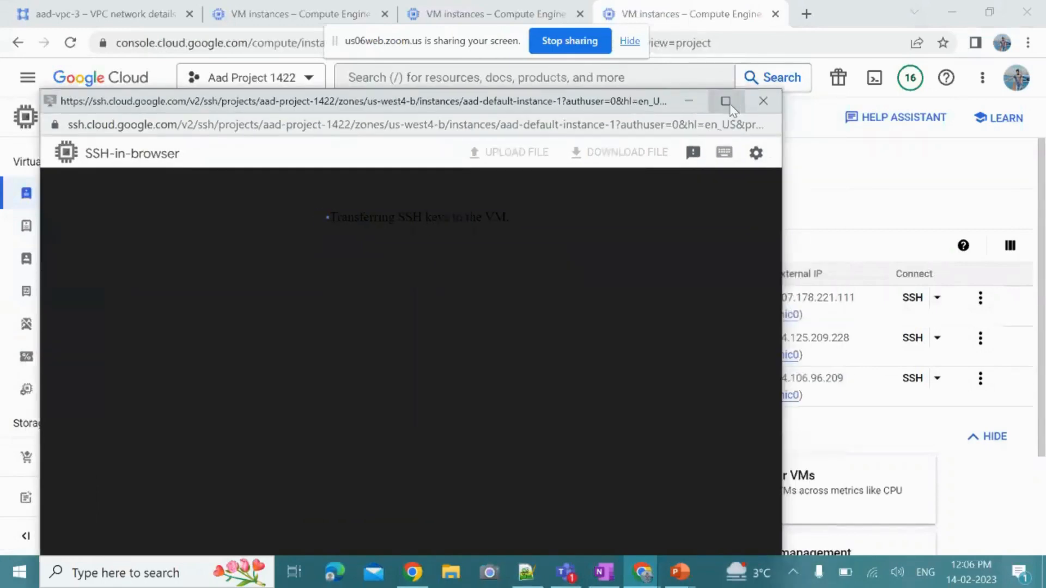
left_click(726, 101)
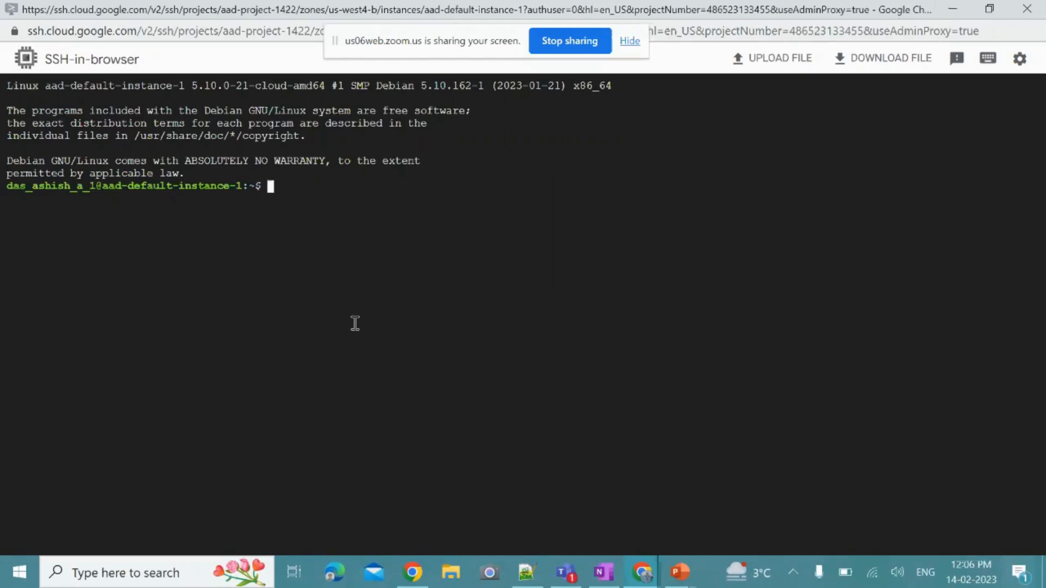
- Ping aad-default-vm-instance-2 at its internal IP 10.180.0.2 from the aad-default-instance-1 terminal, and stop the ping after several packets
type("ing")
key("alt+Tab")
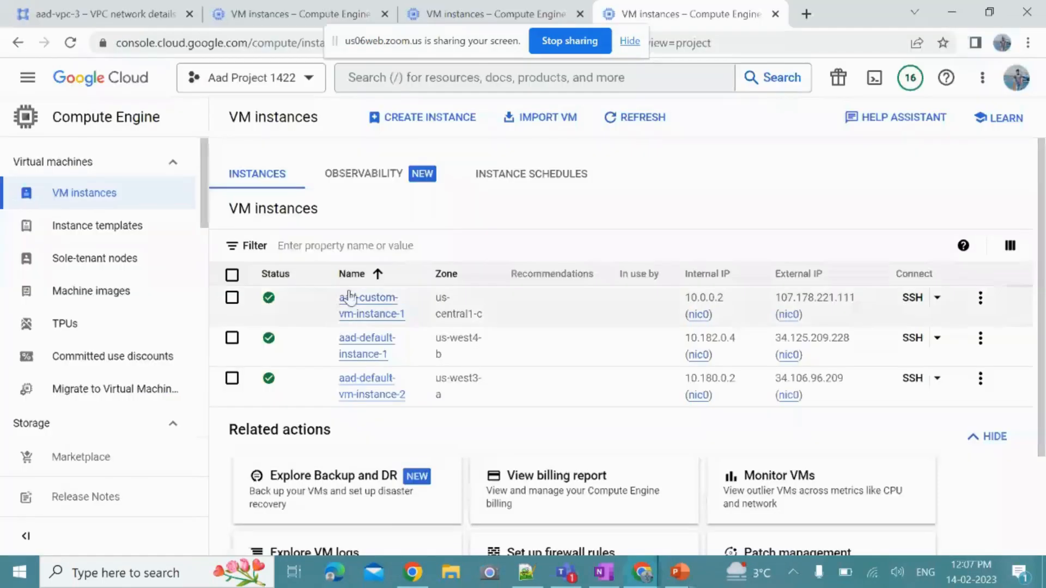
key("alt+Tab")
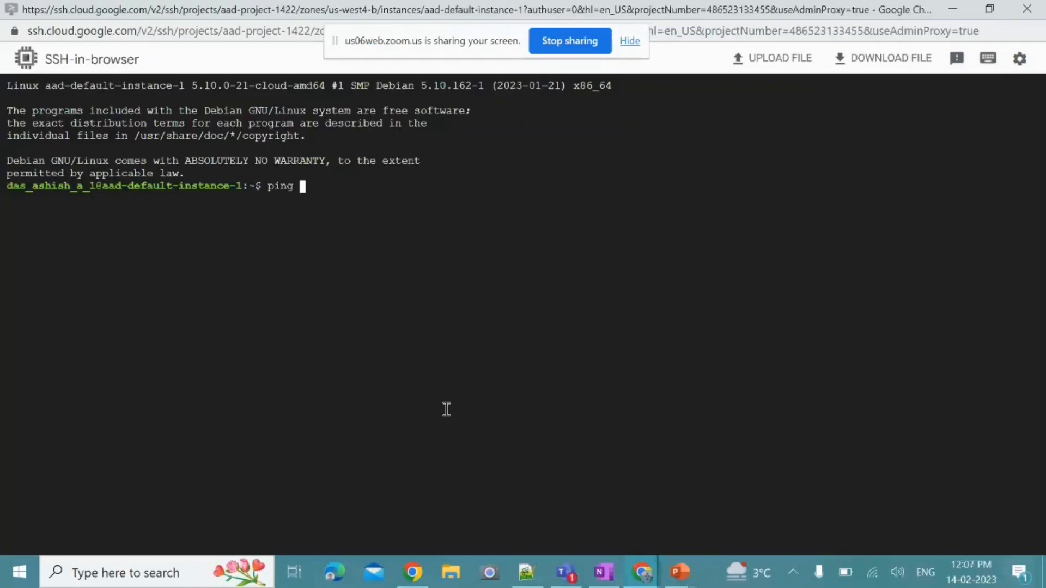
key("alt+Tab")
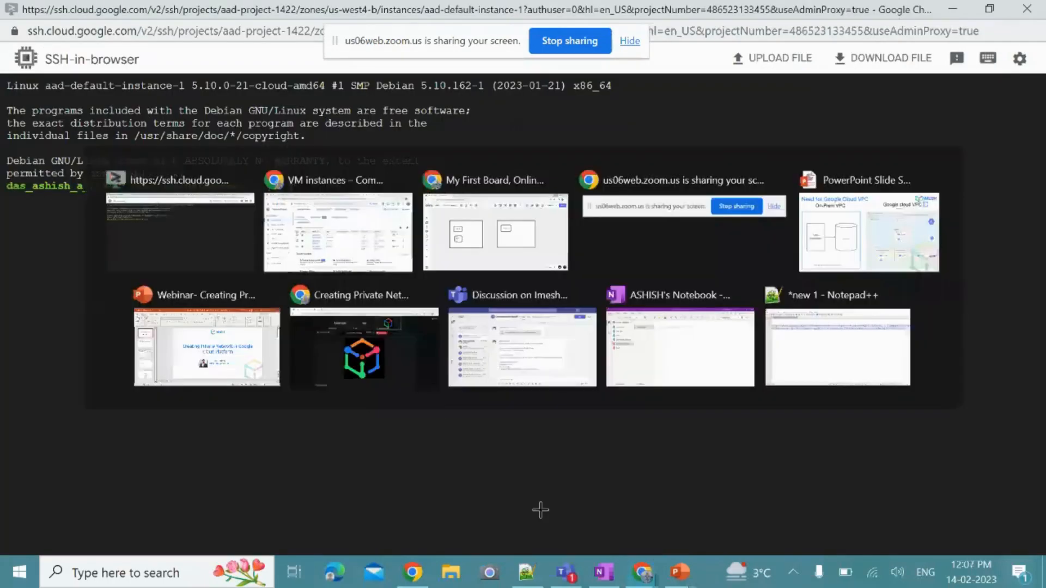
left_click_drag(686, 378, 735, 381)
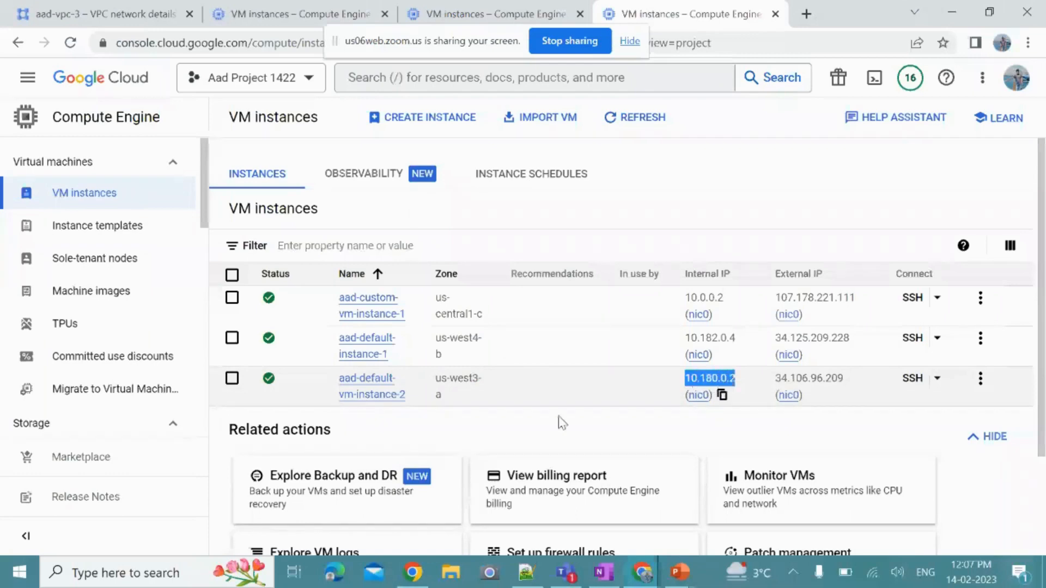
key("ctrl+c")
key("alt+Tab")
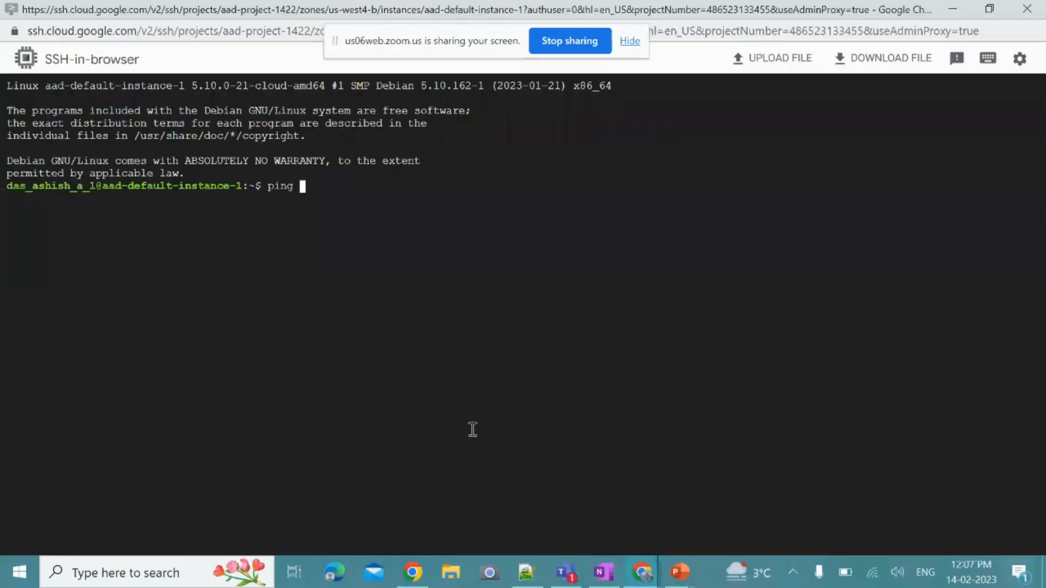
key("ctrl+v")
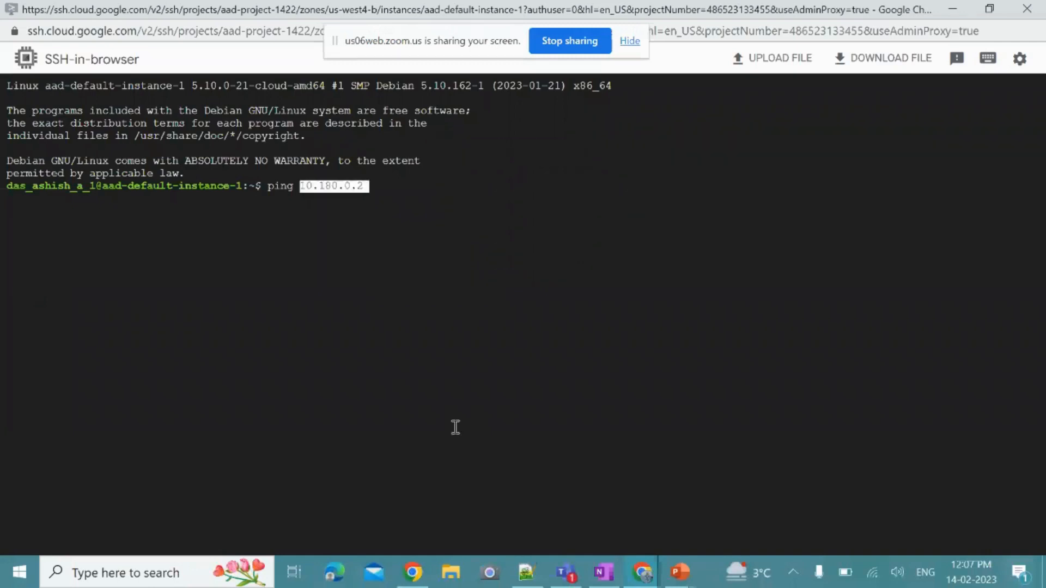
key("Return")
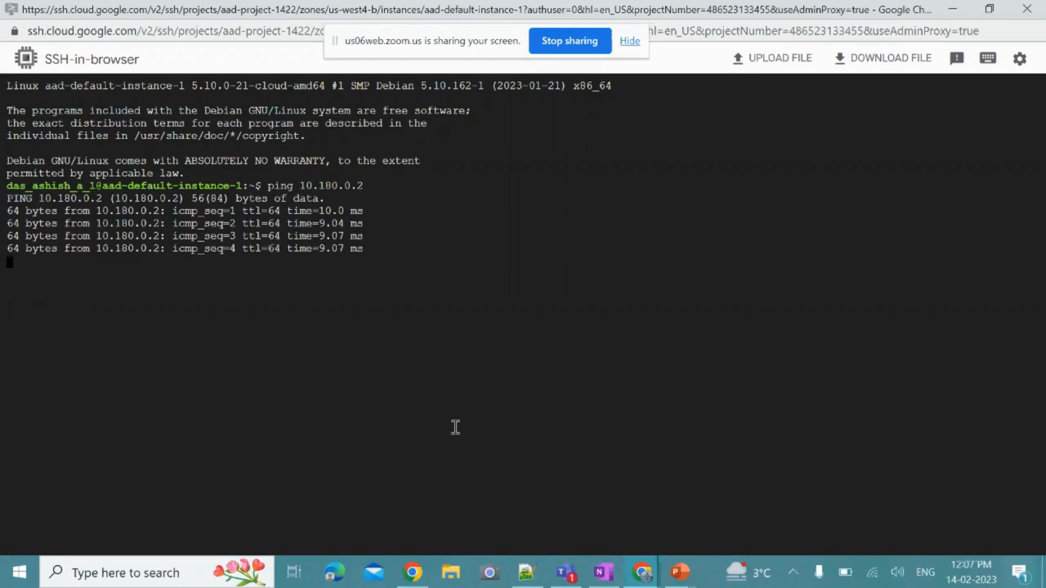
key("ctrl+c")
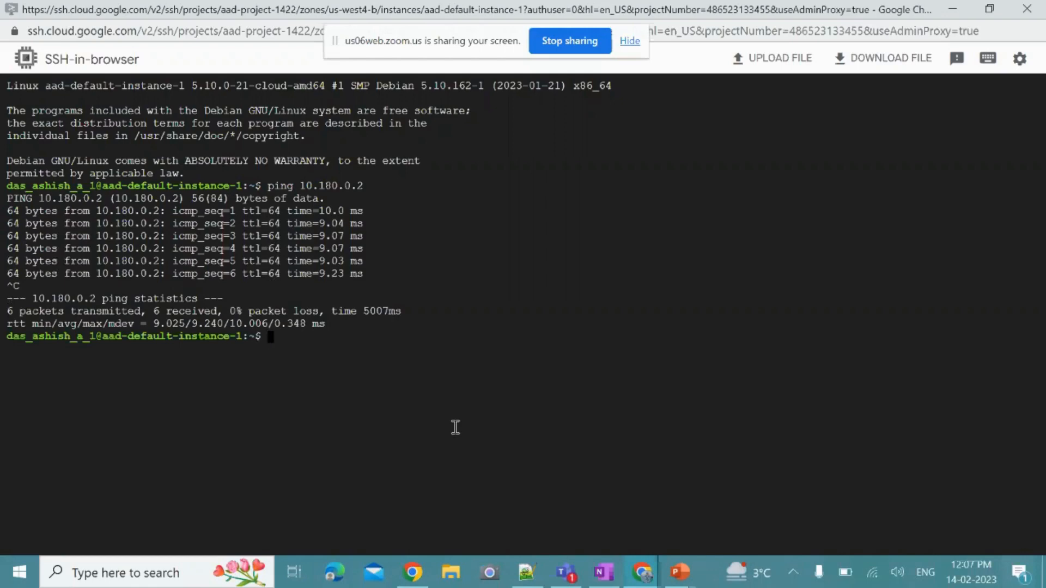
- Ping aad-custom-vm-instance-1 at its internal IP 10.0.0.2 from aad-default-instance-1, stop the ping, and close the SSH session
key("alt+Tab")
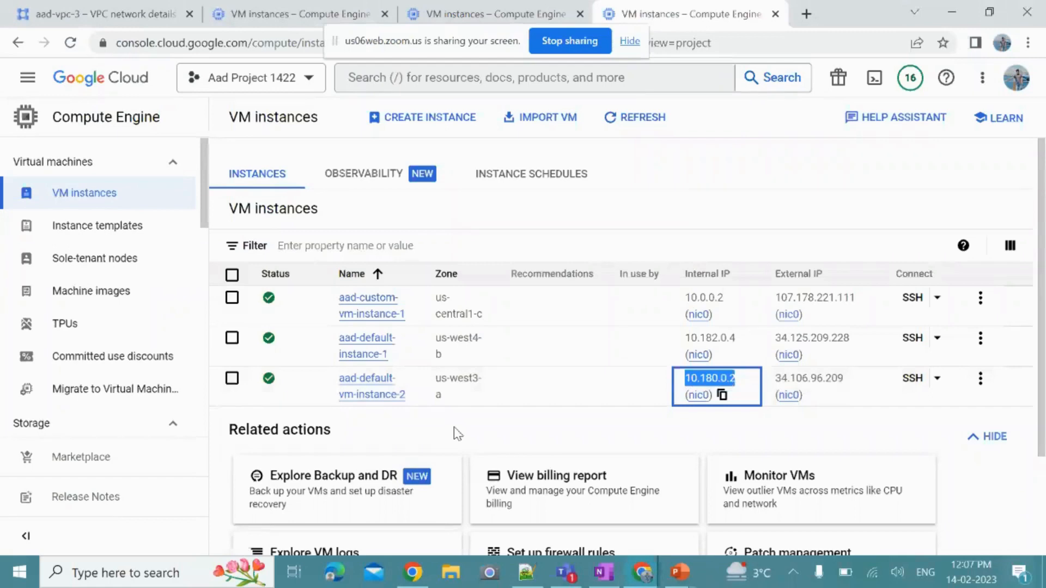
key("alt+Tab")
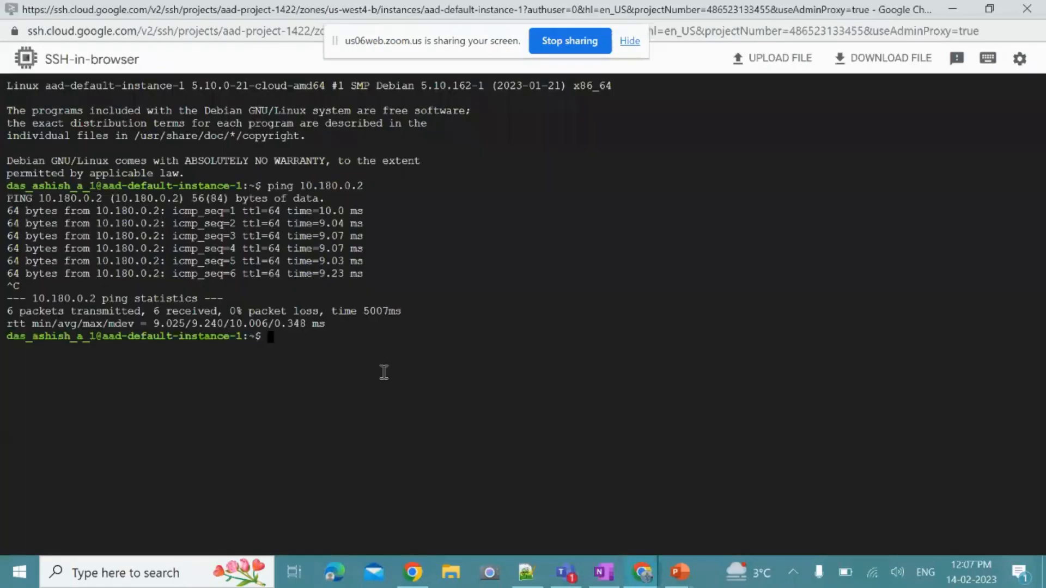
key("alt+Tab")
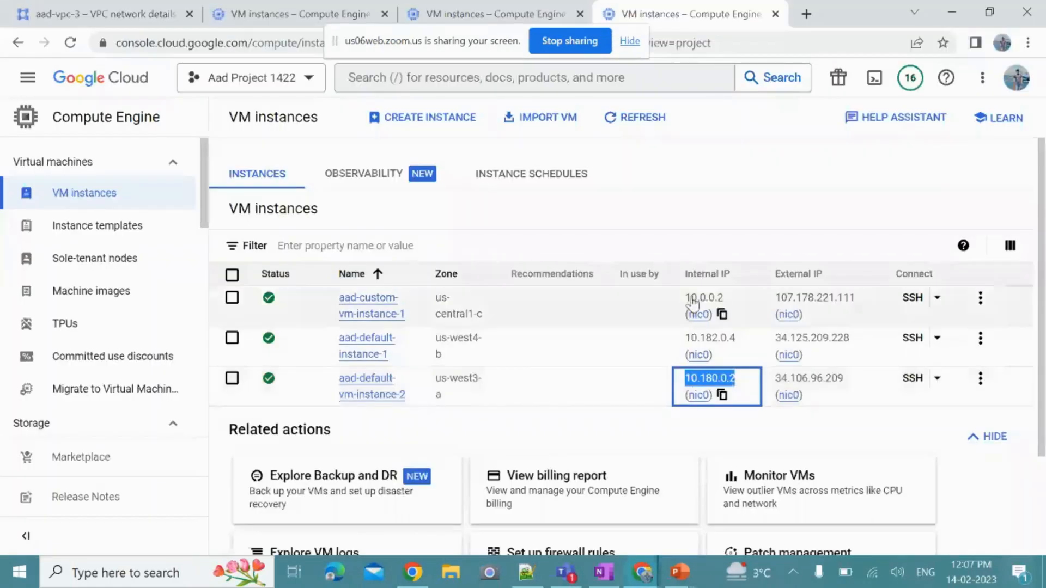
left_click_drag(685, 299, 720, 305)
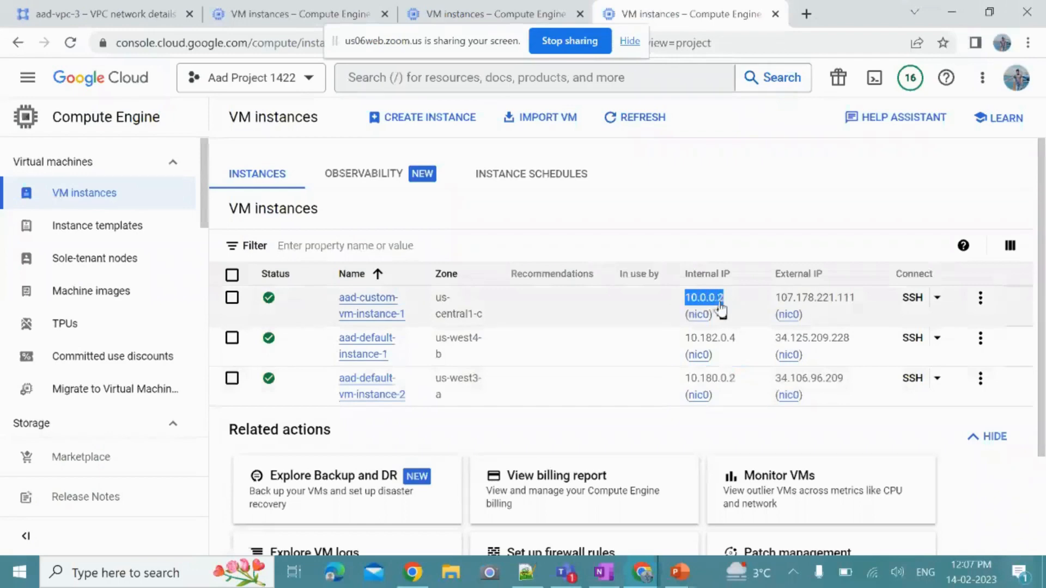
key("alt+Tab")
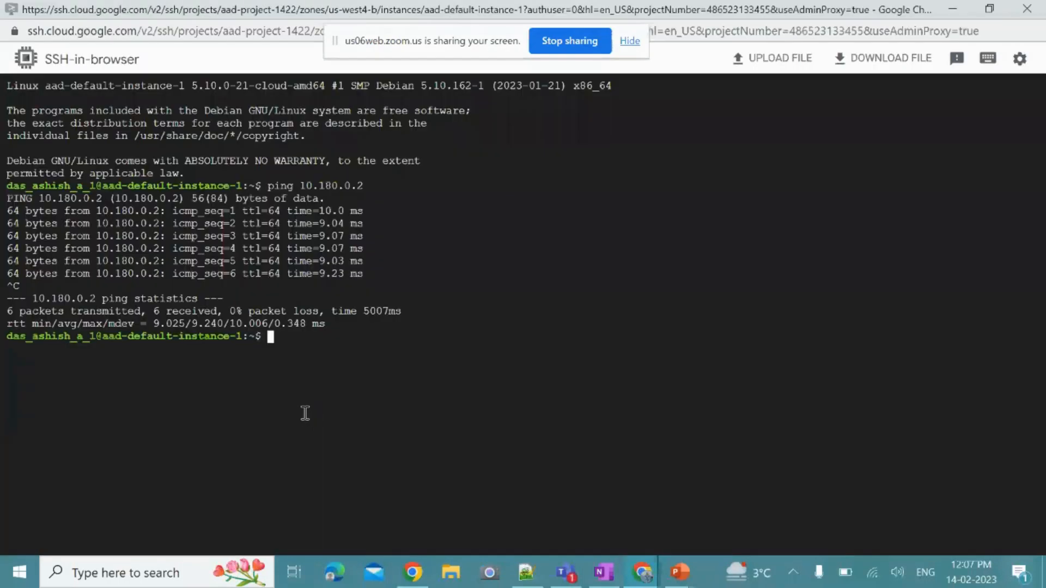
type("ping")
key("ctrl+v")
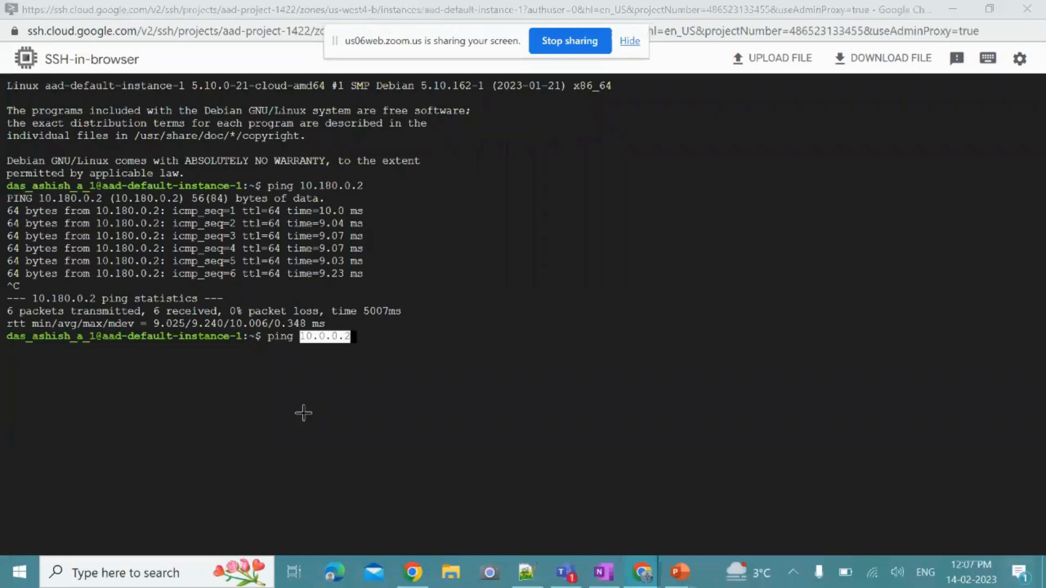
key("alt+Tab")
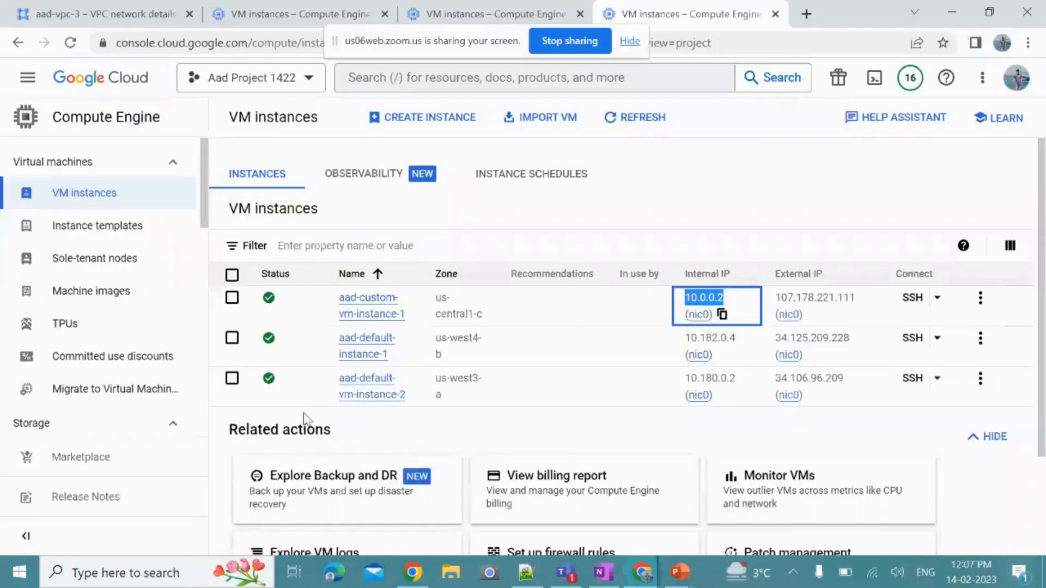
key("alt+Tab")
key("Return")
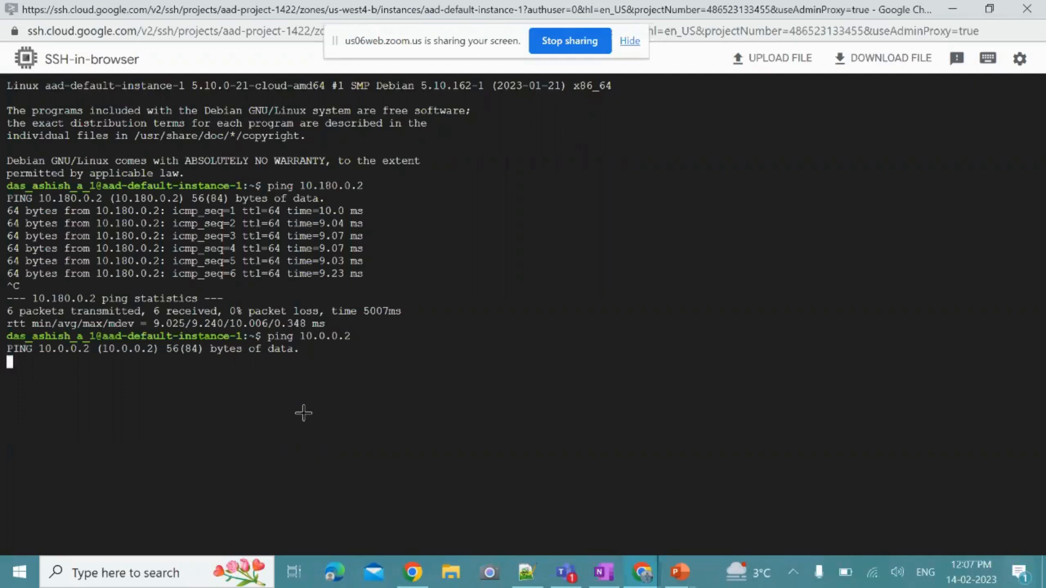
key("ctrl+c")
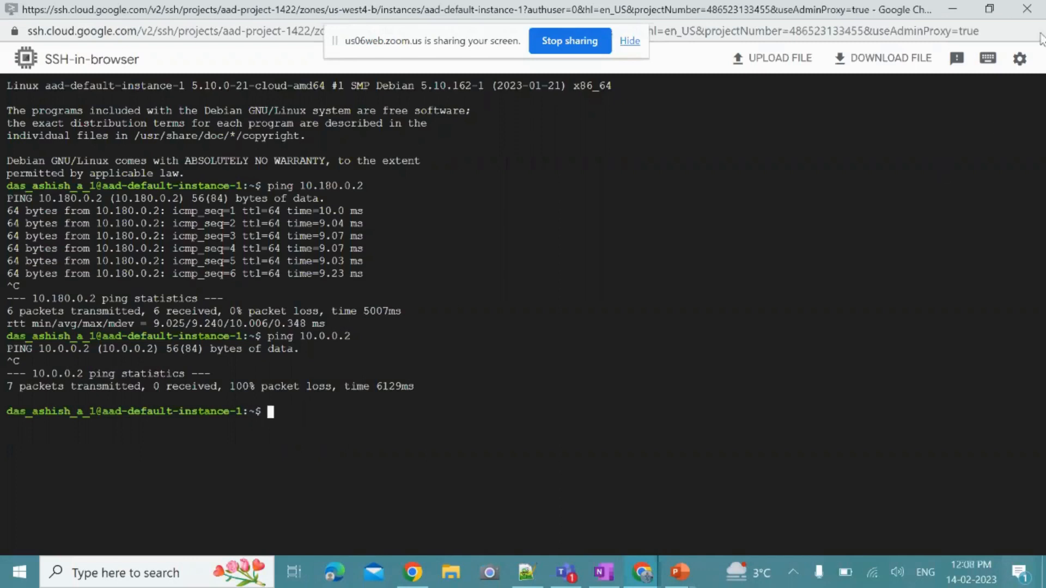
left_click(1033, 14)
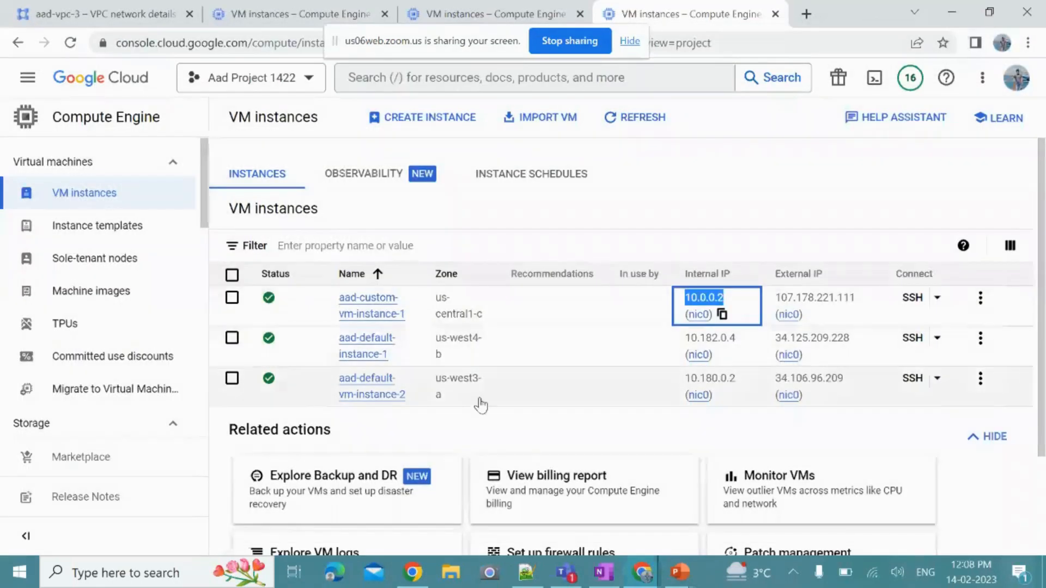
- Open a browser SSH session to aad-default-vm-instance-2 and copy aad-default-instance-1's internal IP 10.182.0.4 from the instance list
left_click(919, 385)
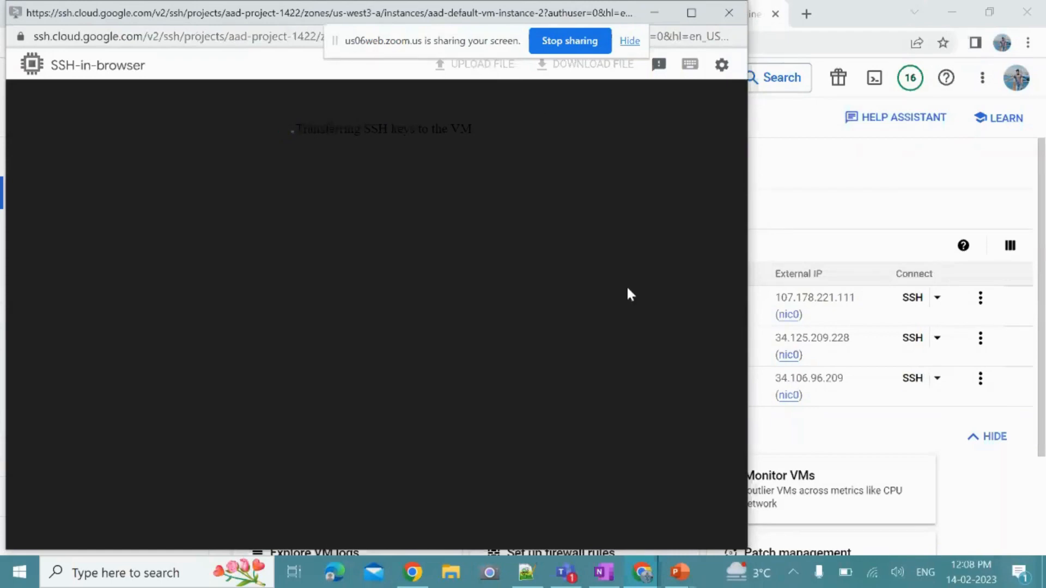
key("alt+Tab")
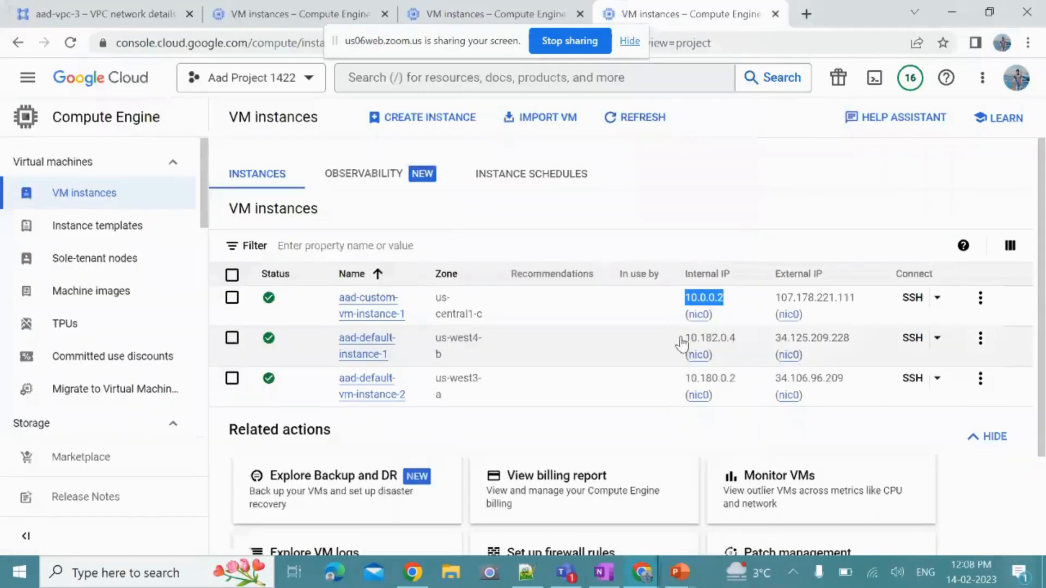
left_click_drag(686, 339, 735, 344)
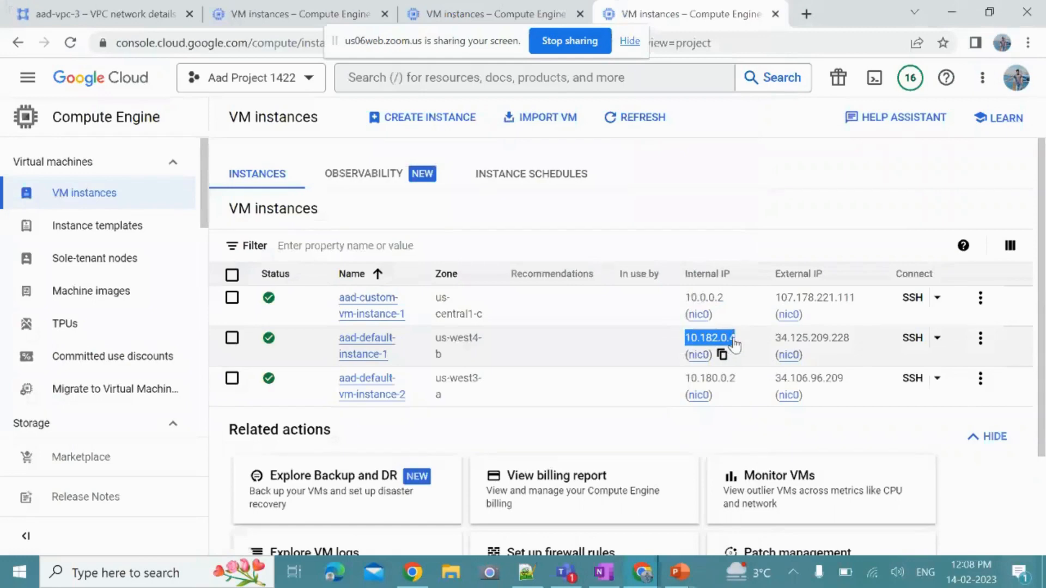
key("ctrl+c")
key("alt+Tab")
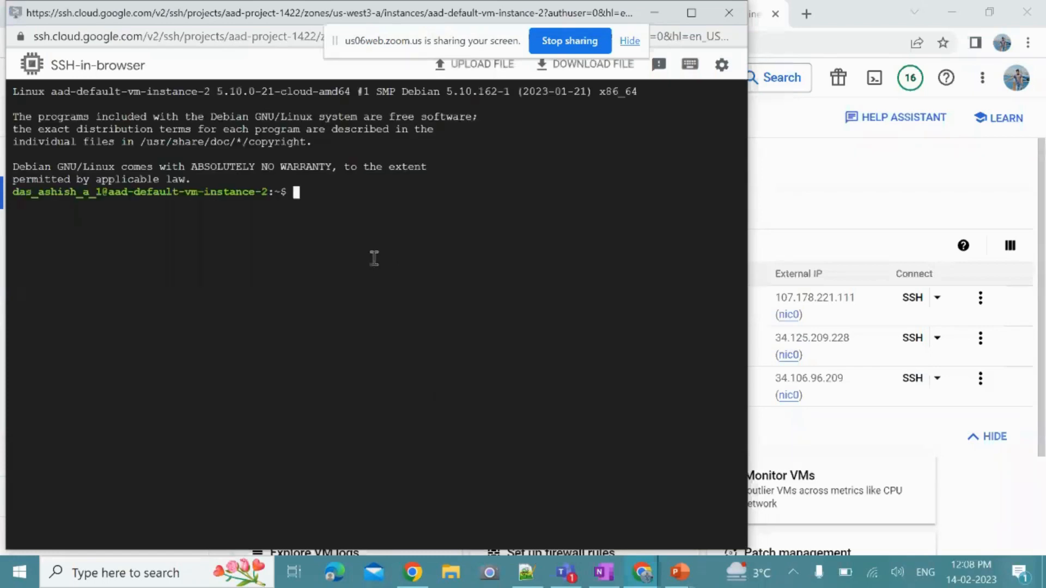
- Ping aad-default-instance-1 at 10.182.0.4 from the aad-default-vm-instance-2 terminal, and stop the ping after several packets
type("ping")
key("ctrl+v")
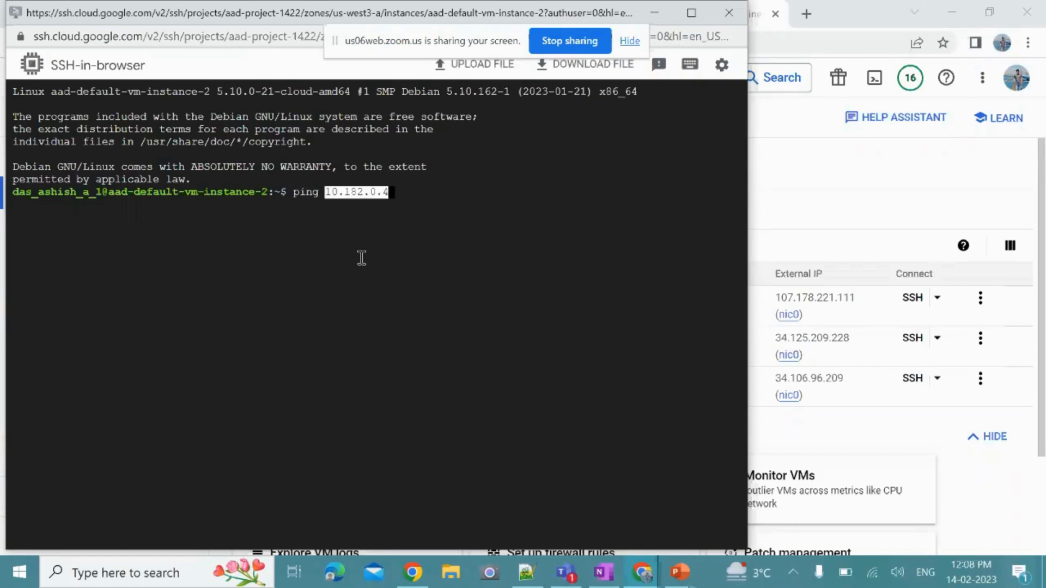
key("Return")
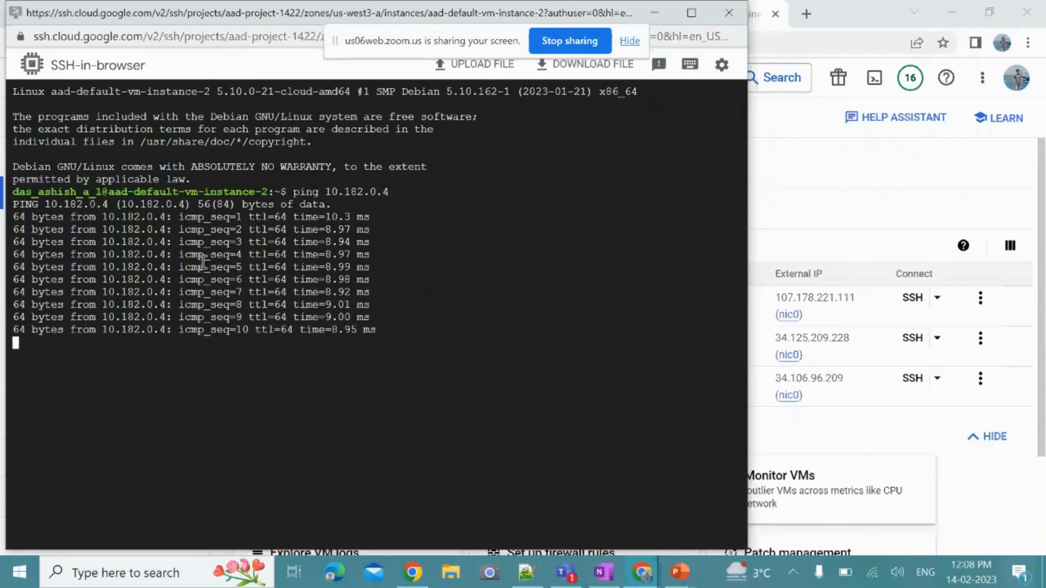
key("ctrl+c")
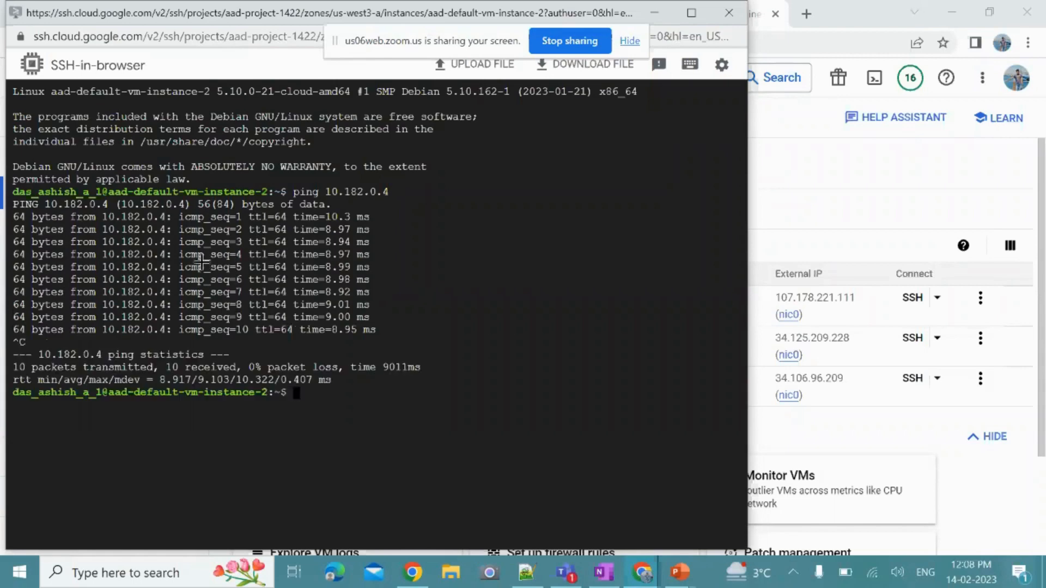
- Ping aad-custom-vm-instance-1 at its internal IP 10.0.0.2 from aad-default-vm-instance-2, stop the ping, and close the SSH session
key("alt+Tab")
key("alt+Tab")
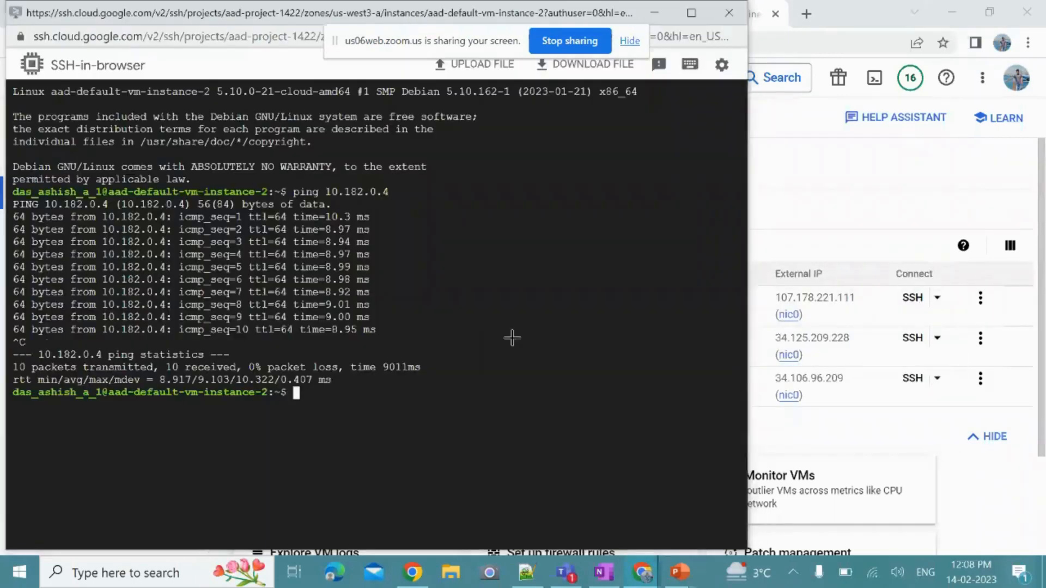
key("alt+Tab")
left_click_drag(686, 298, 718, 304)
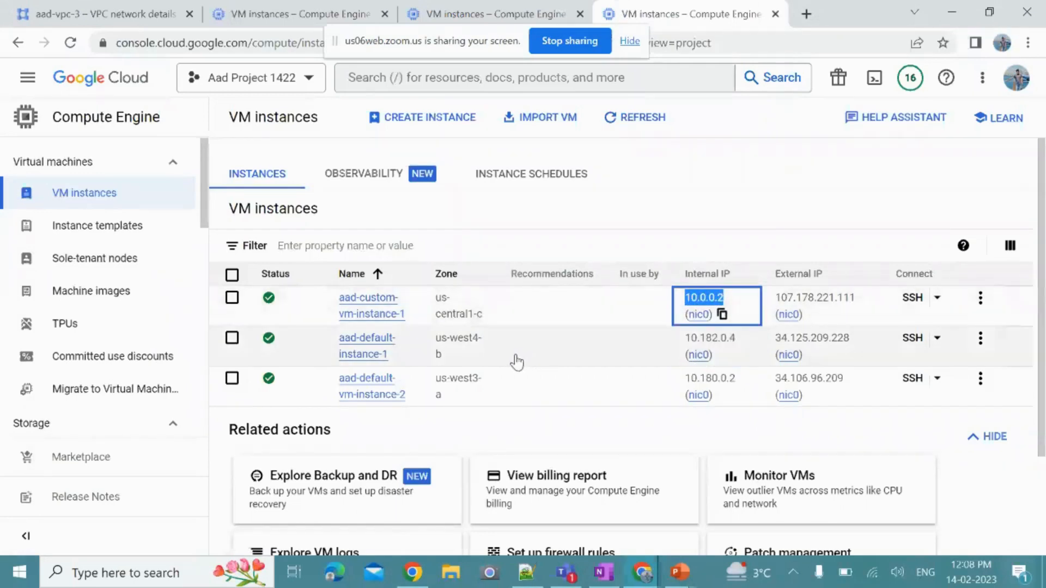
key("alt+Tab")
type("ping")
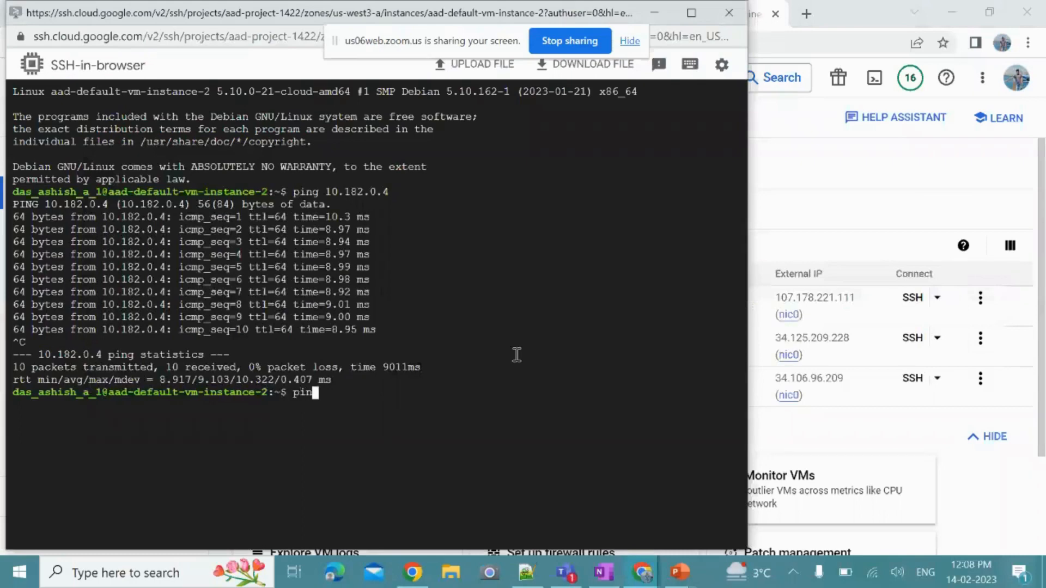
key("ctrl+v")
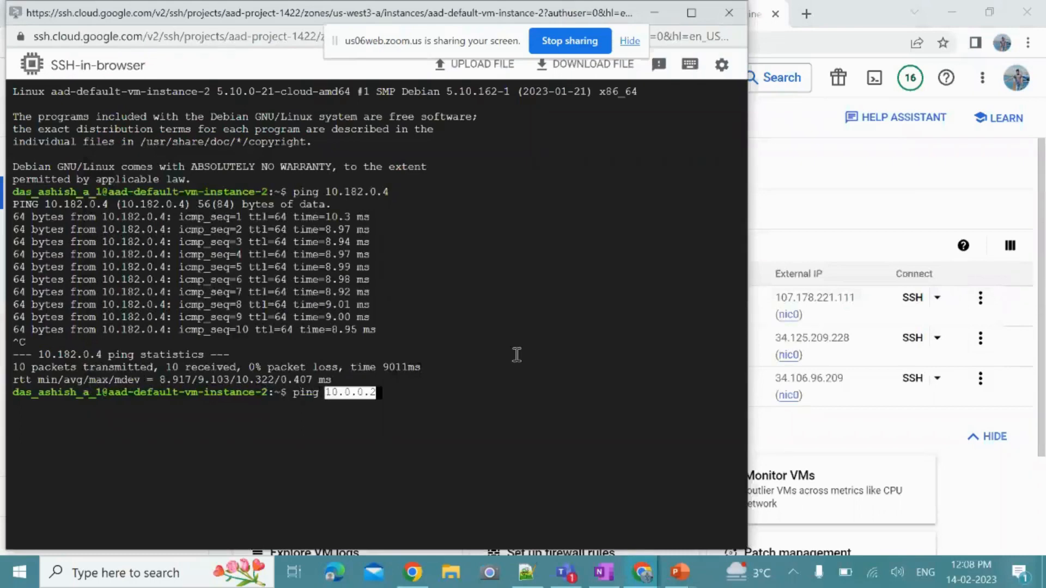
key("Return")
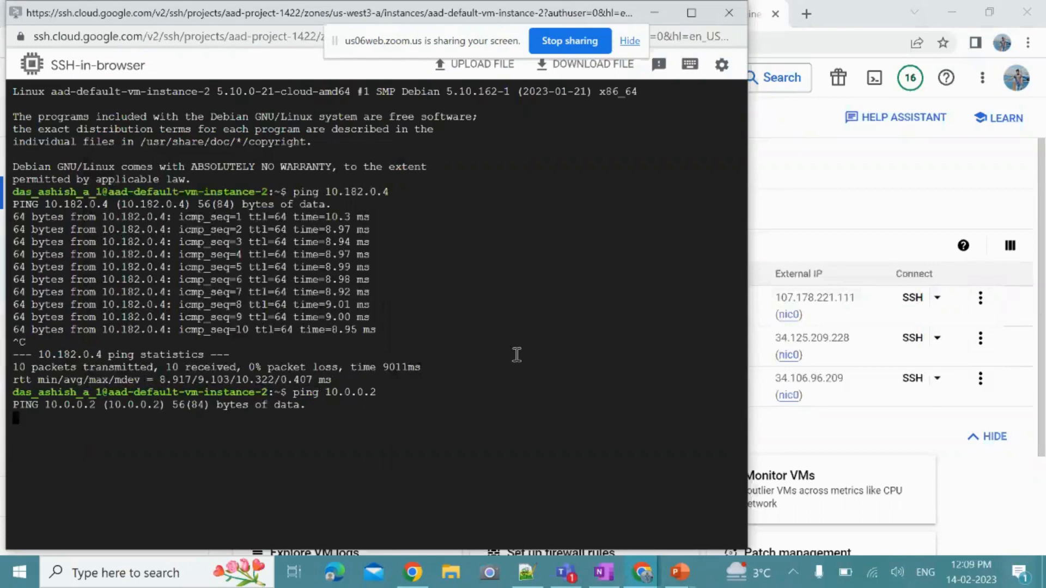
key("ctrl+c")
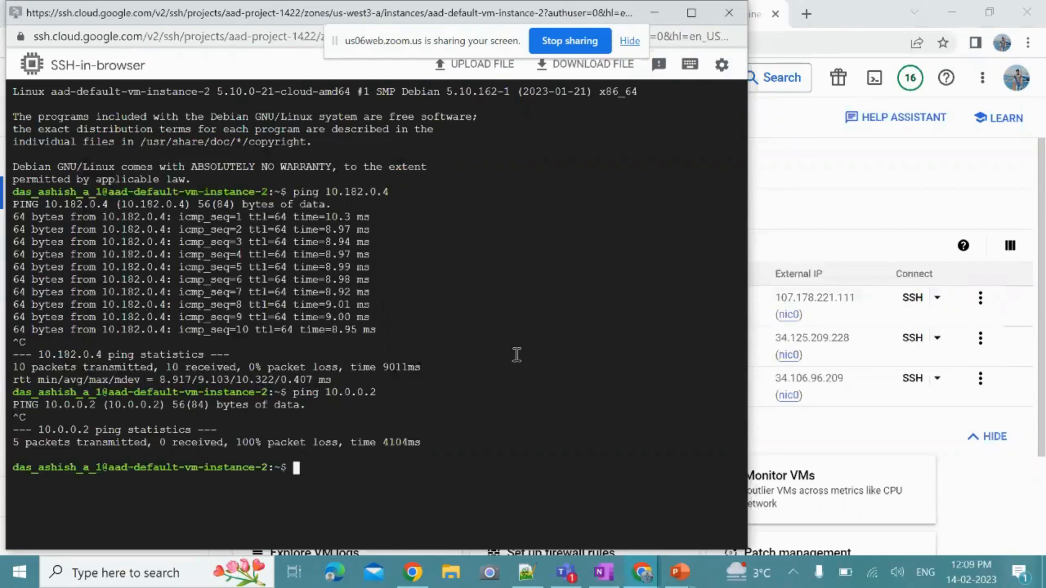
key("Return")
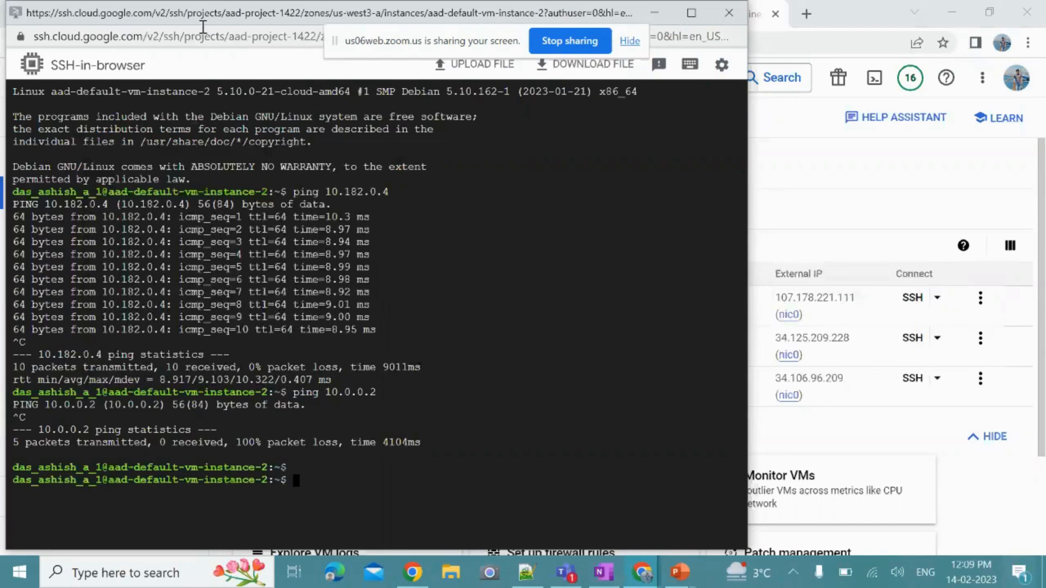
left_click_drag(234, 14, 240, 54)
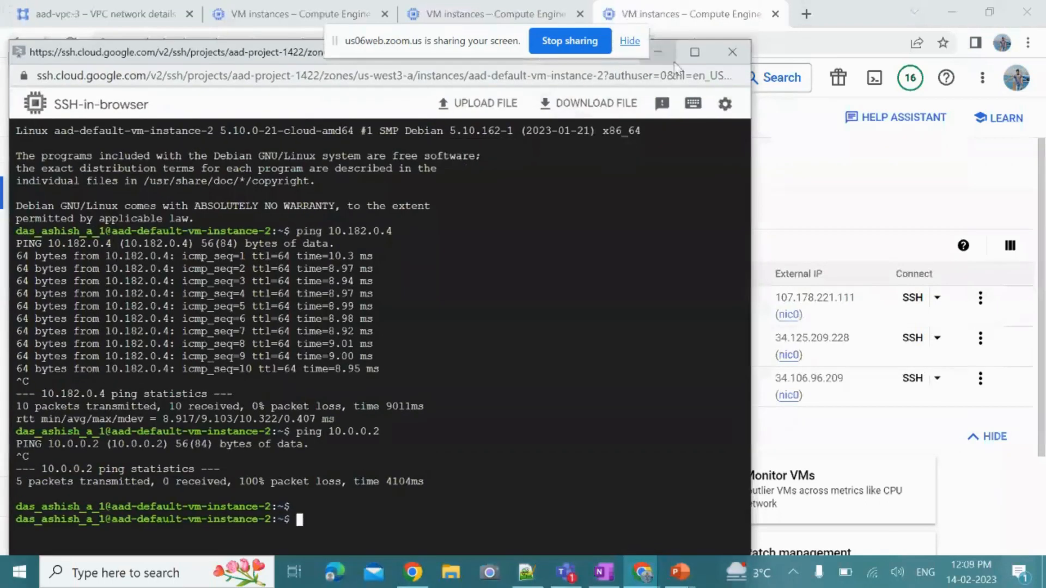
left_click(730, 55)
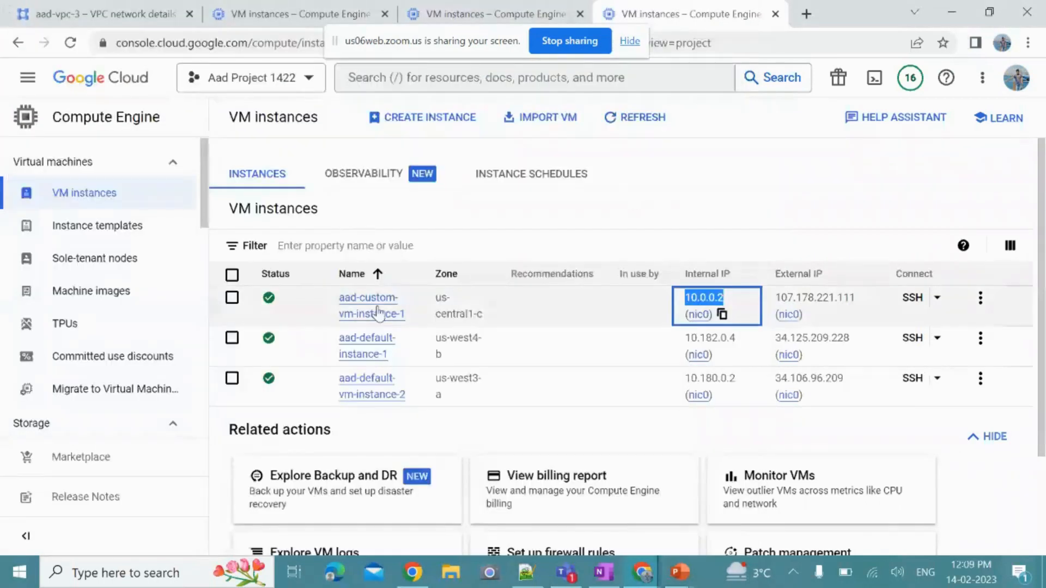
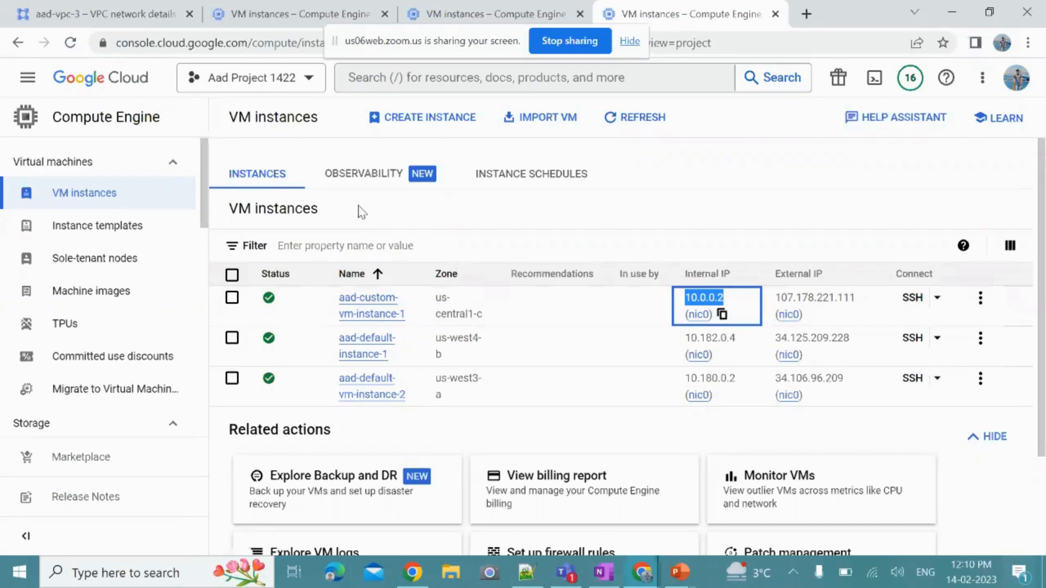
- Delete all three VM instances: aad-custom-vm-instance-1, aad-default-instance-1 and aad-default-vm-instance-2
left_click(232, 275)
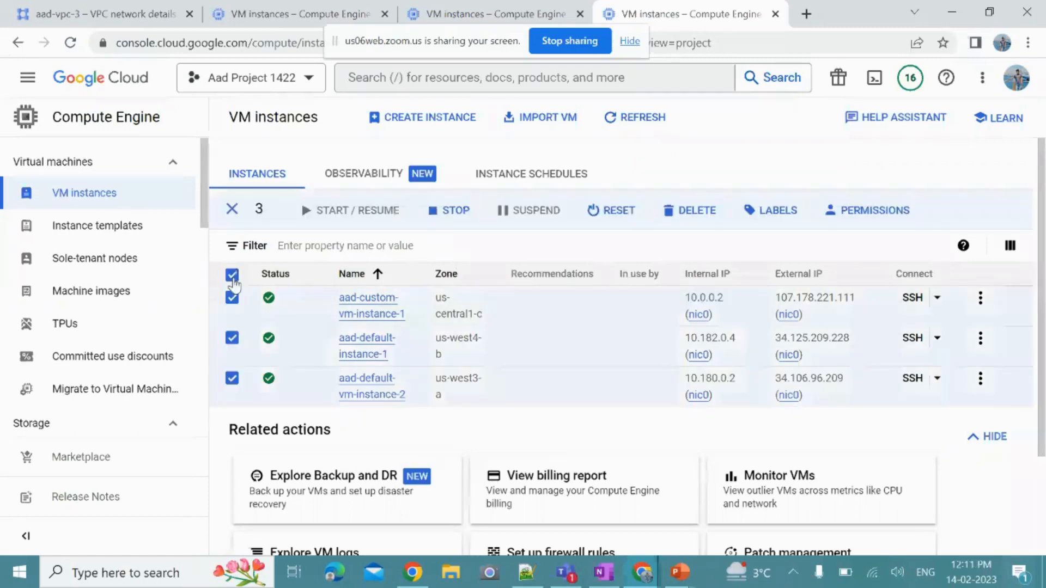
scroll(626, 367, "down", 2)
scroll(626, 367, "up", 2)
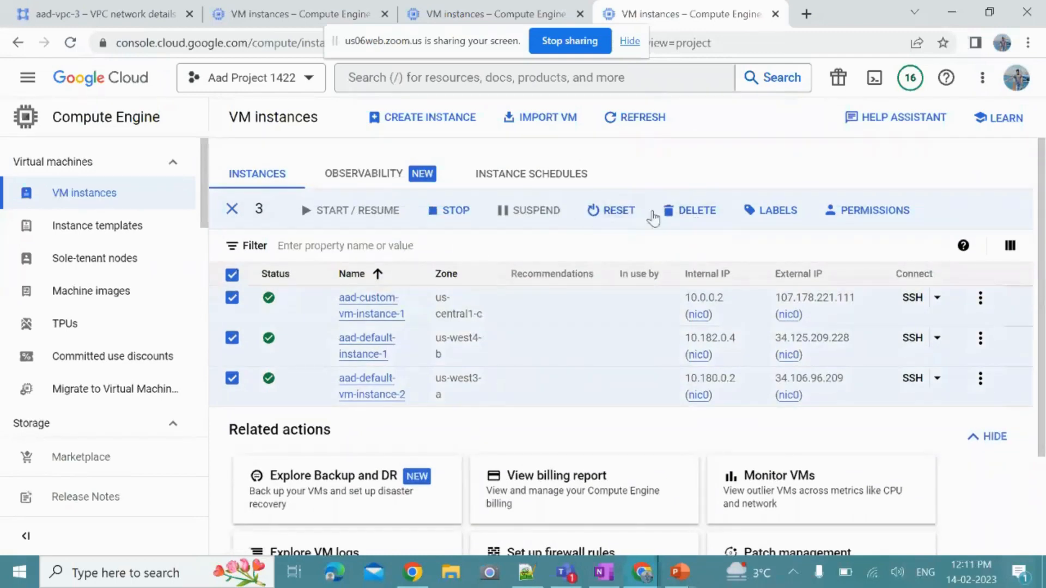
left_click(700, 221)
left_click(685, 357)
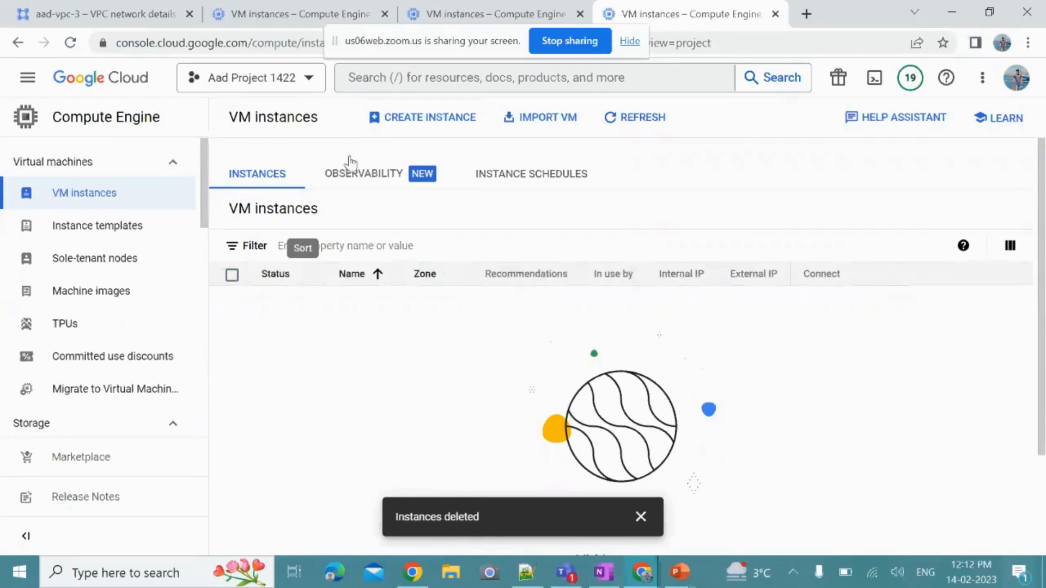
- Close the three VM instances browser tabs and open the VPC network peering page
left_click(775, 15)
left_click(580, 14)
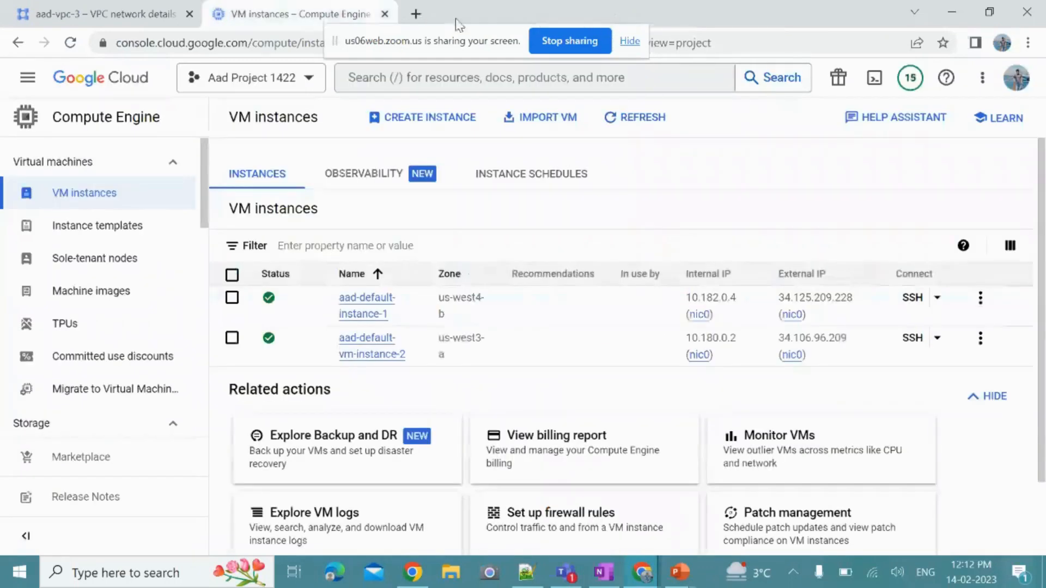
left_click(385, 15)
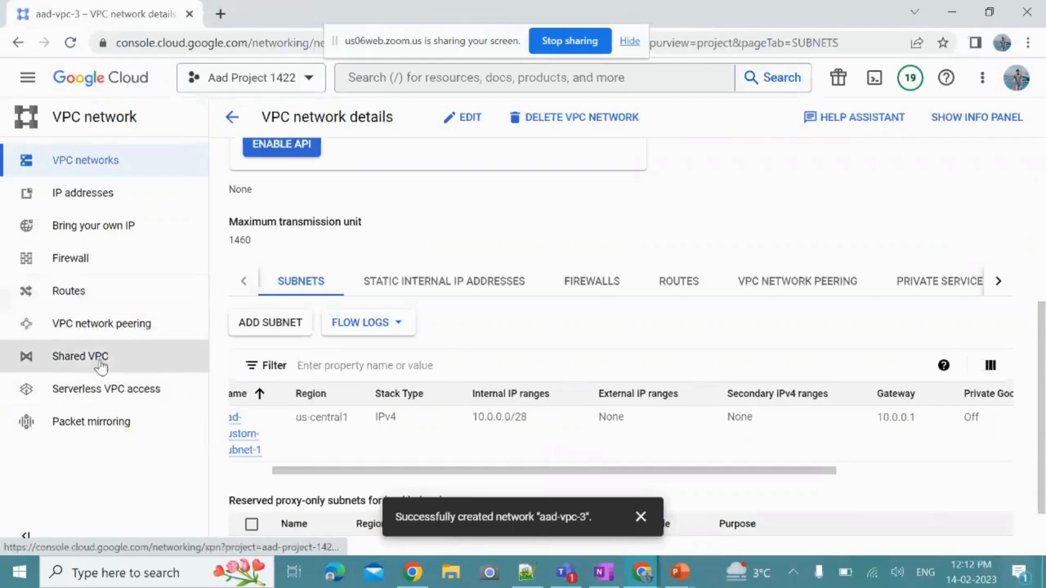
left_click(115, 339)
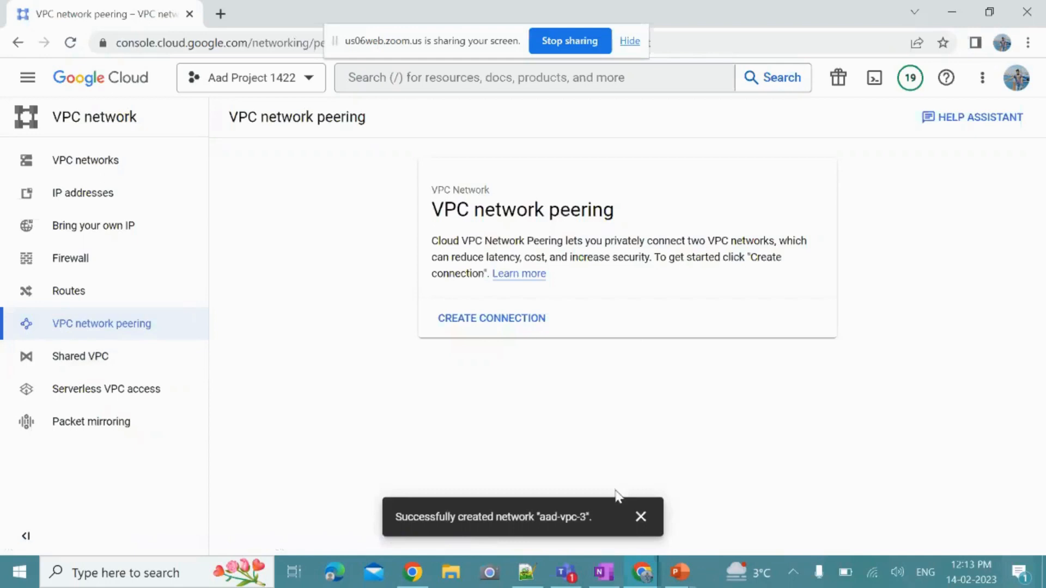
- Switch to My First Board in Miro and show the two network boxes containing VM 1, VM 2 and VM 3
left_click(408, 577)
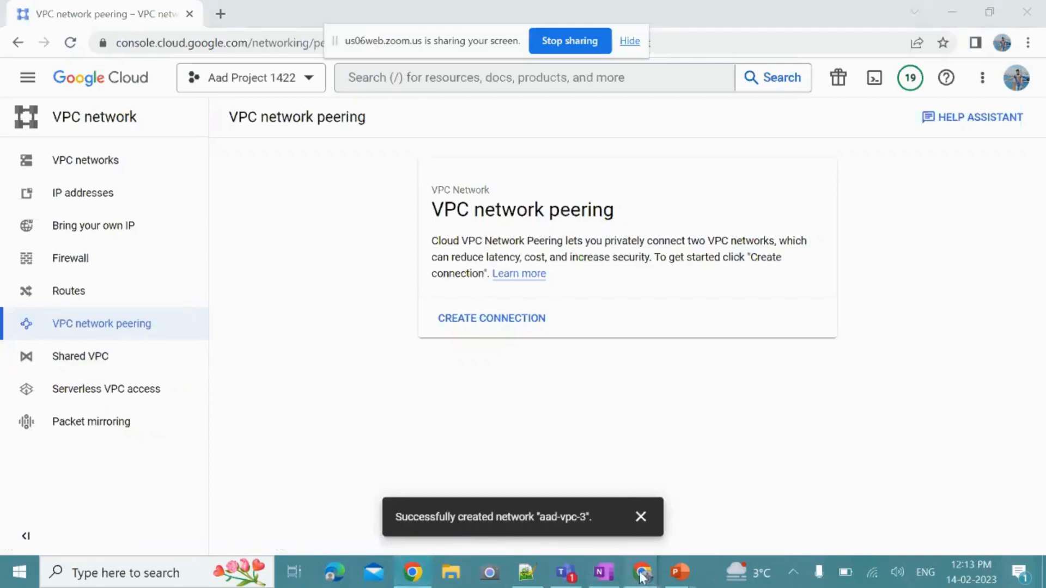
mouse_move(643, 572)
left_click(658, 498)
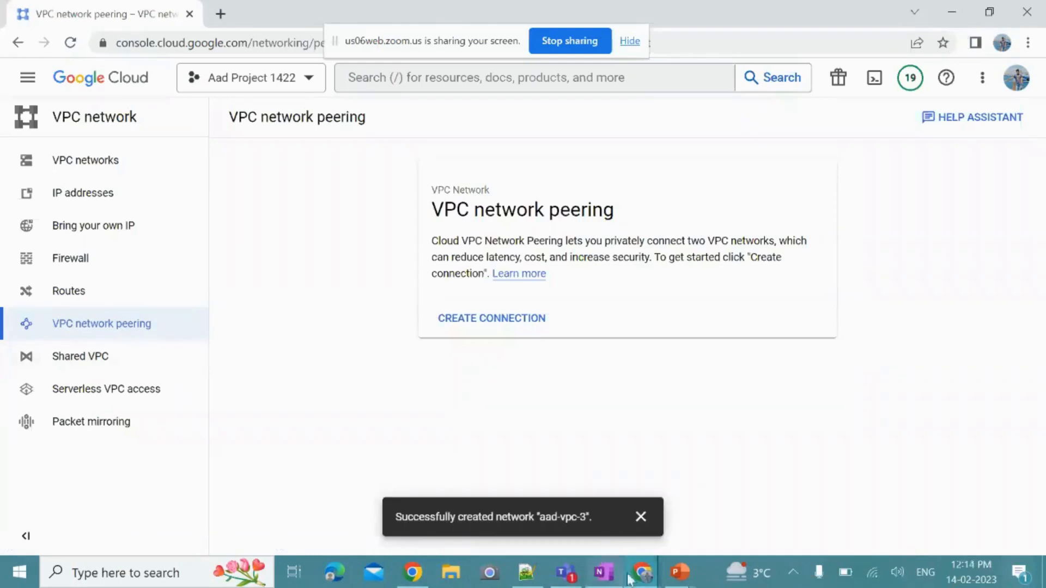
left_click(541, 511)
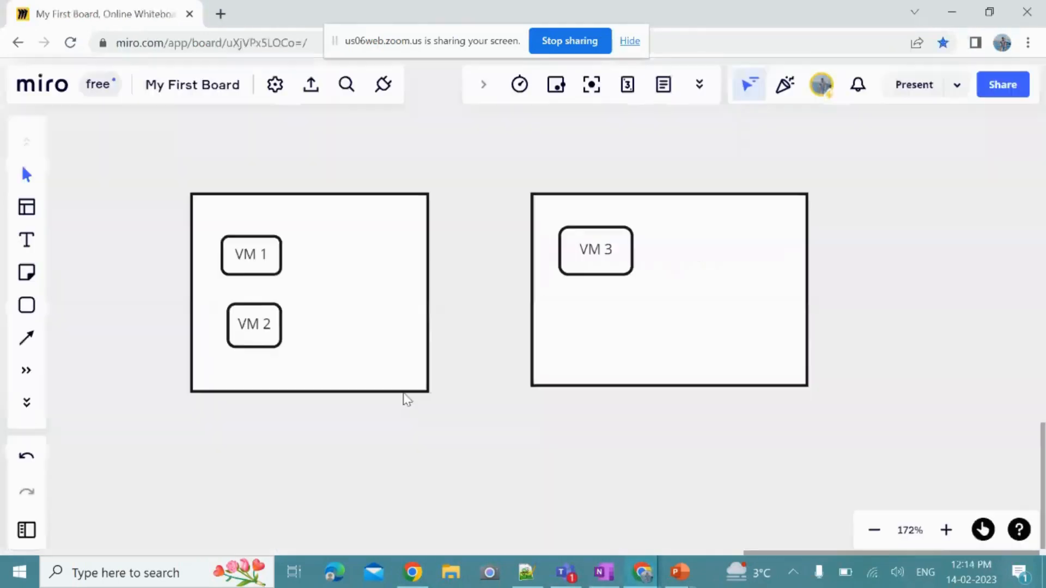
scroll(684, 422, "down", 5)
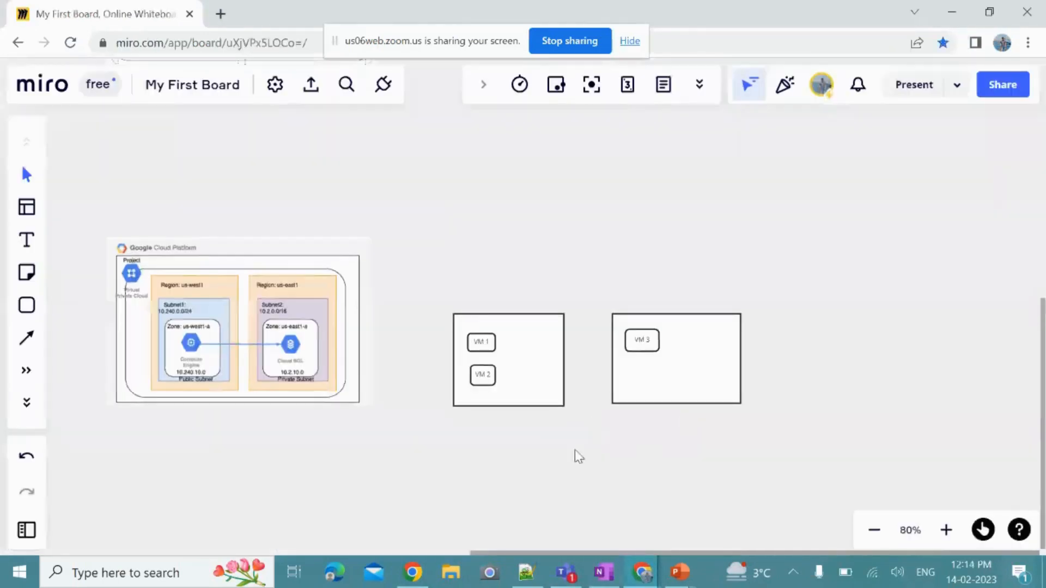
scroll(626, 451, "up", 4)
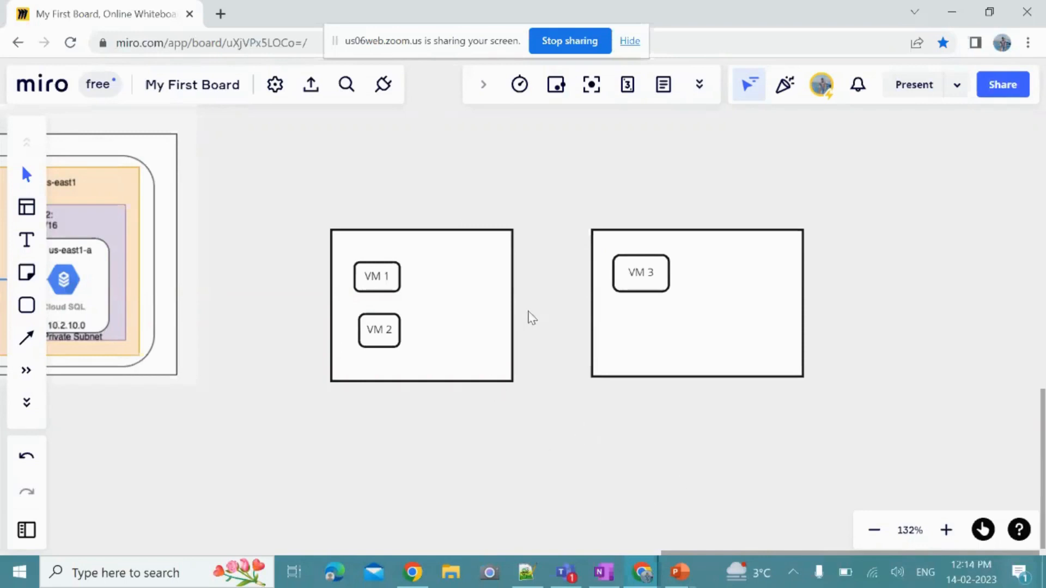
left_click(420, 293)
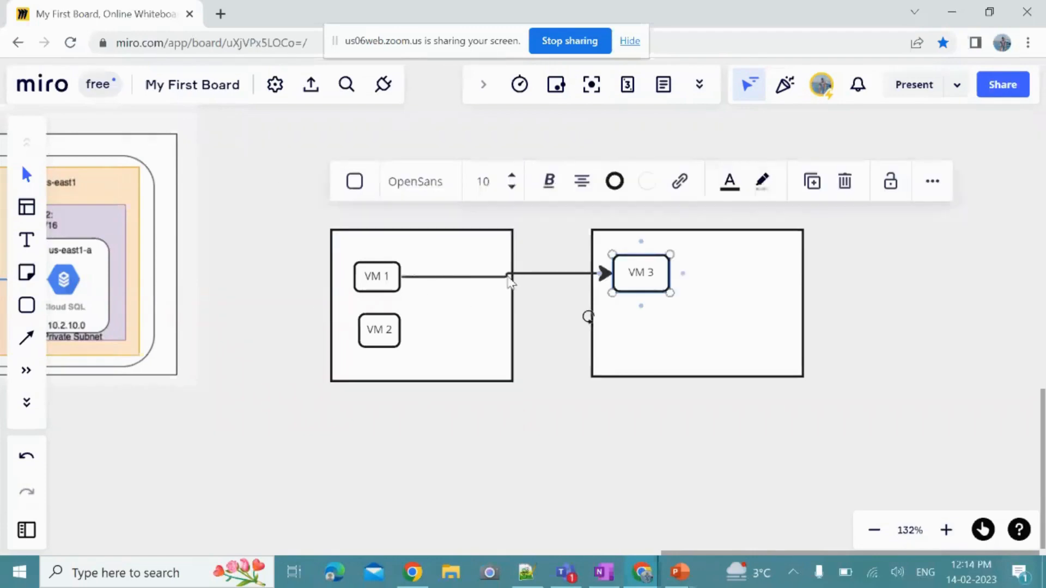
left_click(505, 276)
key("Delete")
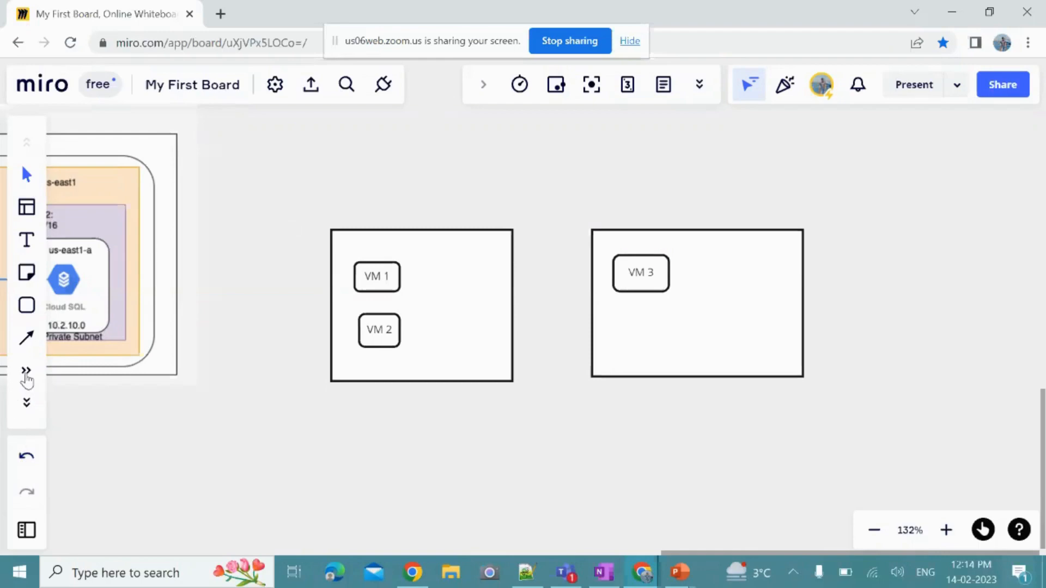
- Draw a curved arrow from the upper edge of the VM 1/VM 2 box to the VM 3 box and label it "Cloud VPN"
left_click(27, 377)
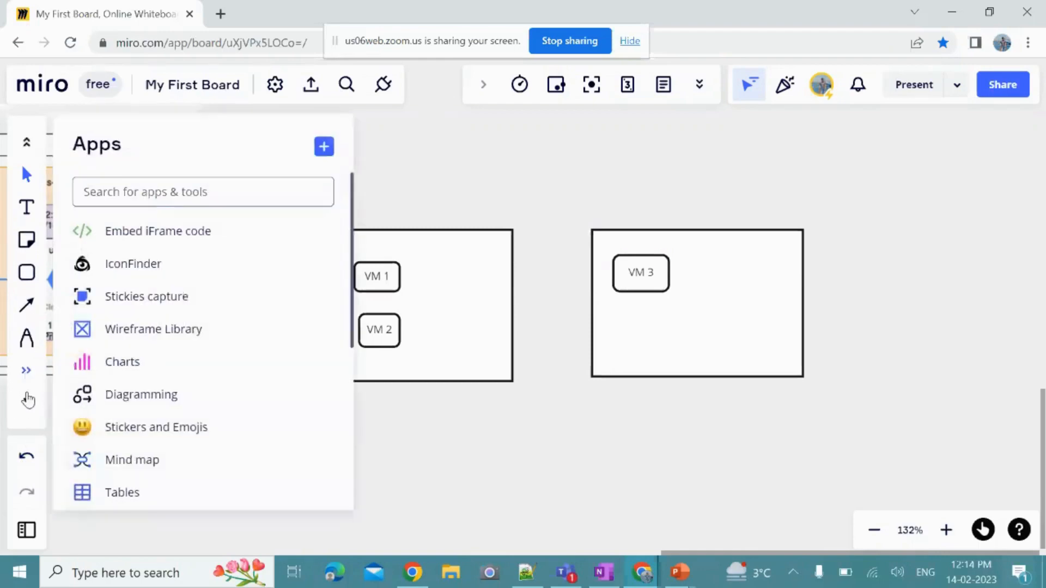
left_click(26, 305)
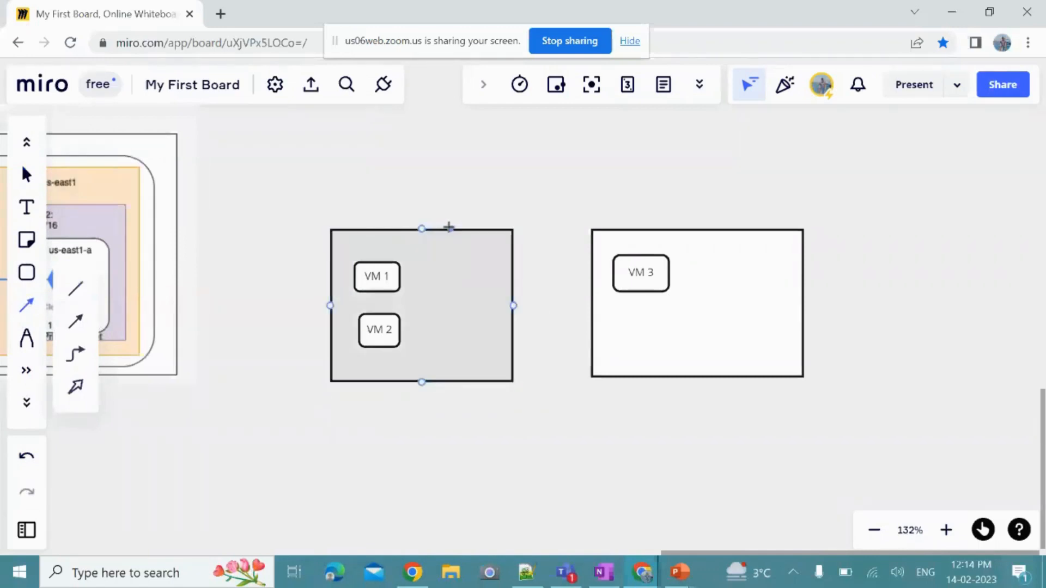
left_click_drag(449, 228, 643, 238)
double_click(541, 167)
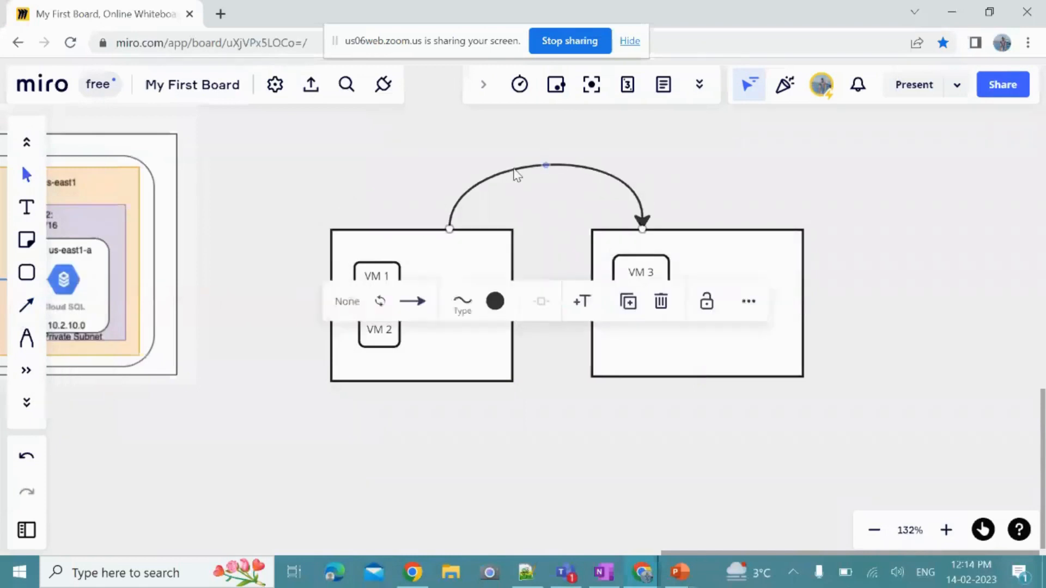
type("Cloud VPN")
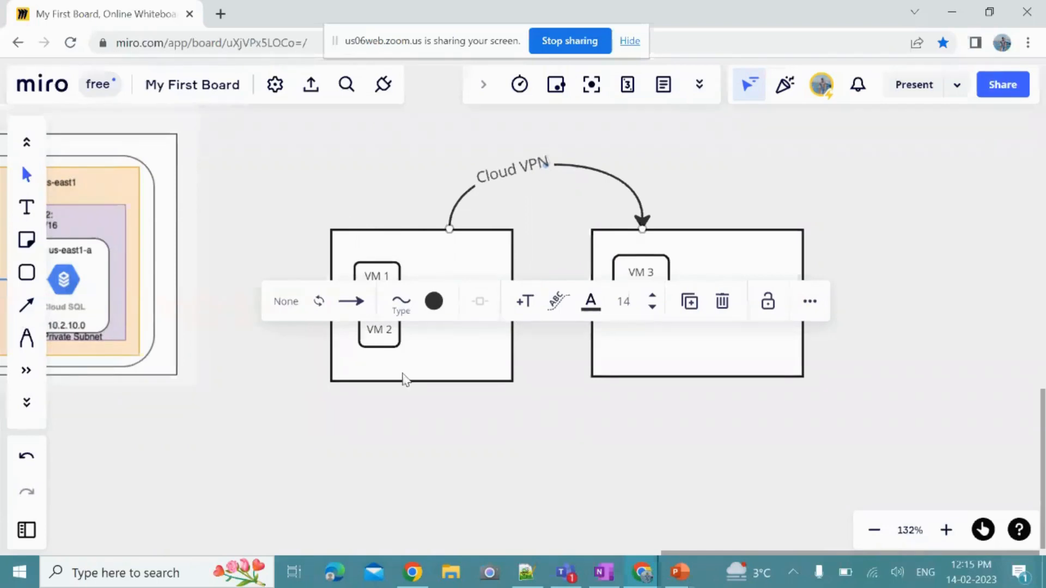
- Shift the VM 1/VM 2 network box slightly down and right, and draw a second curved arrow from its lower edge to the VM 3 box's lower edge
left_click_drag(457, 385, 488, 434)
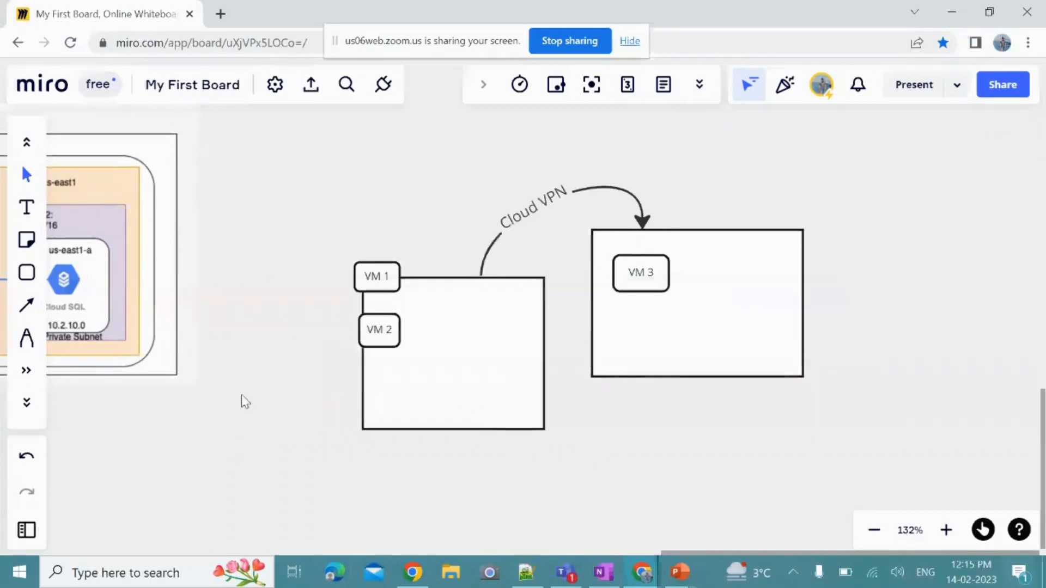
left_click(26, 305)
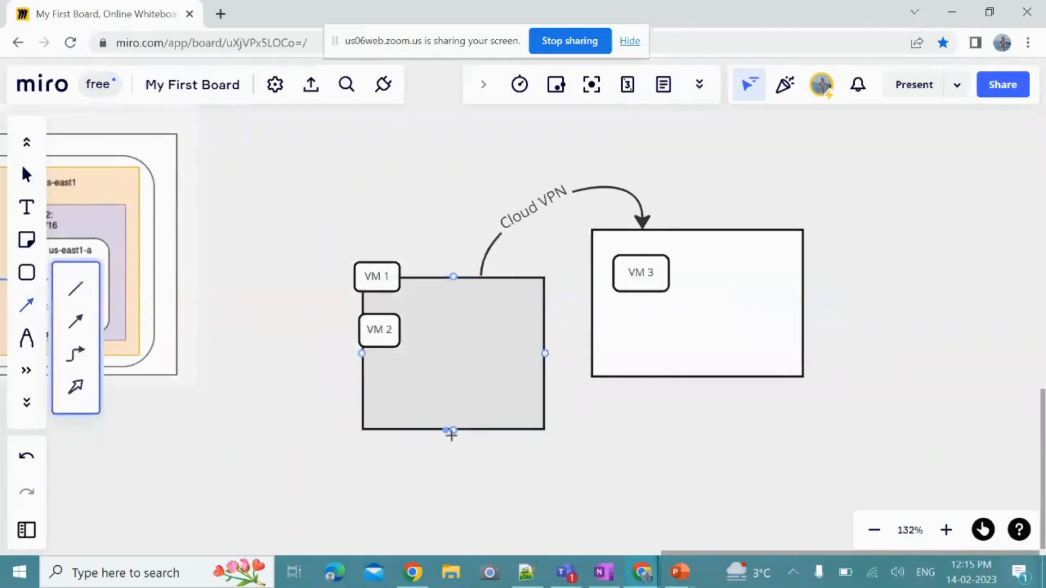
mouse_move(483, 434)
left_mouse_down()
mouse_move(570, 469)
mouse_move(685, 399)
mouse_move(688, 382)
left_mouse_up()
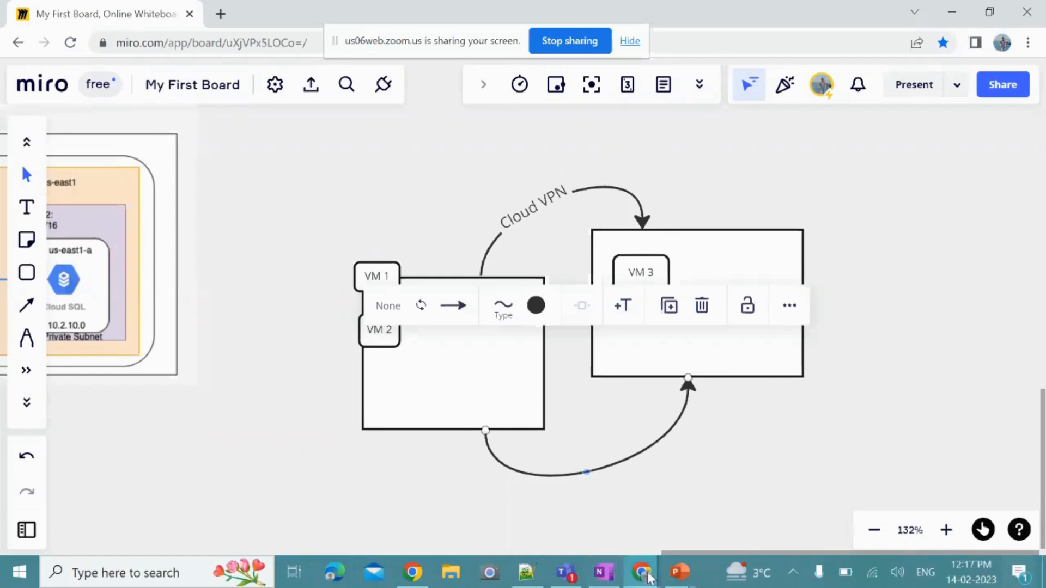
- Switch to the PowerPoint slide show and move from the "Need for Google Cloud VPC" slide to the Demo slide
mouse_move(649, 576)
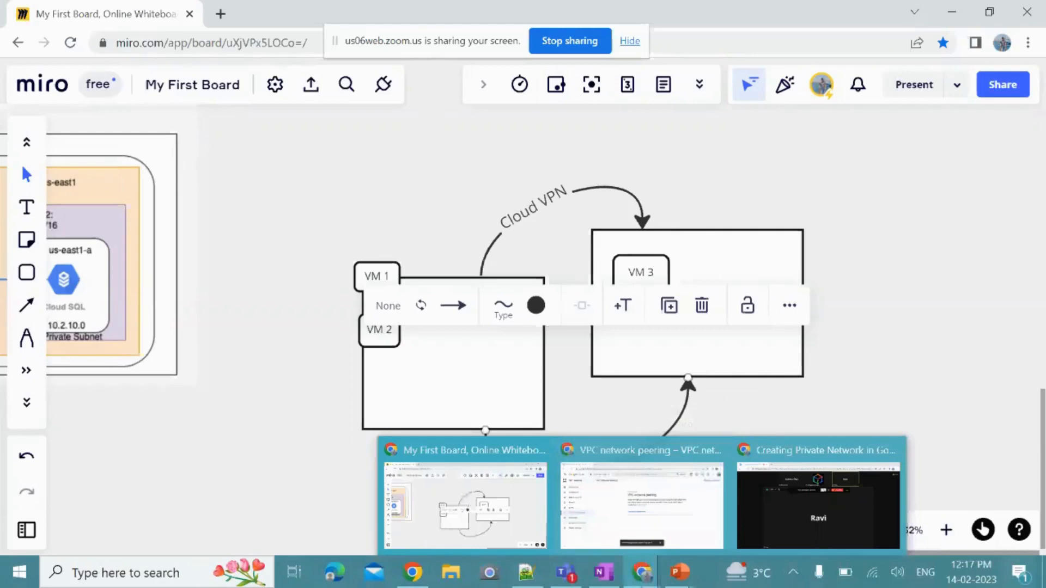
mouse_move(526, 572)
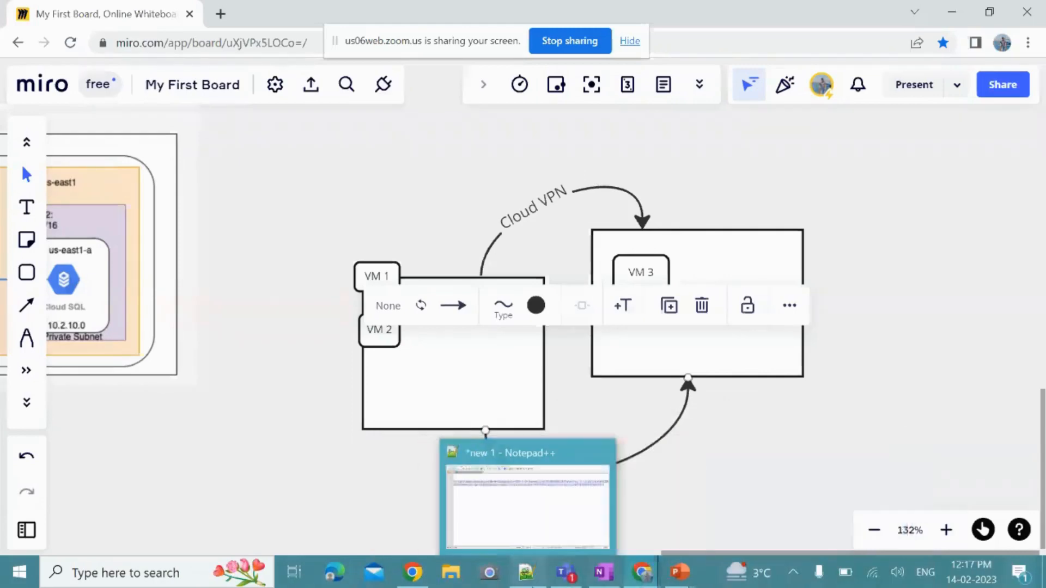
mouse_move(681, 570)
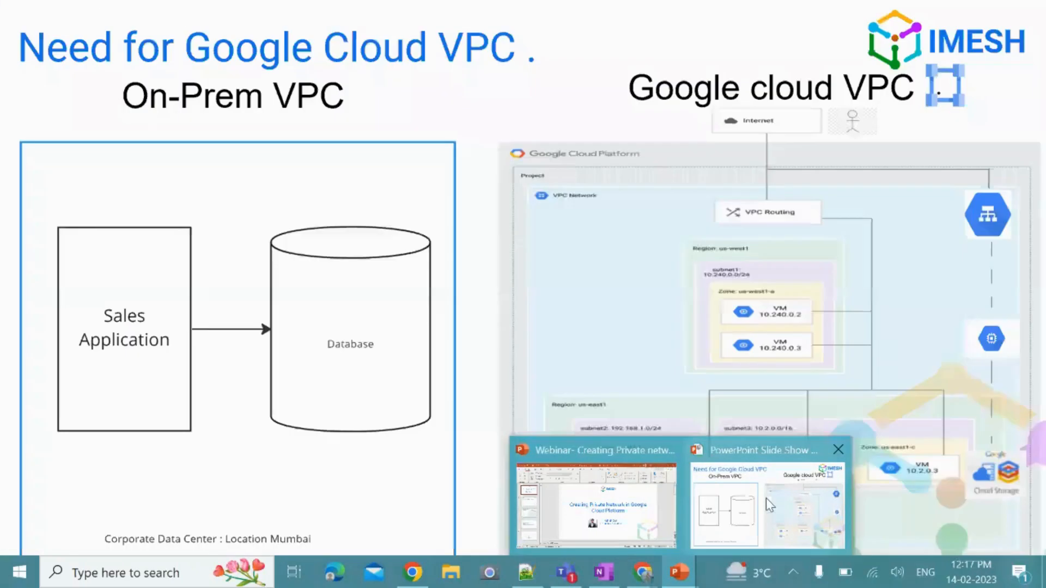
left_click(766, 498)
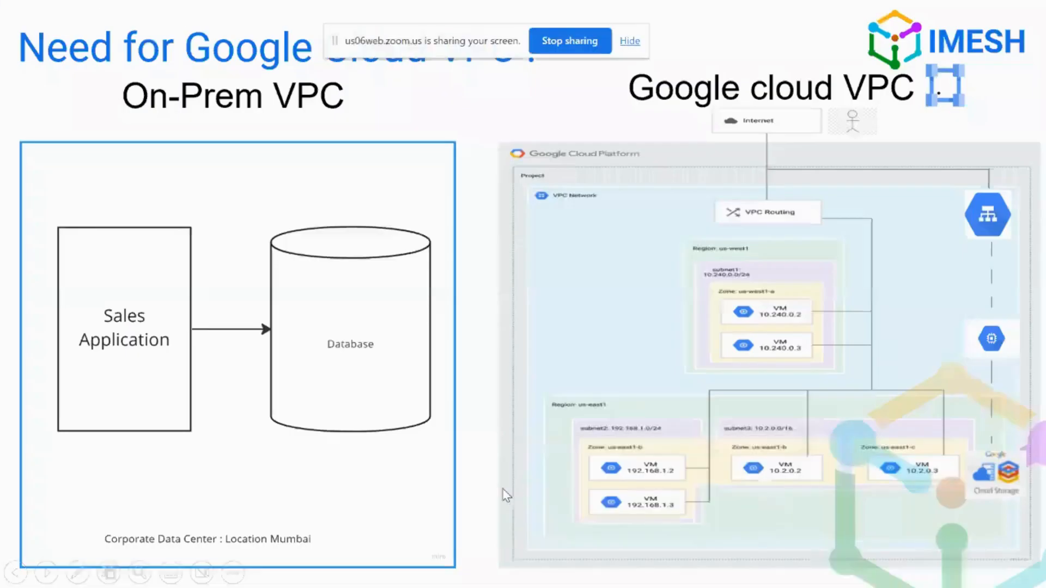
left_click(504, 494)
left_click(506, 495)
key("Left")
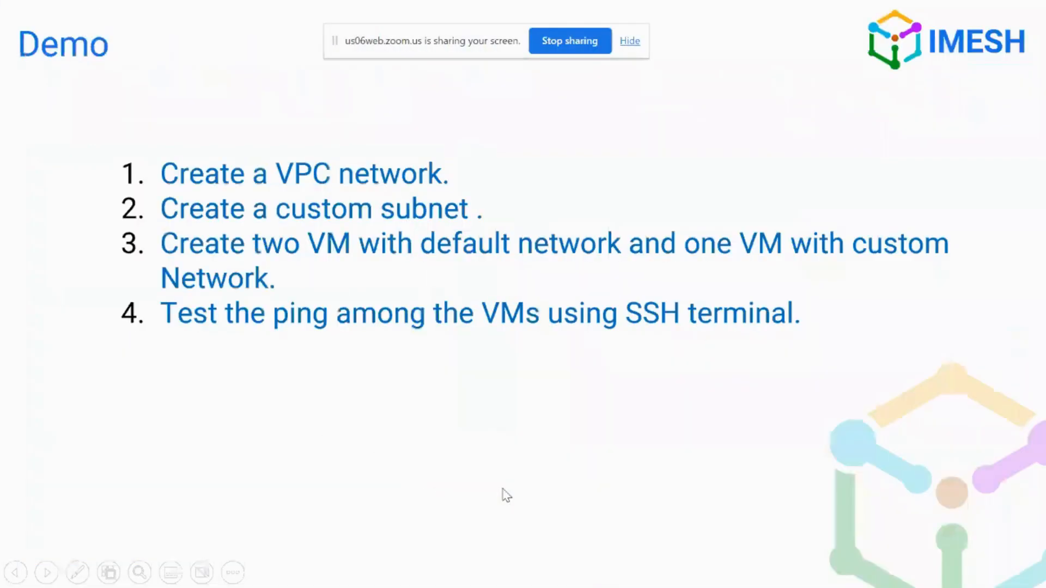